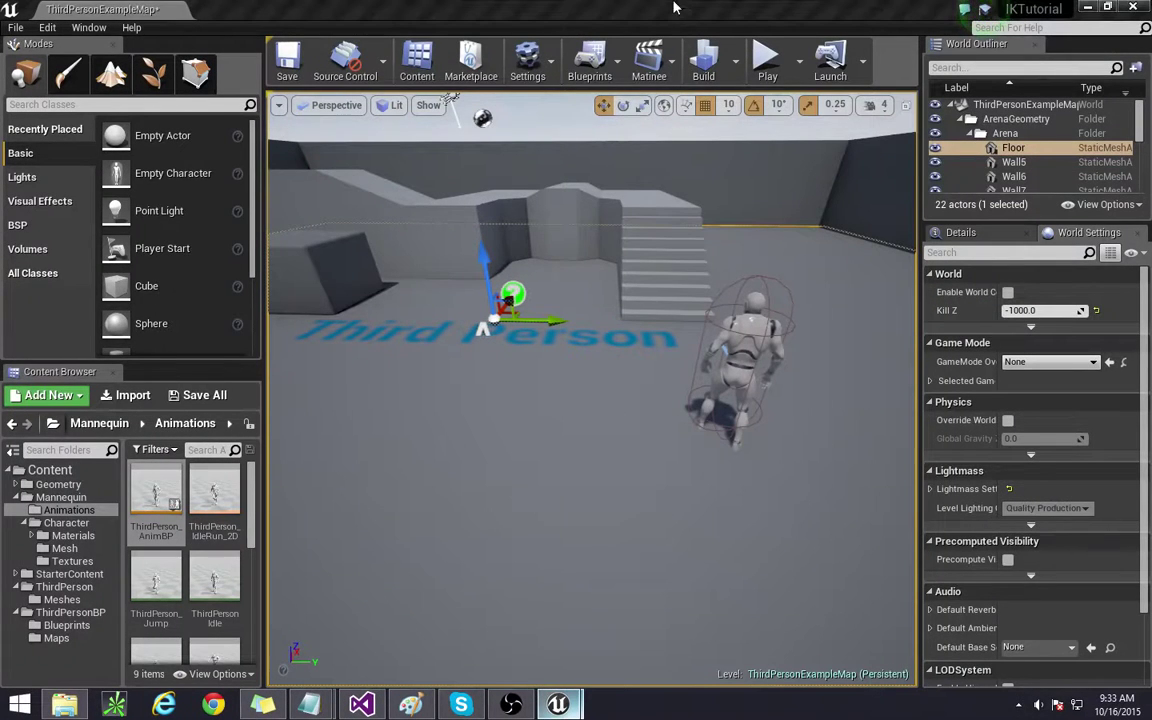
Step: Play-test the level by running the third-person character back and forth, and stop the session
right_click_drag(606, 340, 606, 312)
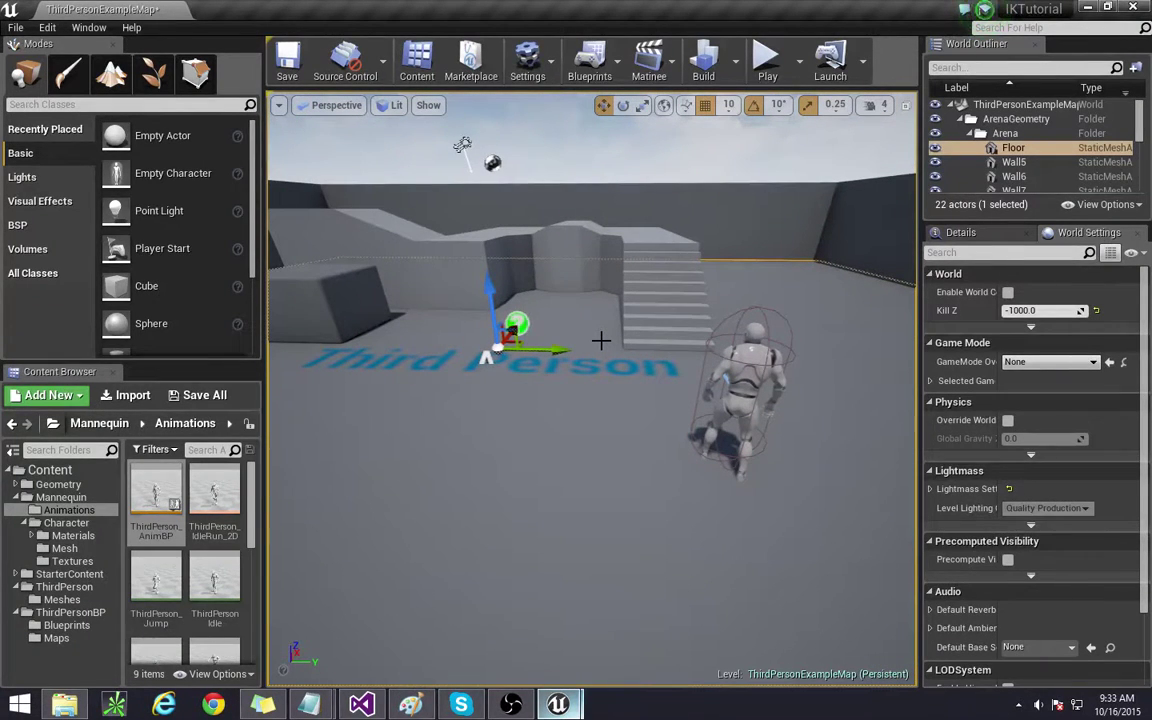
right_click_drag(634, 384, 662, 380)
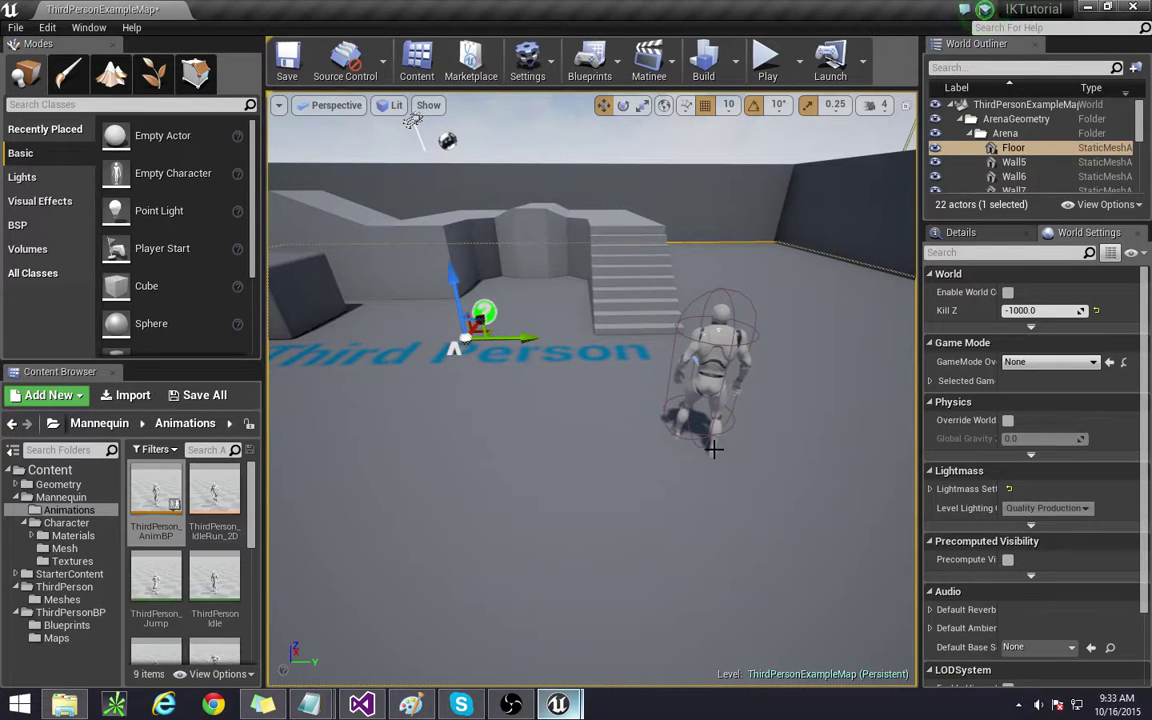
left_click(767, 58)
key("w")
key("s")
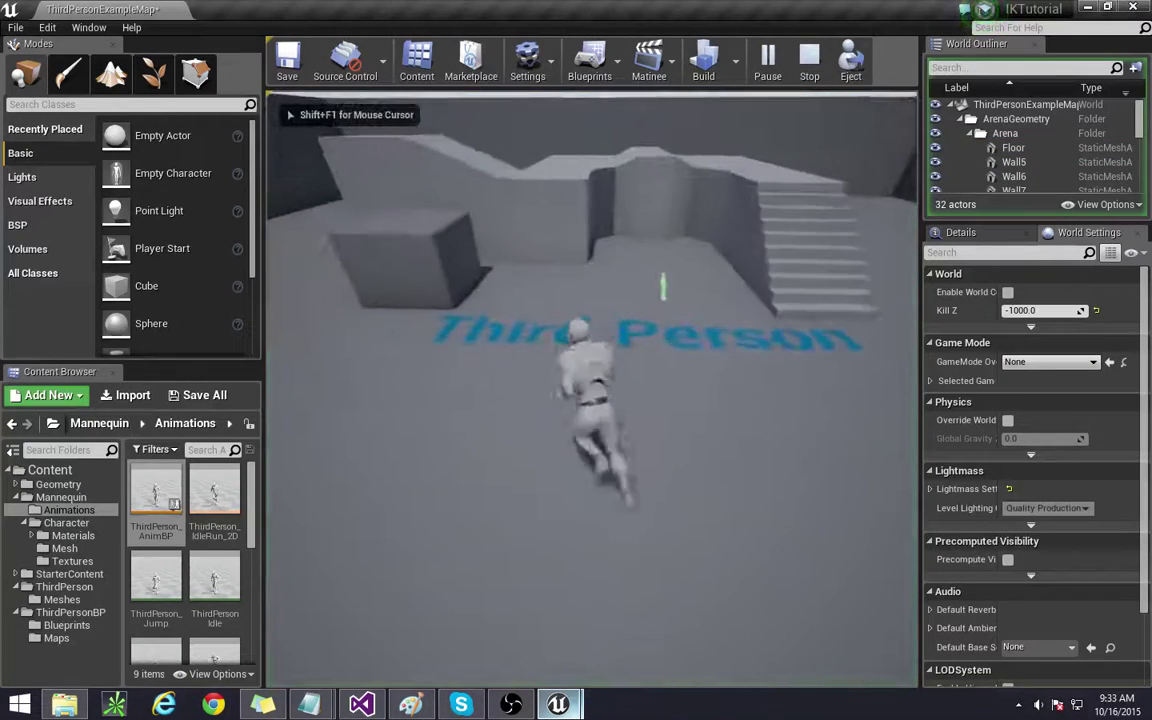
key("w")
key("s")
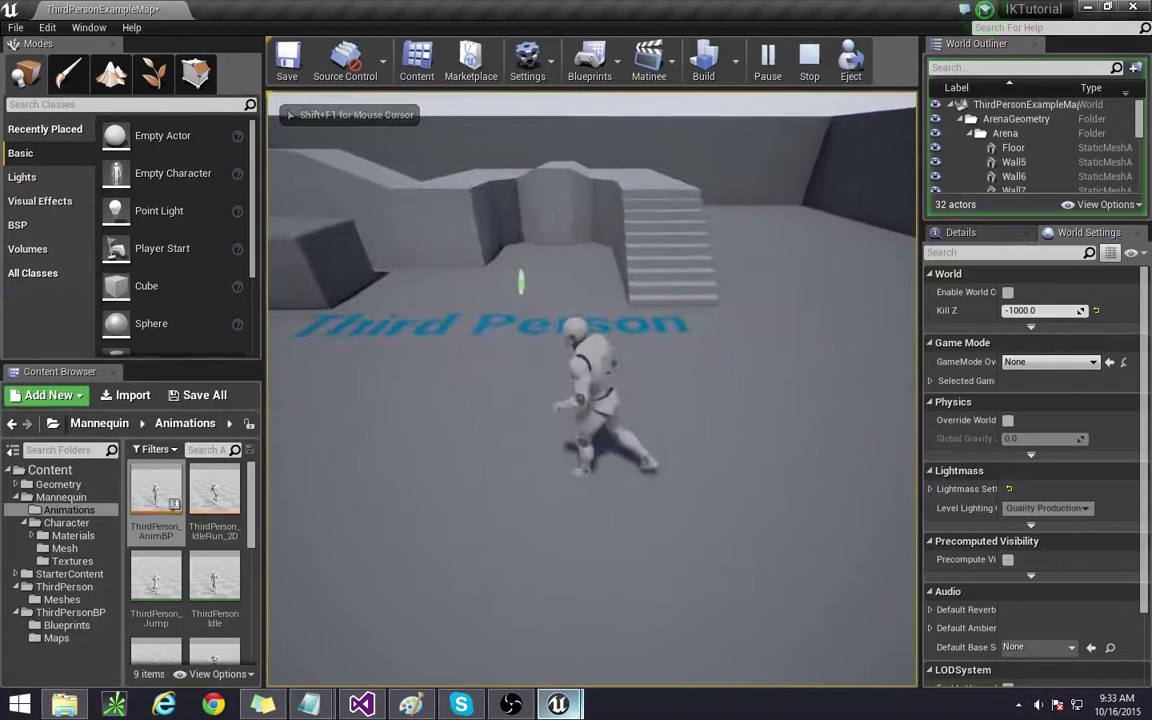
key("shift+F1")
key("Escape")
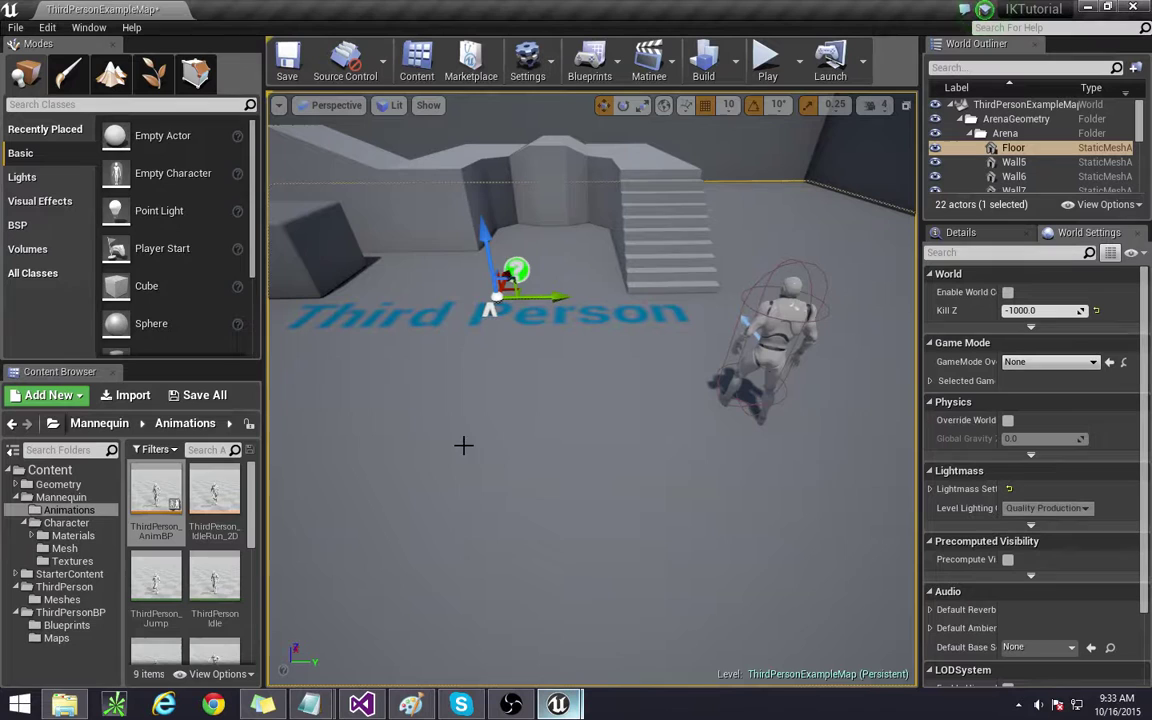
Step: Play-test the level again, making the character jump and run in several directions, and end the session
right_click_drag(680, 416, 722, 398)
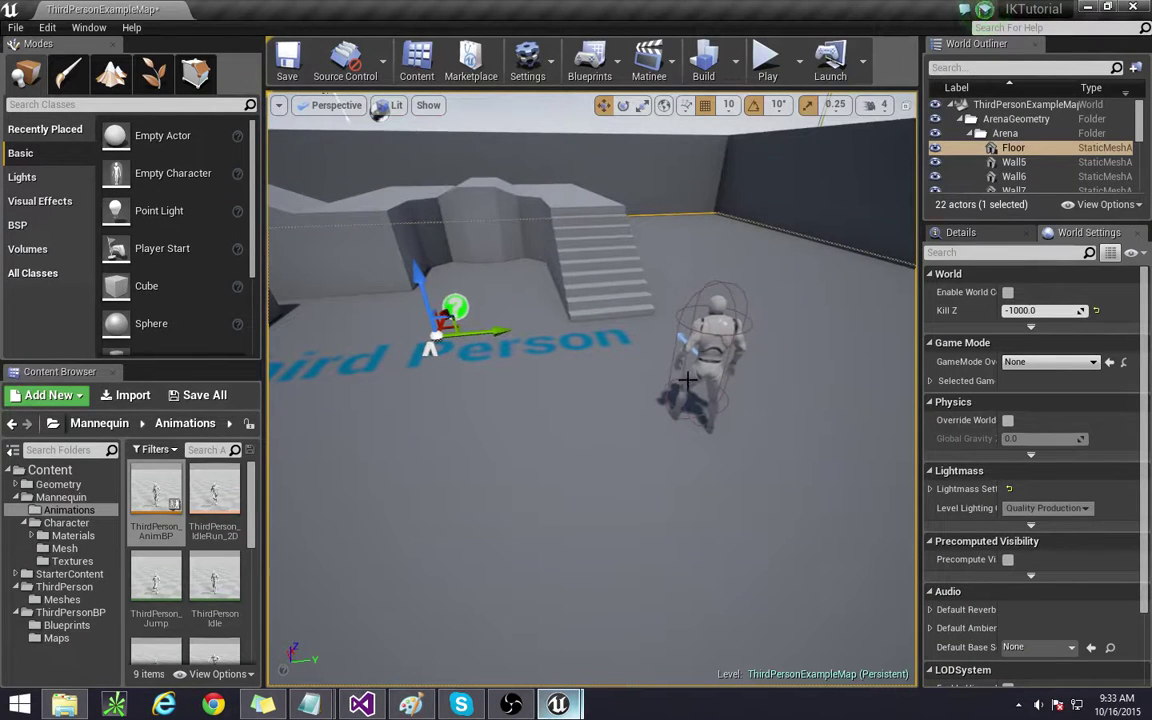
left_click(767, 60)
key("w")
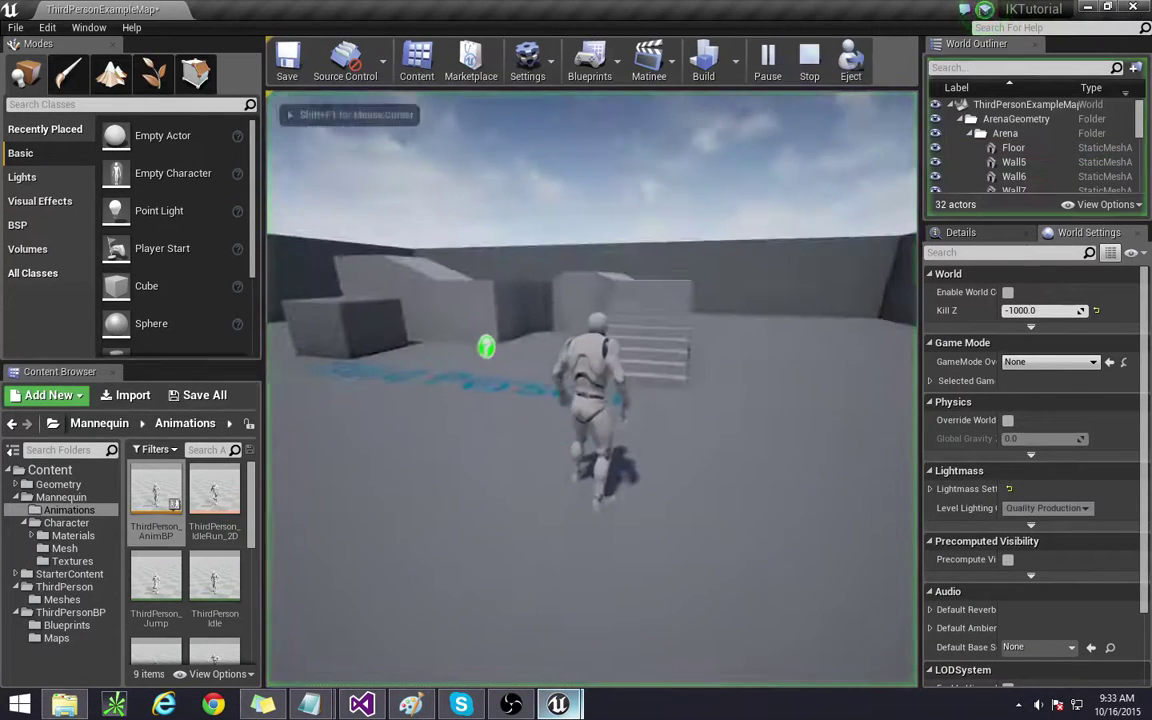
key("space")
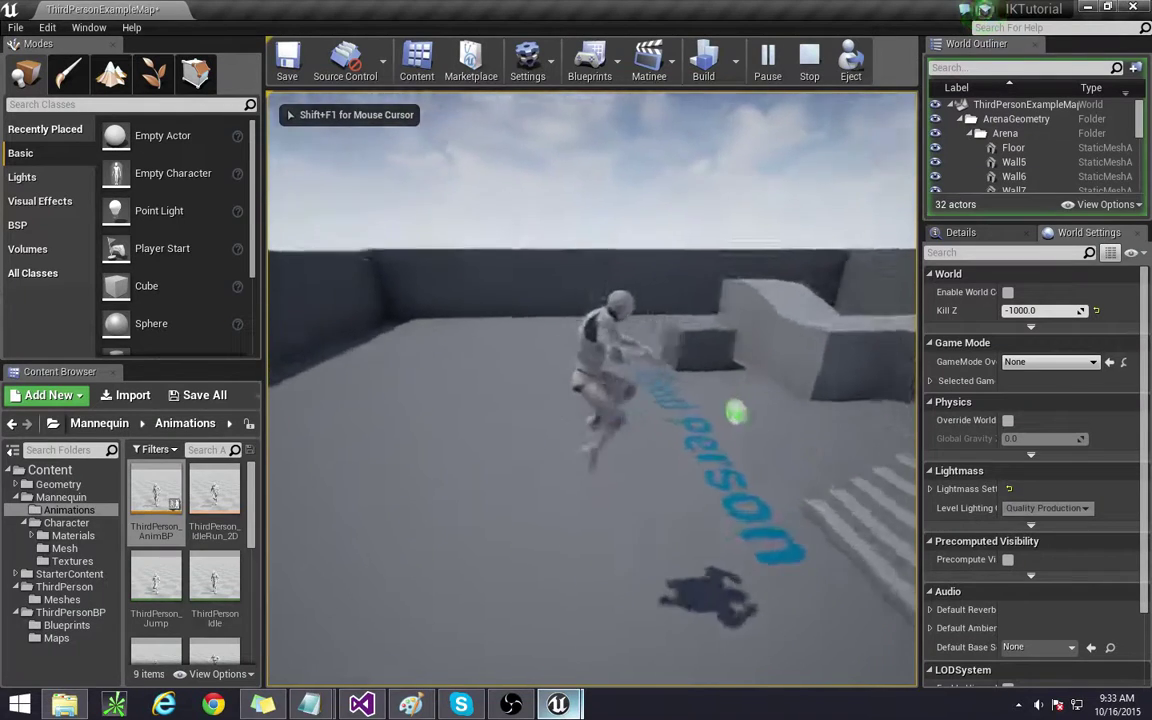
key("w")
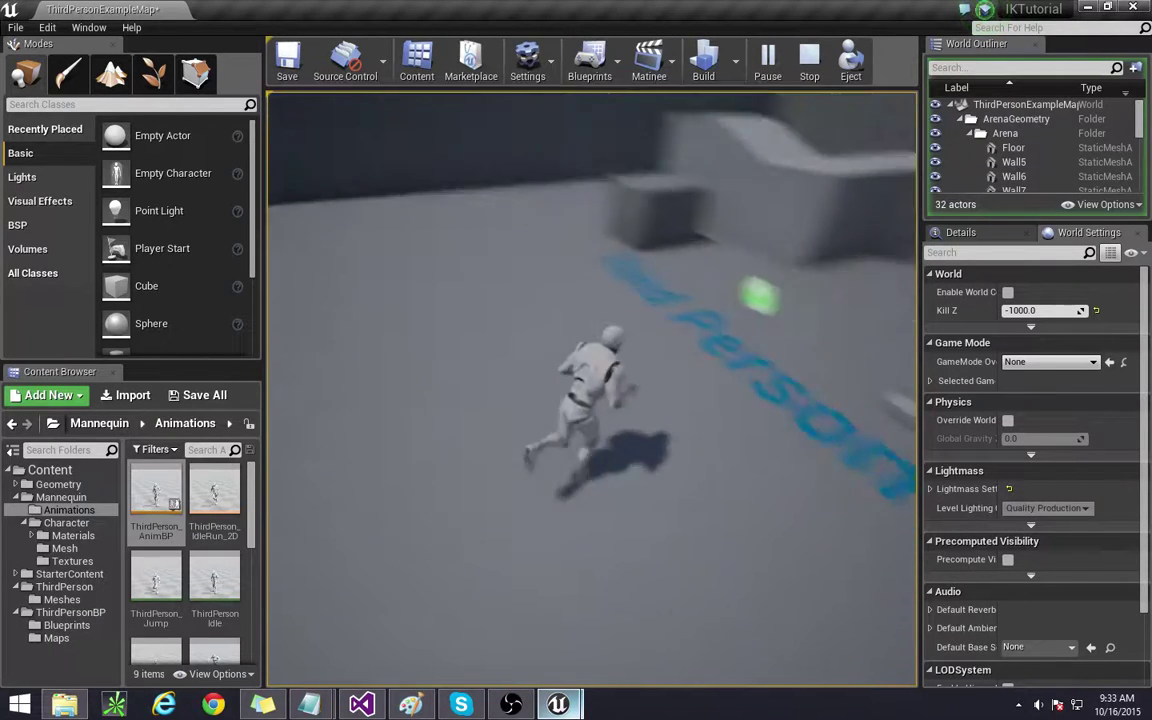
key("d")
key("a")
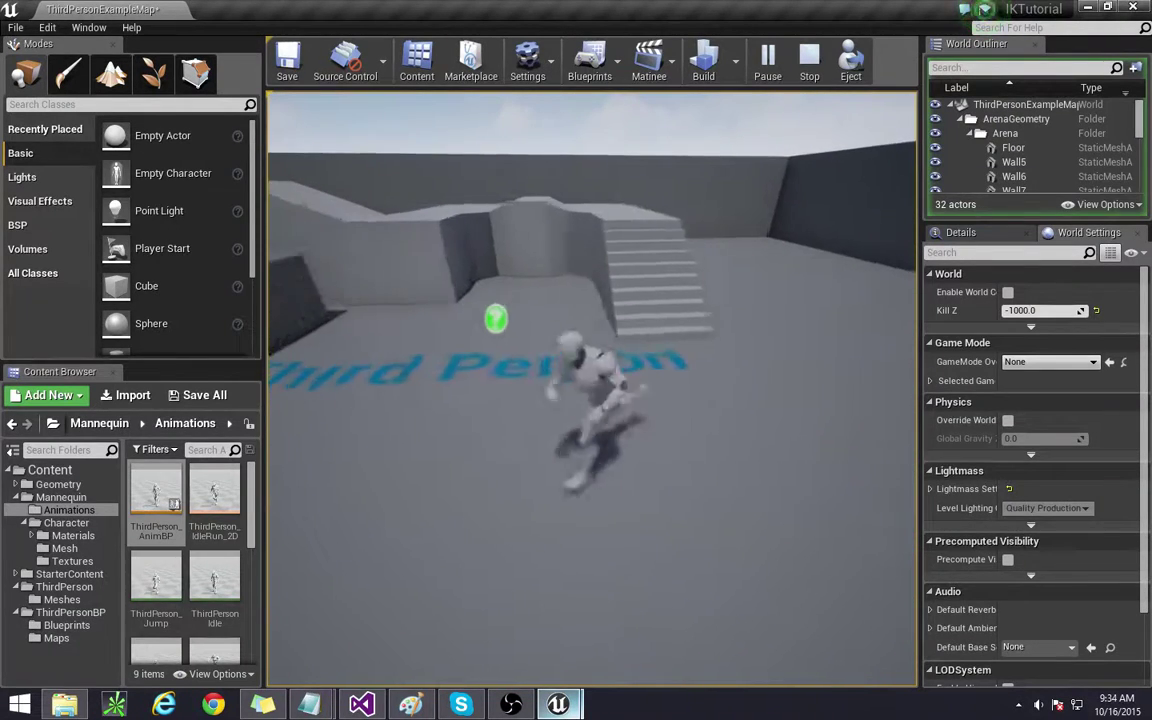
key("d")
key("w")
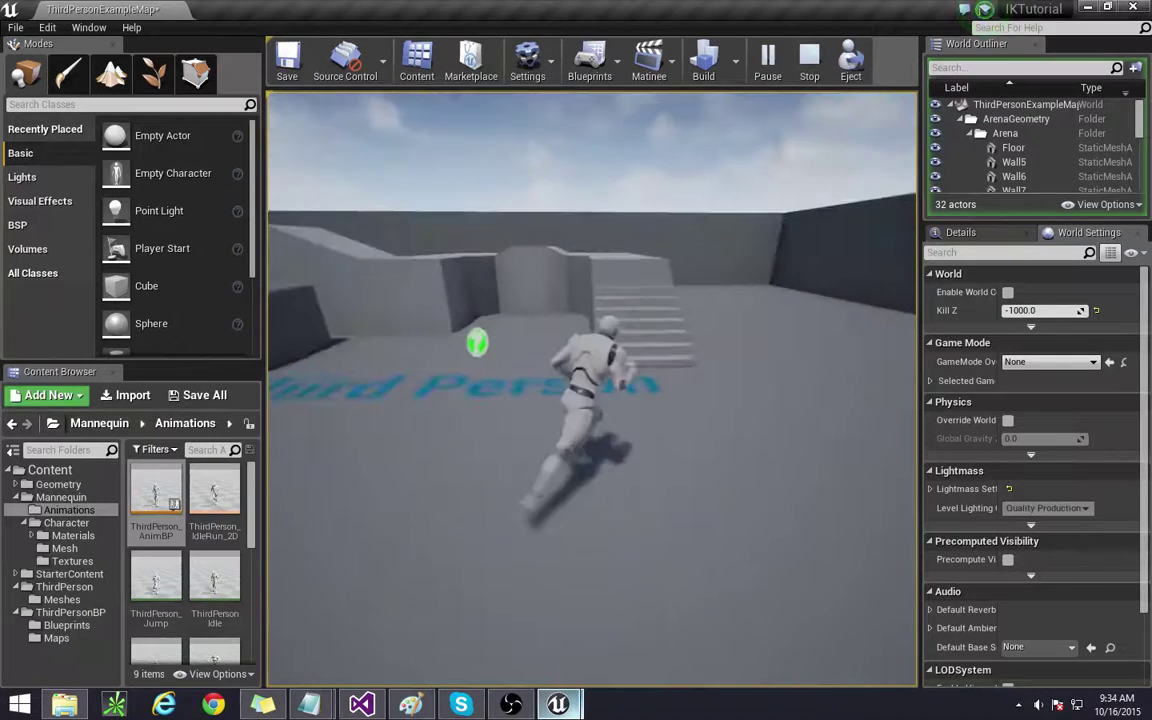
key("w")
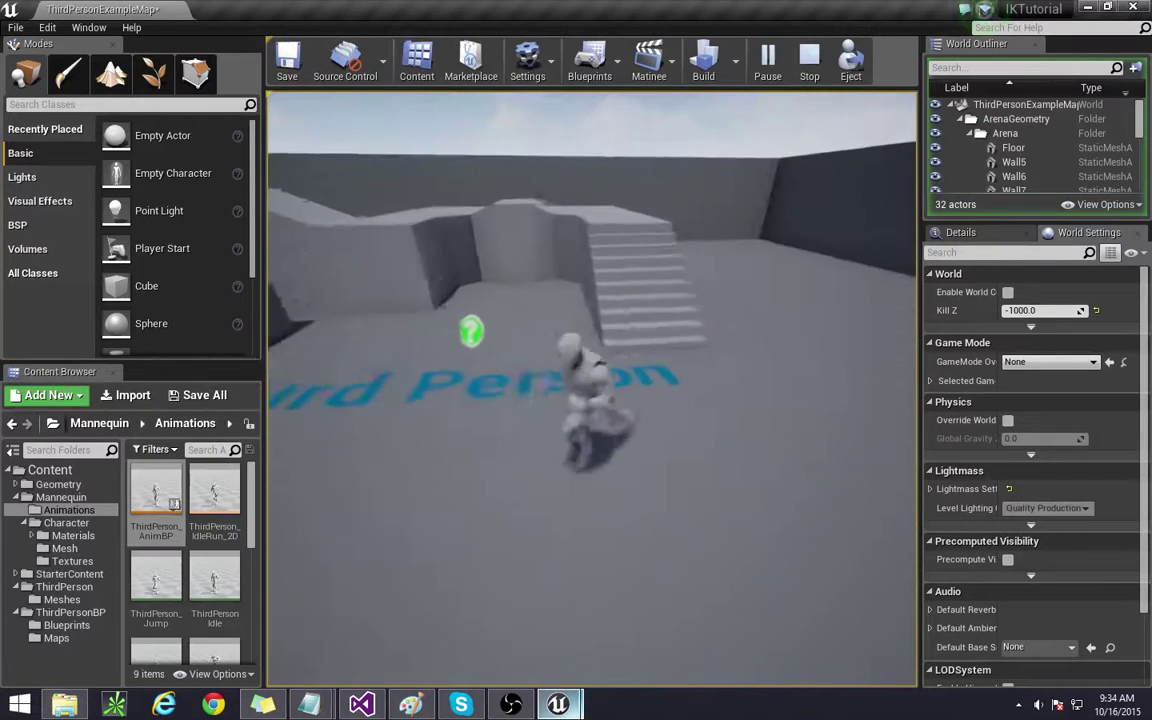
key("Escape")
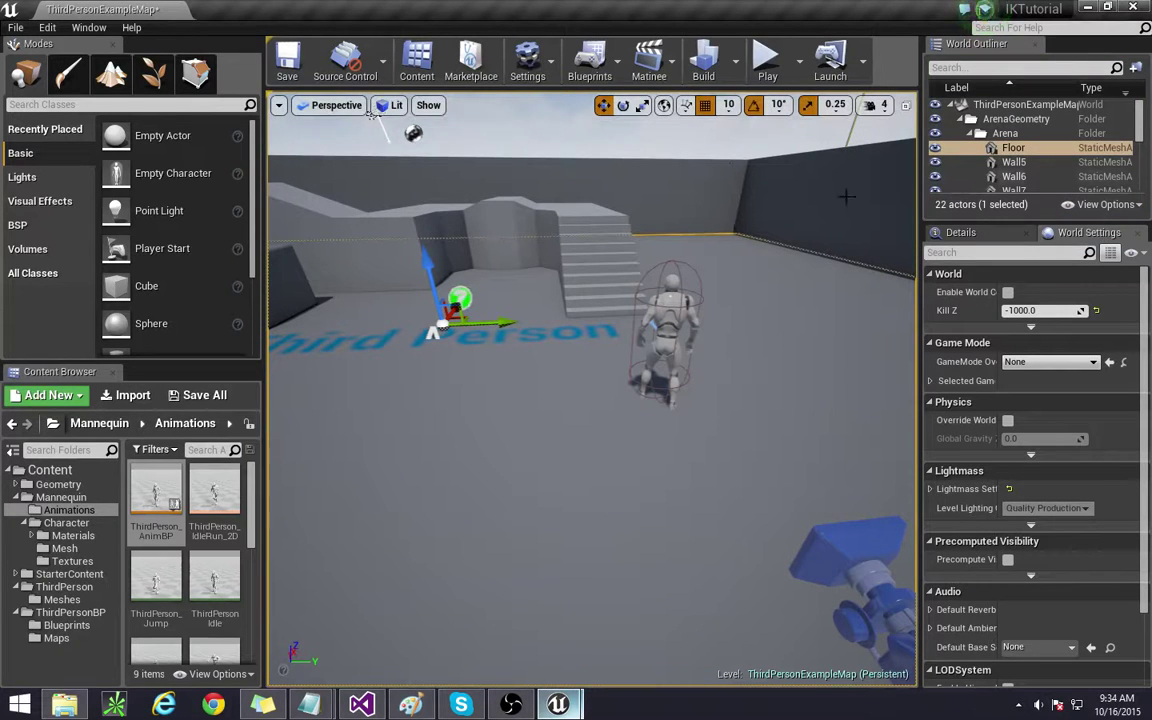
Step: Open the ThirdPersonCharacter blueprint for editing and set its CharacterMovement component's Gravity Scale to 1.7
left_click(689, 322)
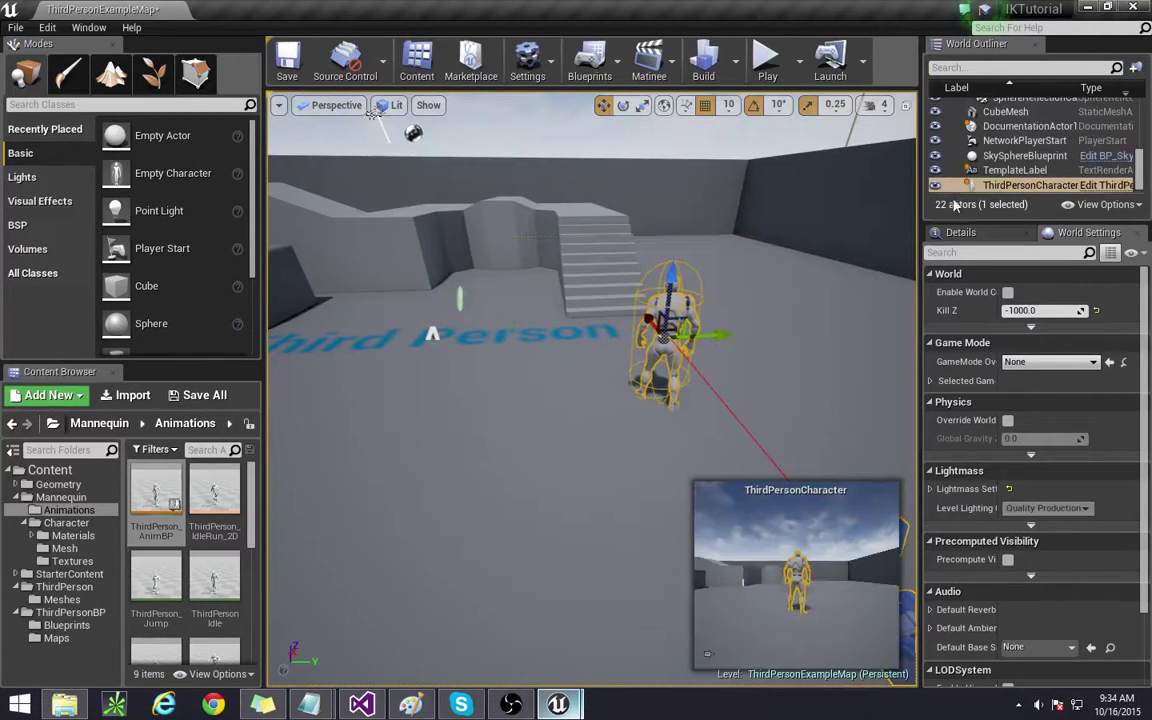
left_click(1097, 186)
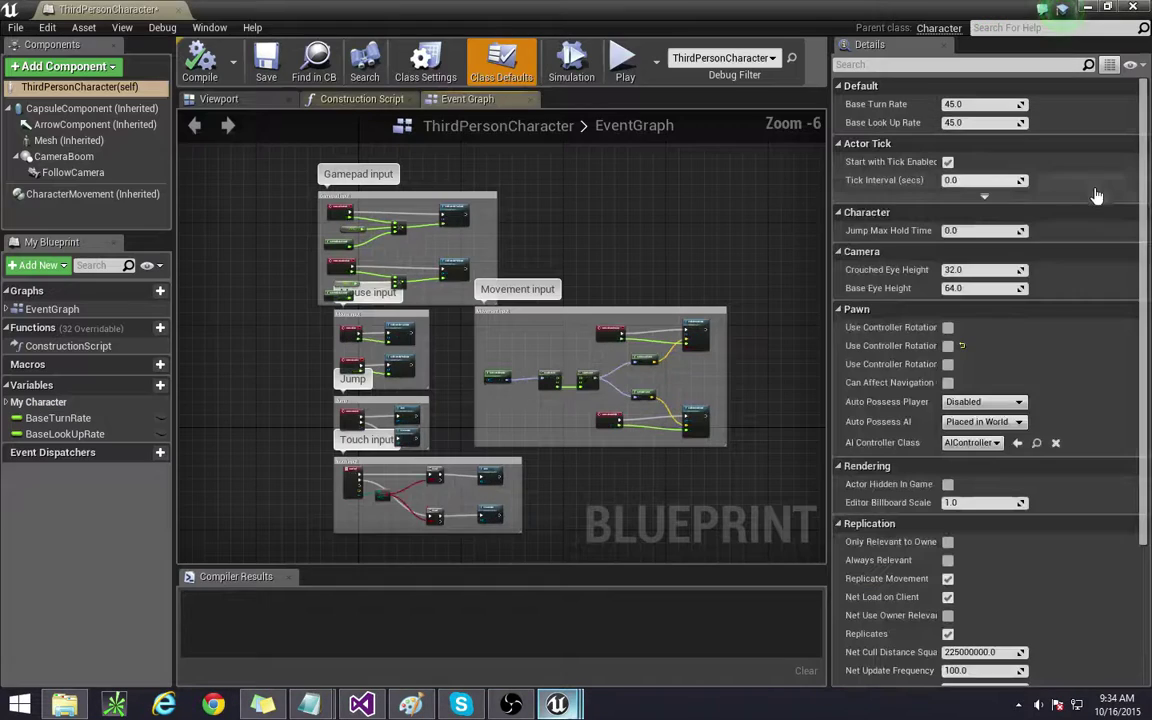
scroll(560, 279, "down", 2)
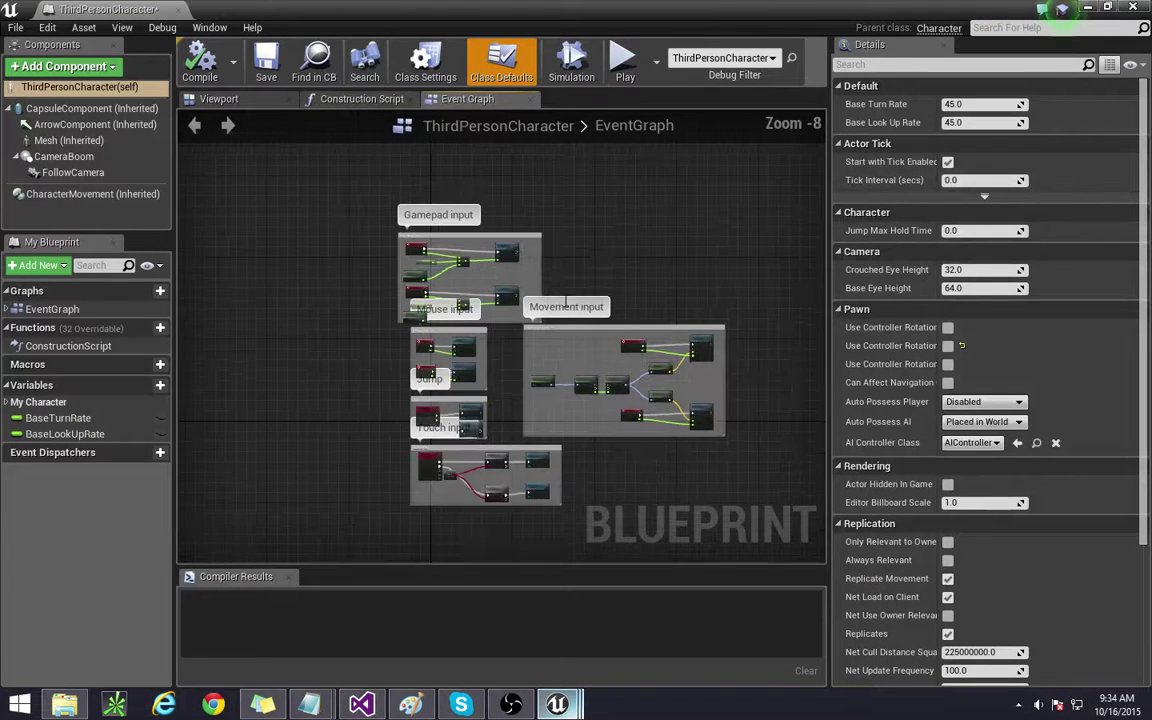
right_click_drag(268, 347, 312, 342)
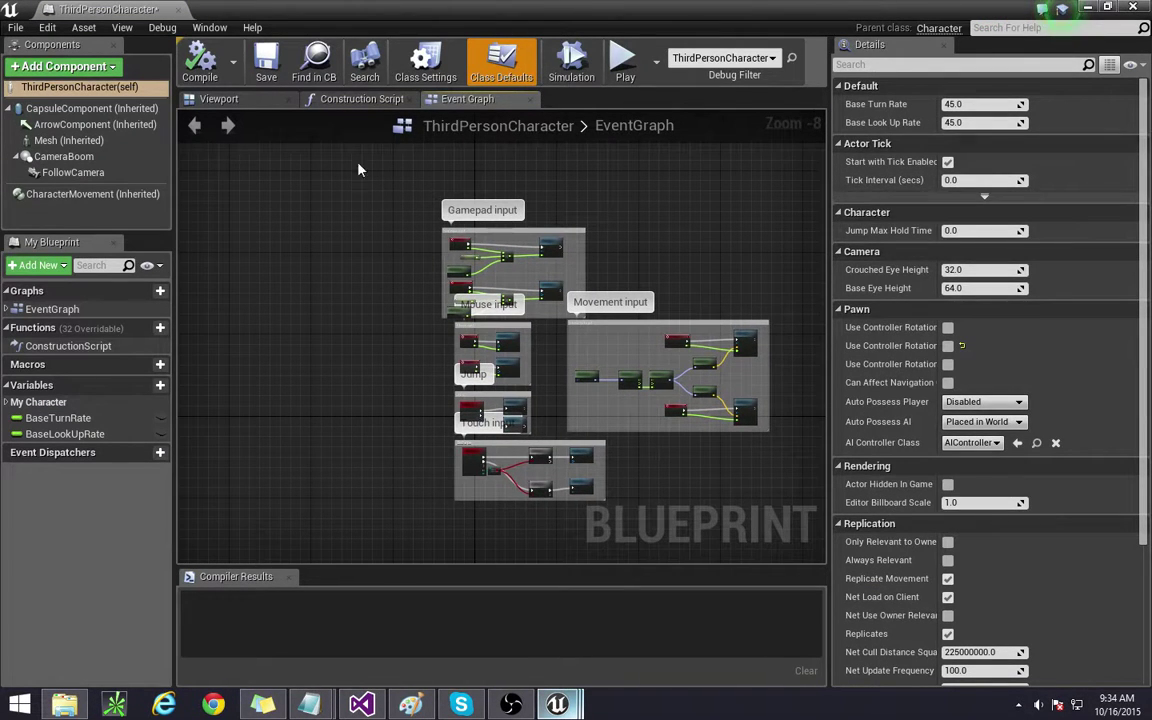
left_click(57, 196)
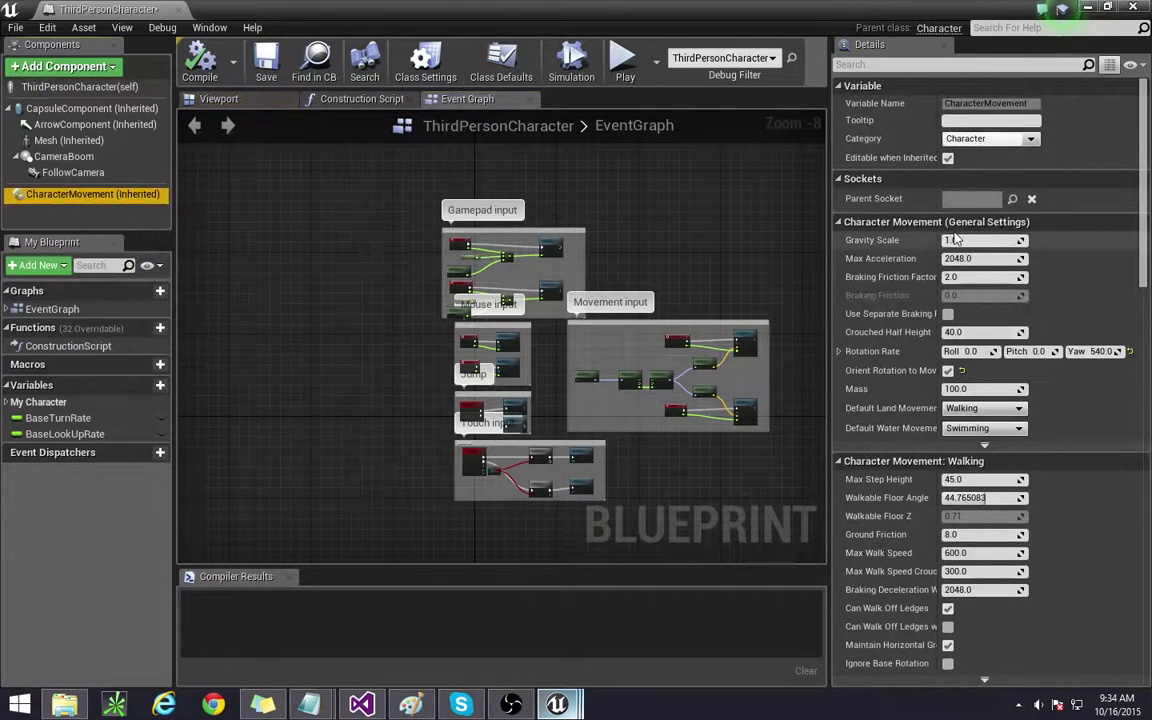
type("1.7")
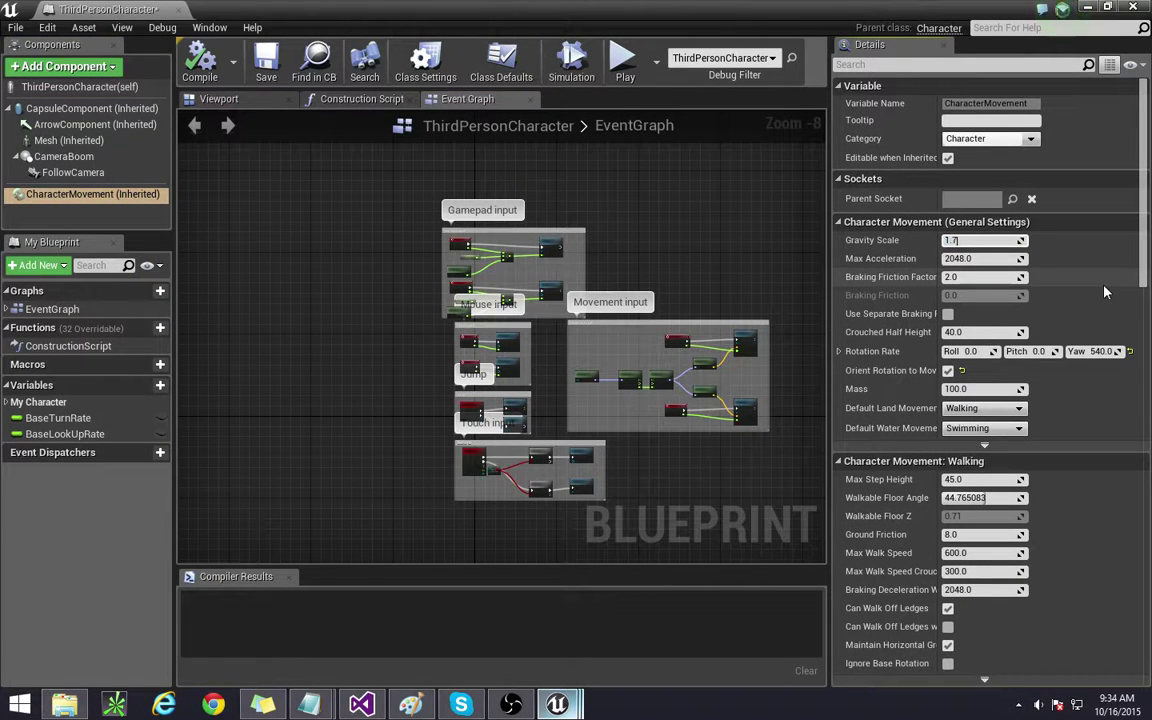
key("Return")
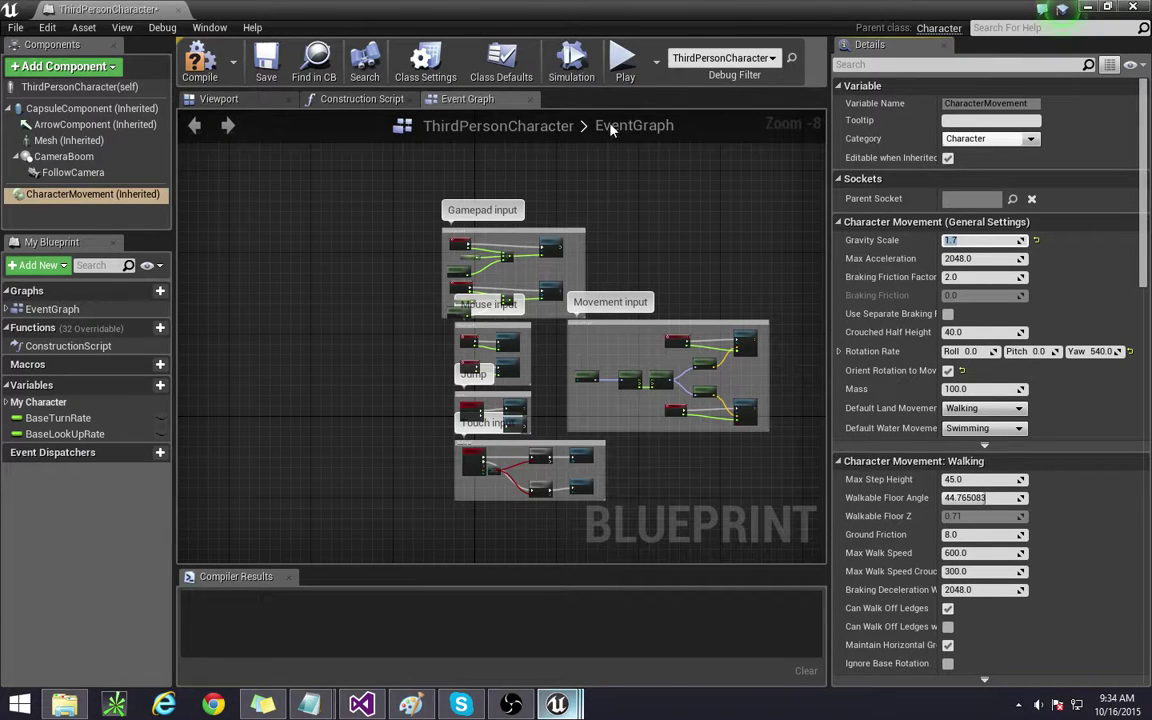
Step: Briefly run and stop a play session from the blueprint editor, and close the ThirdPersonCharacter blueprint
left_click(623, 59)
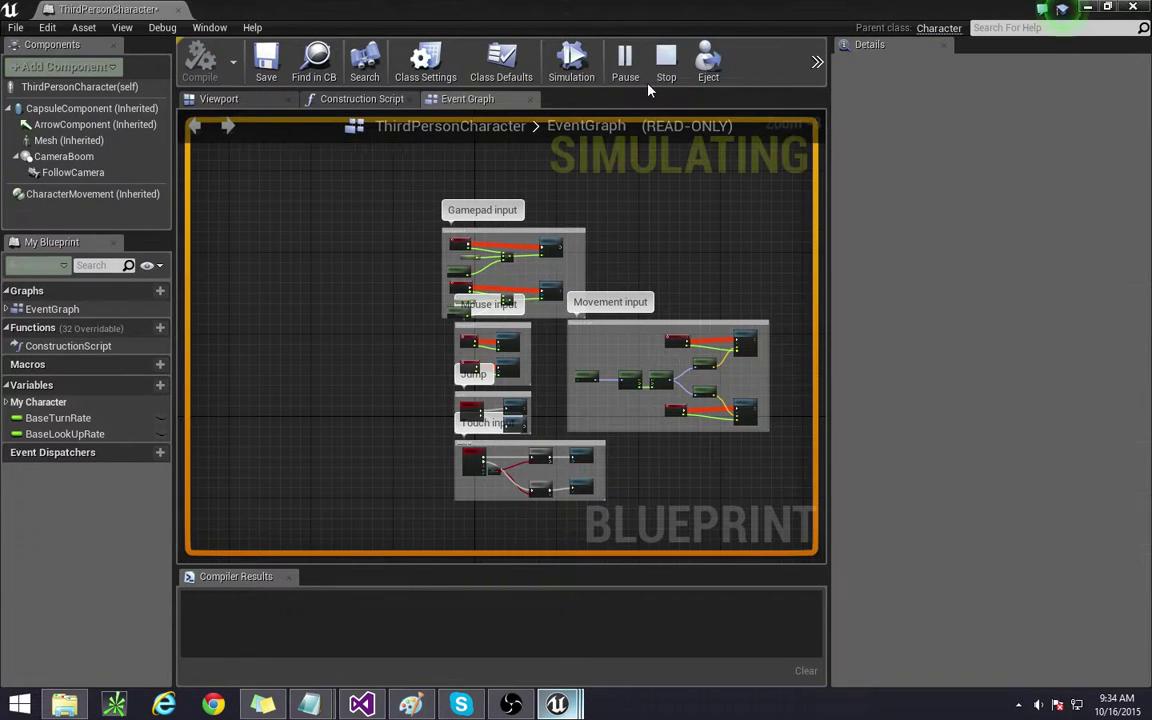
left_click(666, 58)
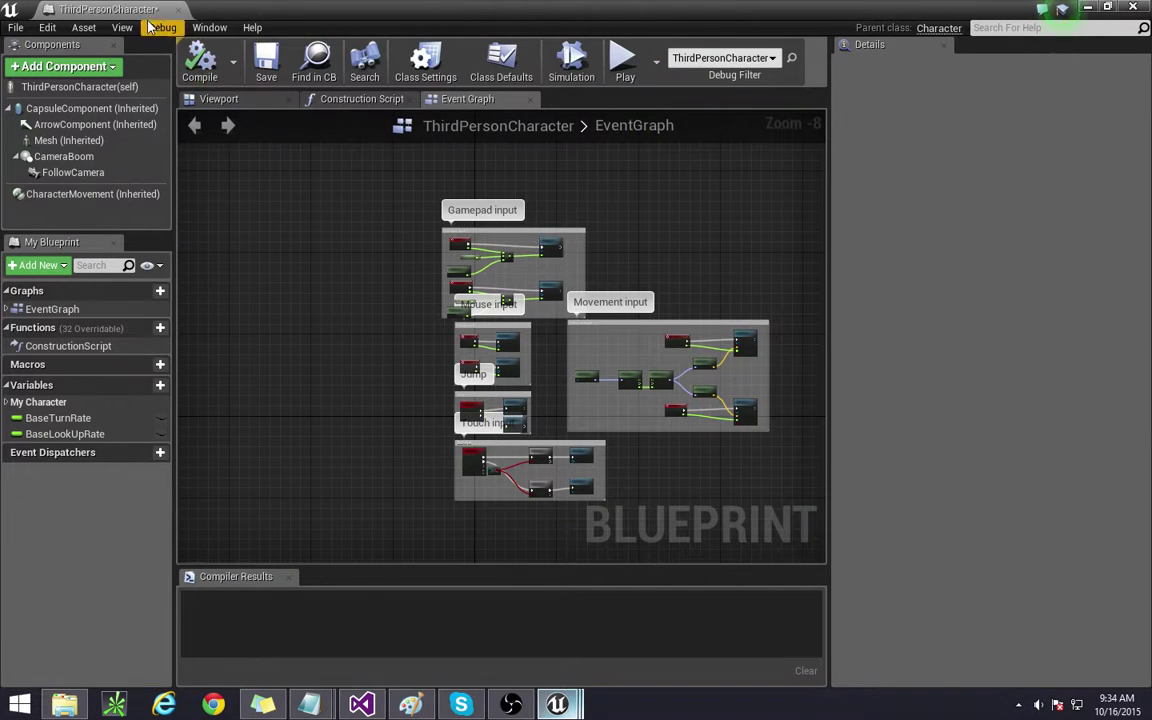
left_click(178, 10)
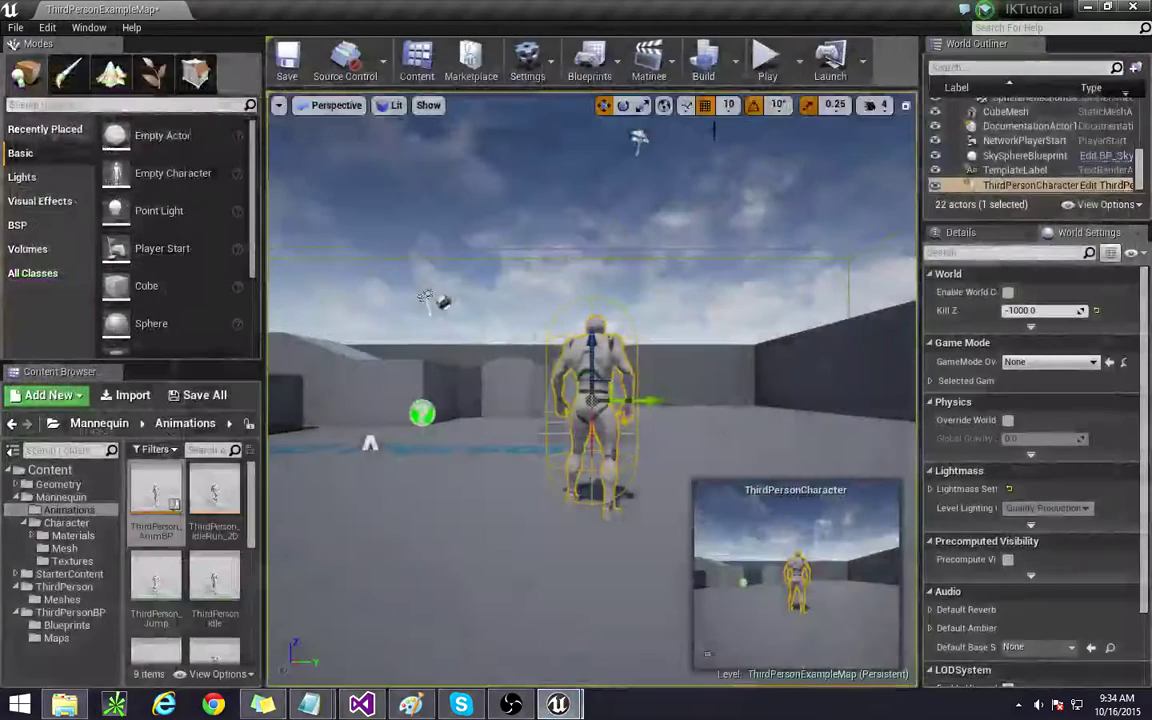
Step: Play-test the character's repeated jumps under the changed gravity, and stop the session
left_click(767, 58)
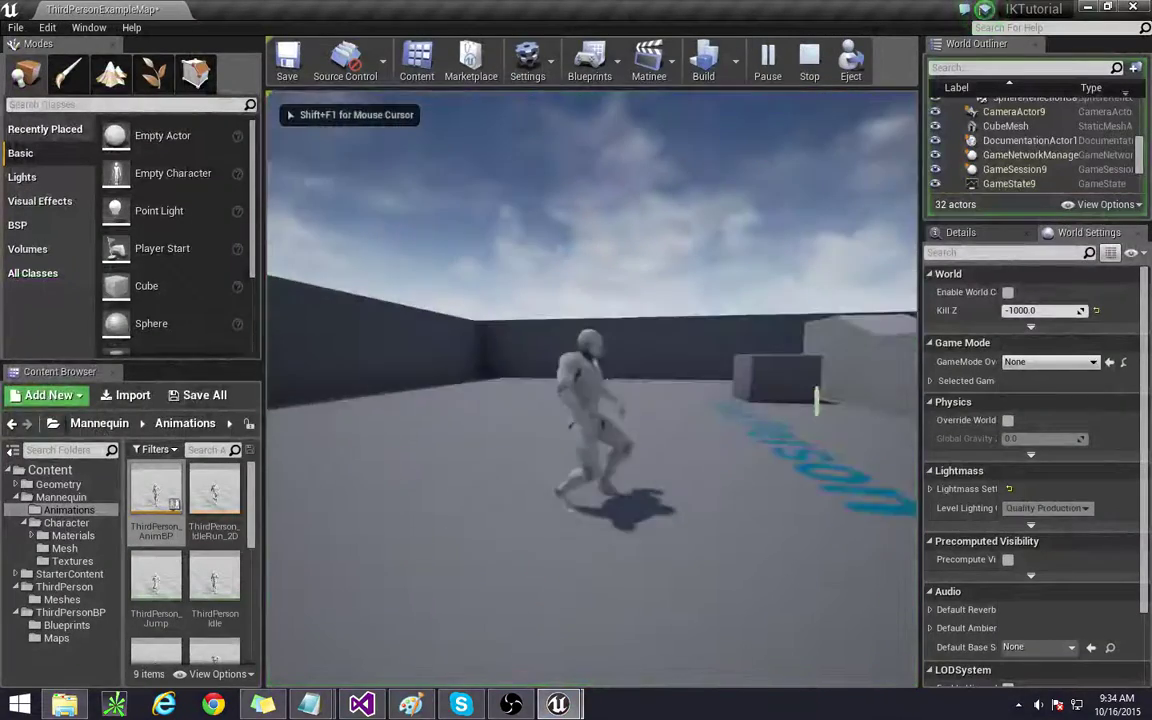
key("space")
key("space")
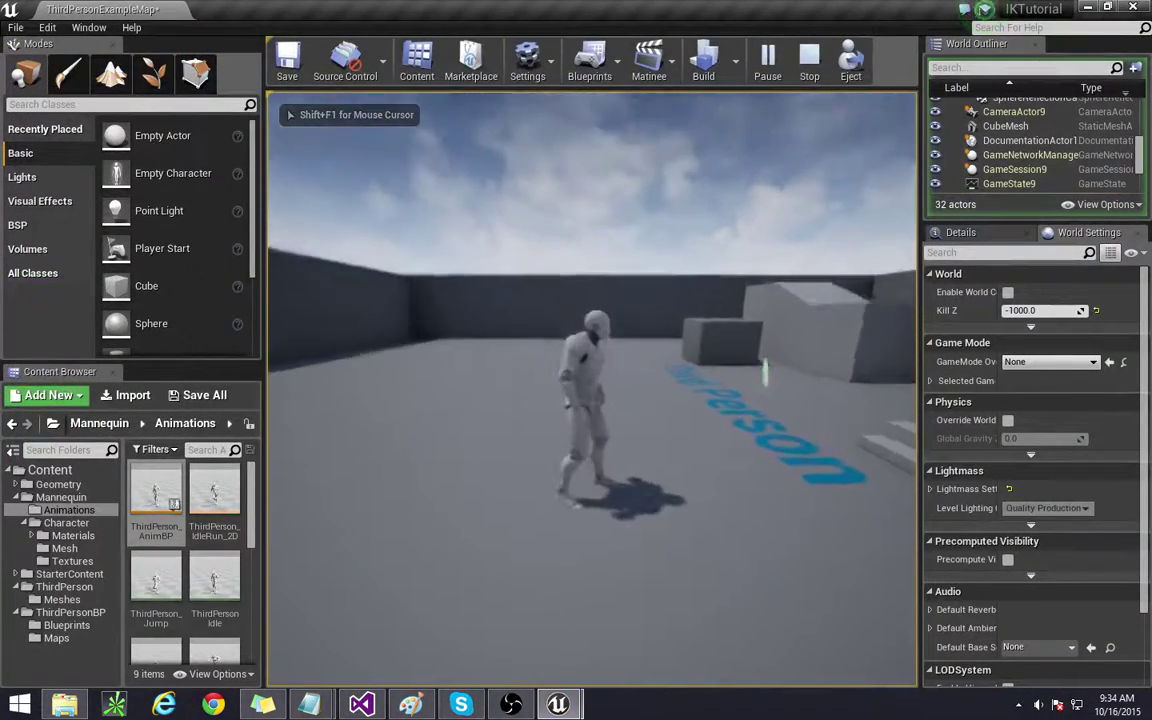
key("space")
key("space")
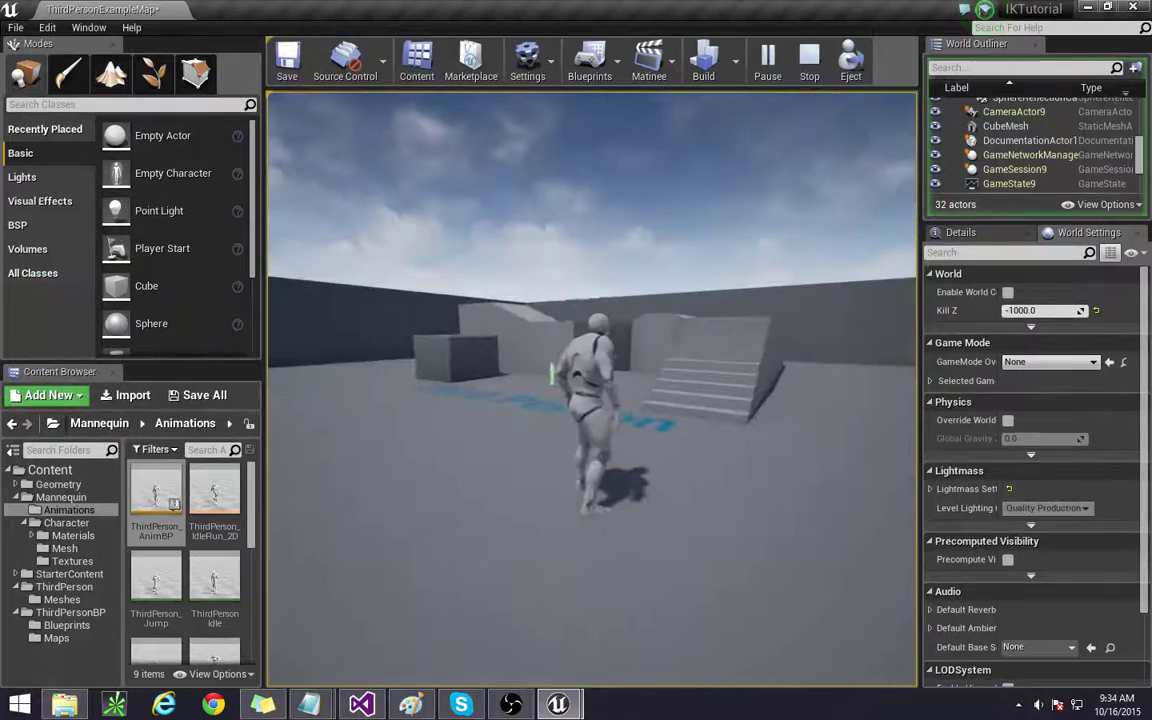
key("Escape")
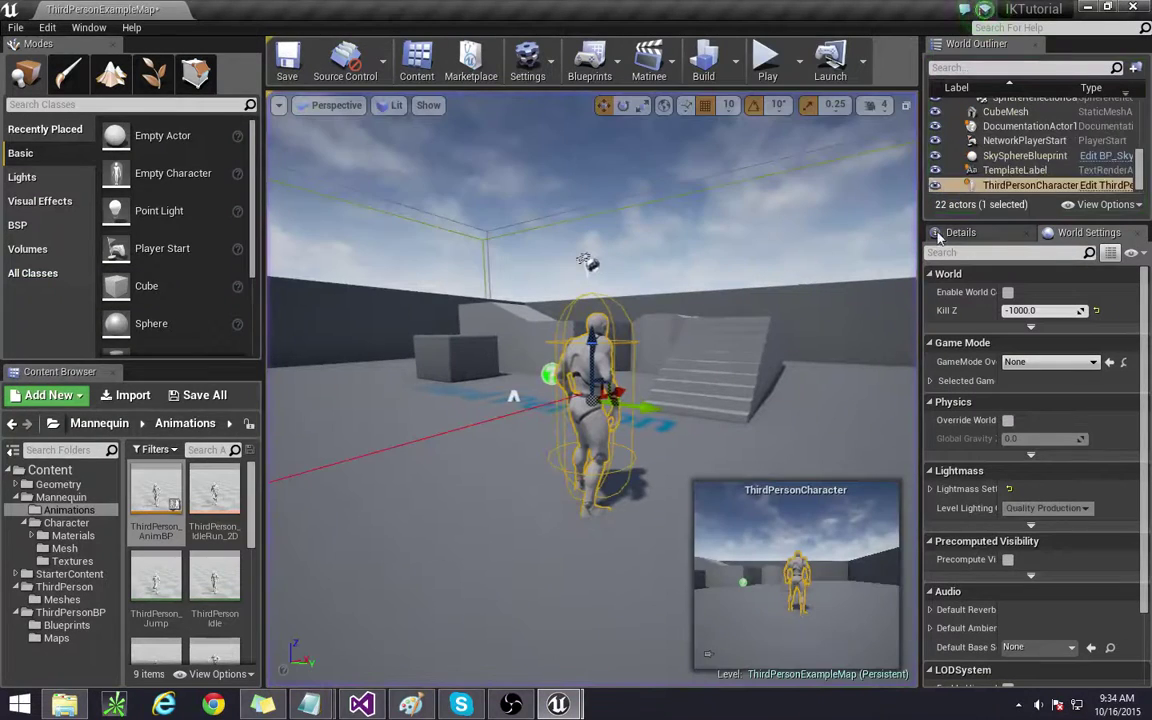
Step: Set CharacterMovement's Max Walk Speed to 200 in the ThirdPersonCharacter blueprint, compile it and close it
left_click(1100, 185)
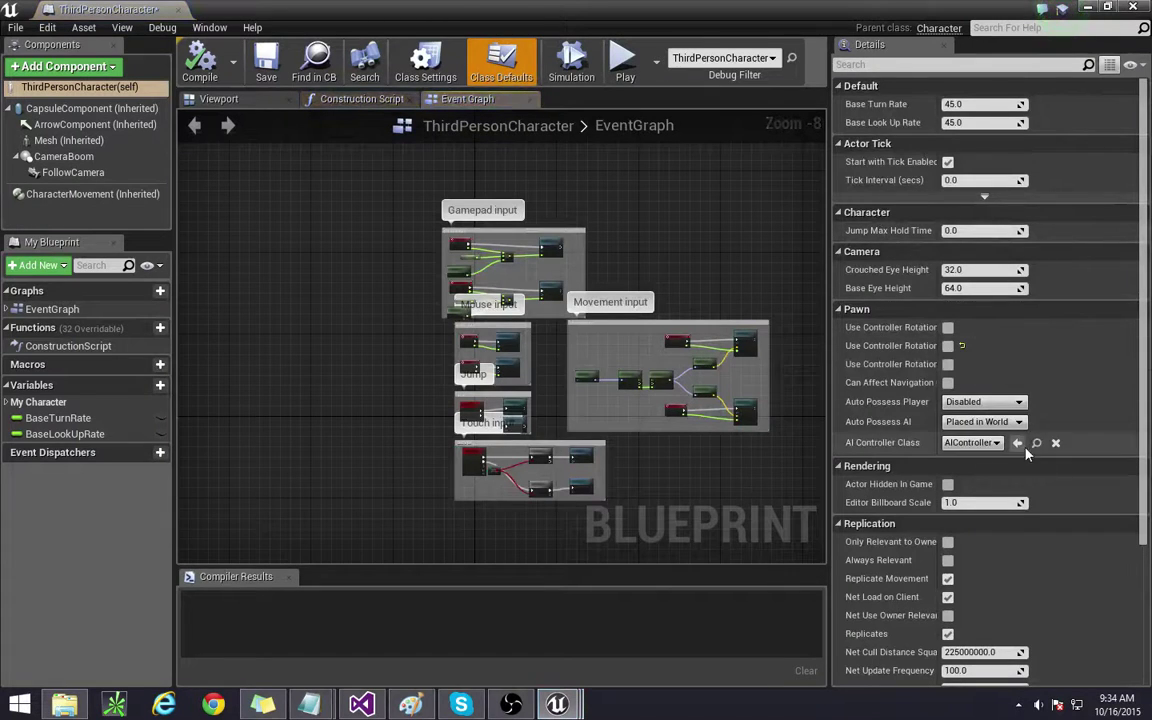
scroll(922, 401, "down", 4)
scroll(985, 474, "up", 3)
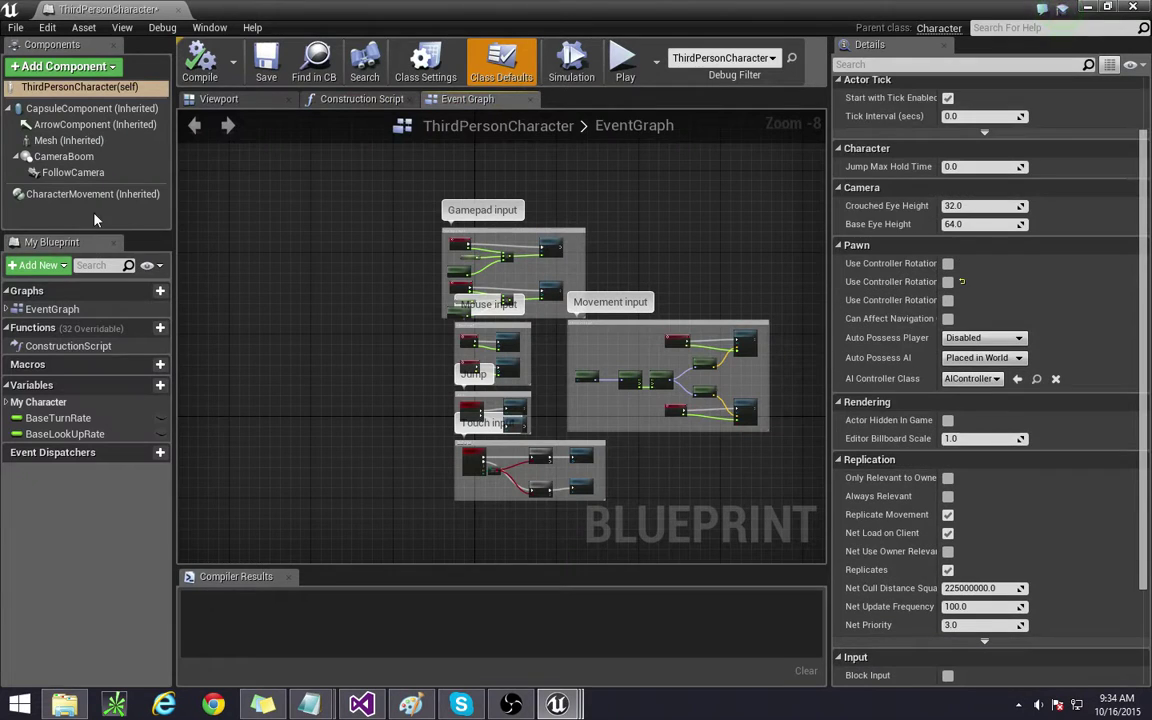
left_click(60, 193)
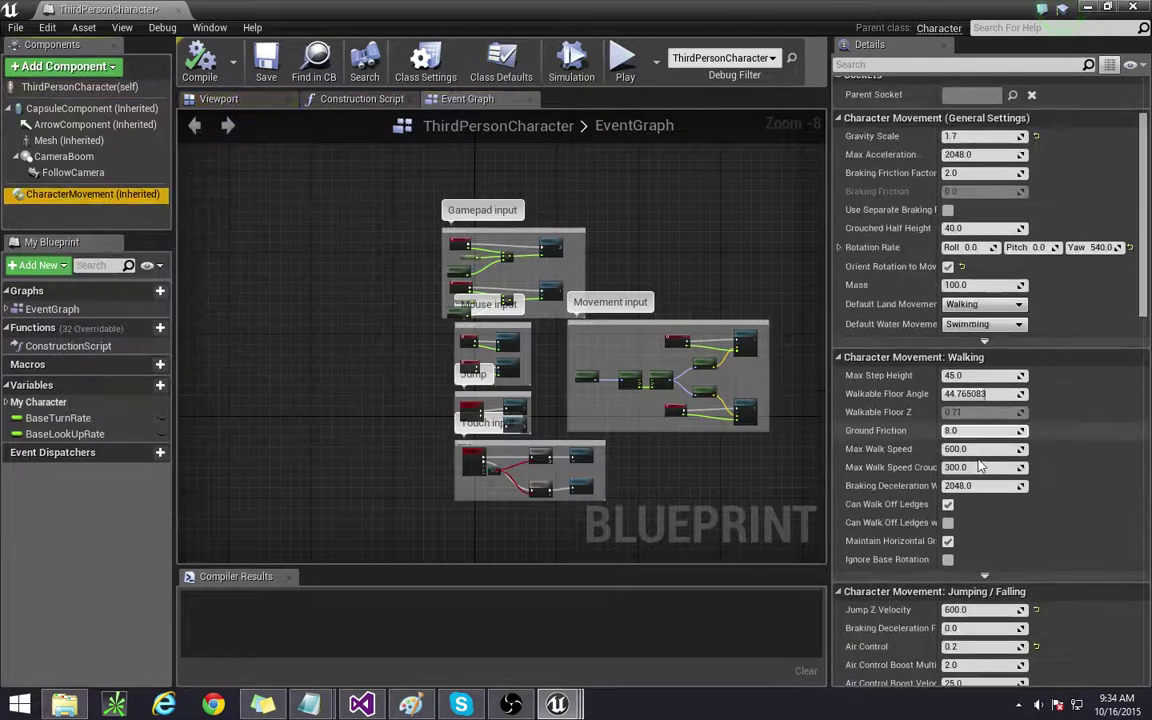
scroll(950, 400, "down", 2)
left_click(955, 424)
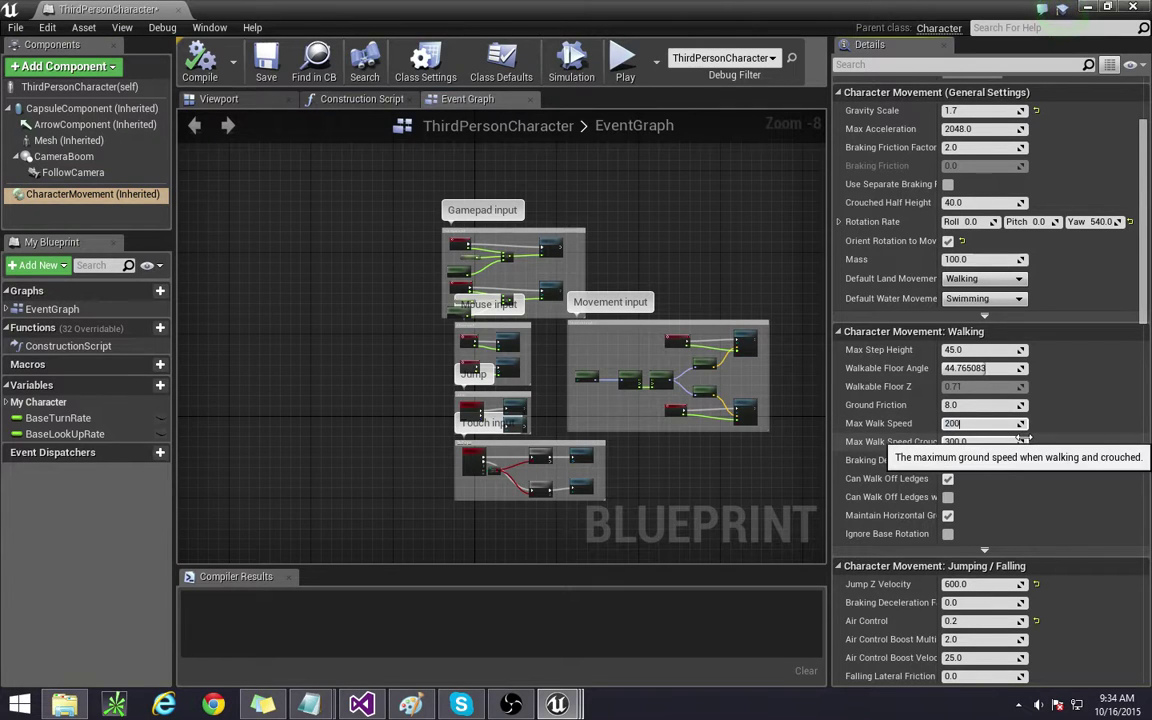
type("200")
key("Return")
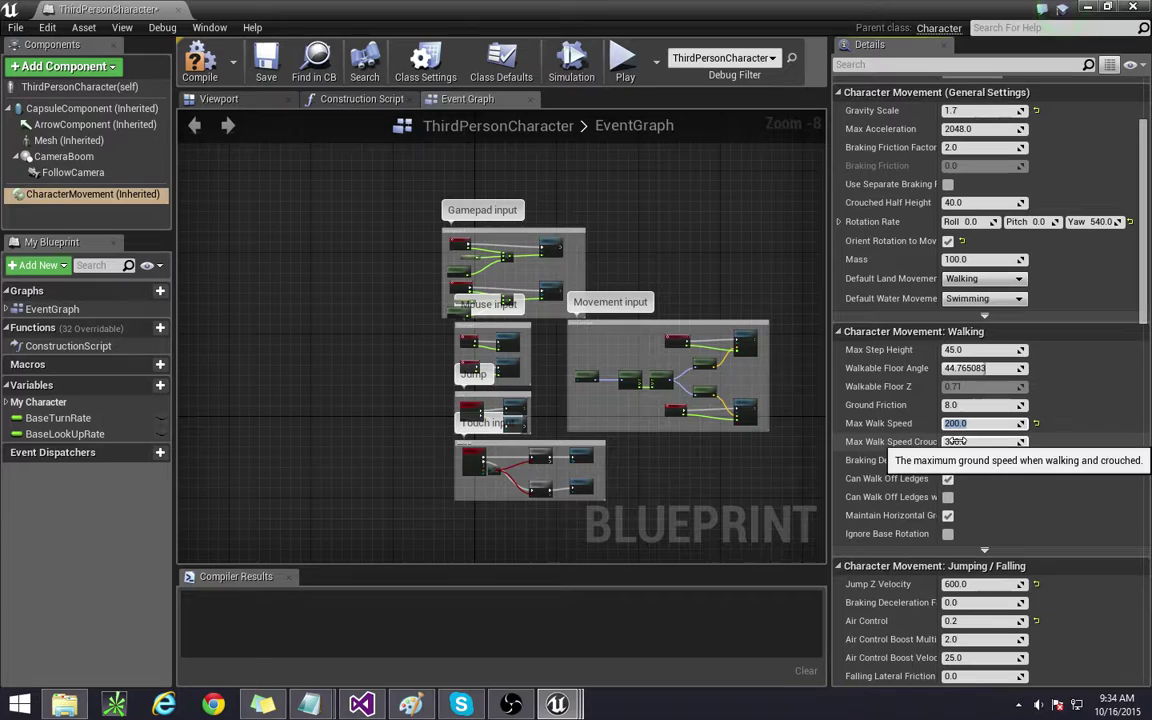
left_click(203, 72)
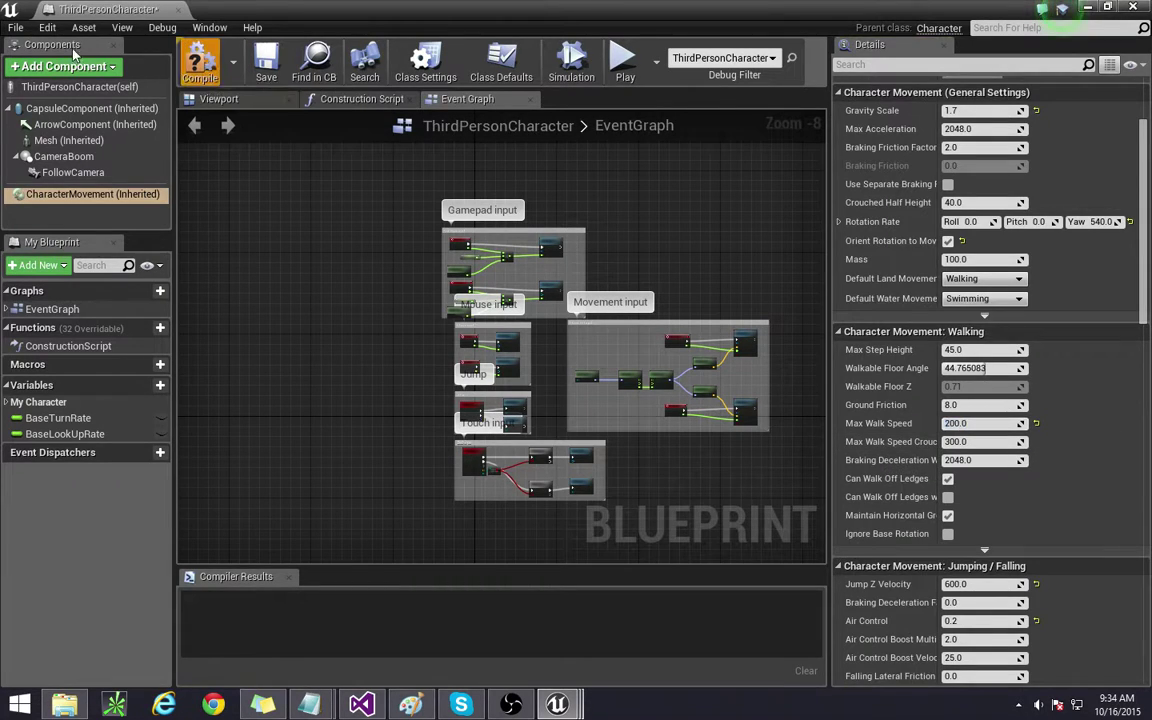
left_click(176, 10)
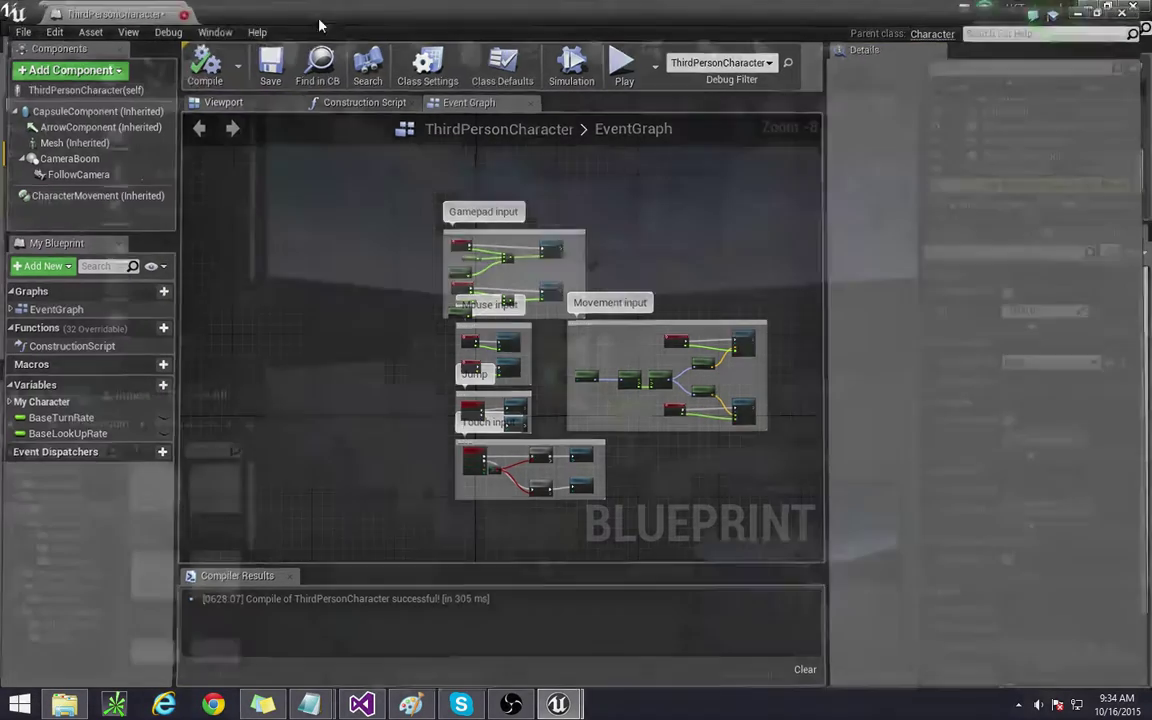
Step: Play-test the character's walking in several directions around the level at the reduced speed, and stop the session
left_click(764, 62)
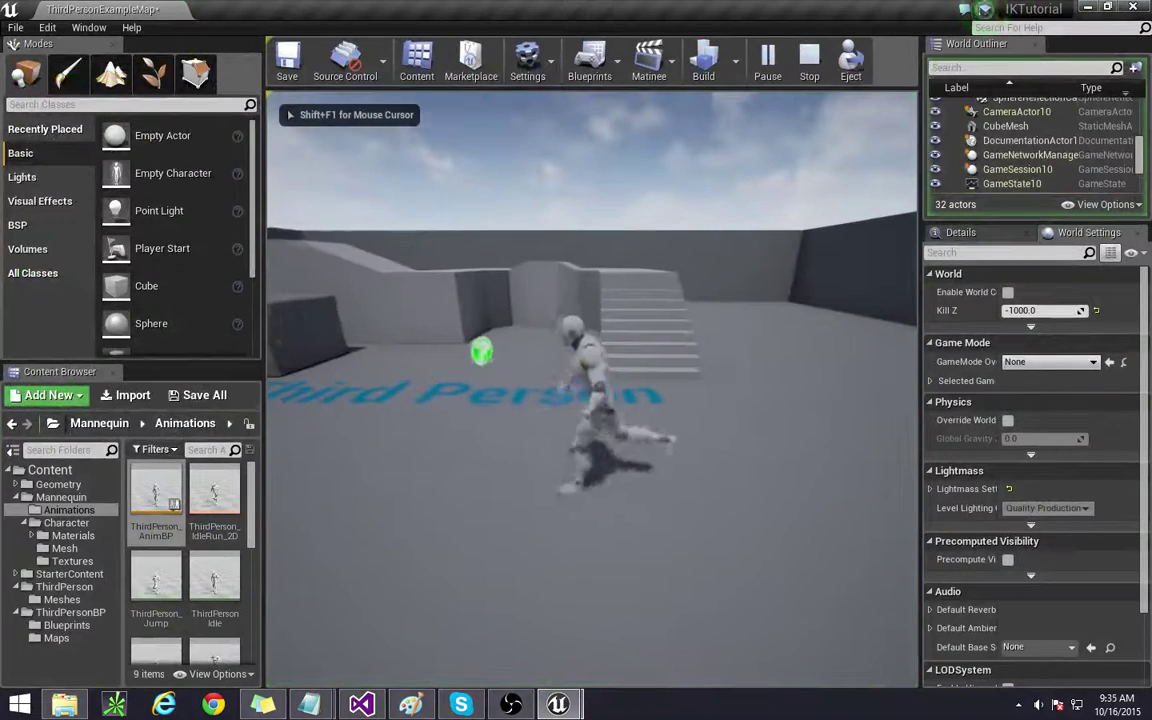
key("d")
key("s")
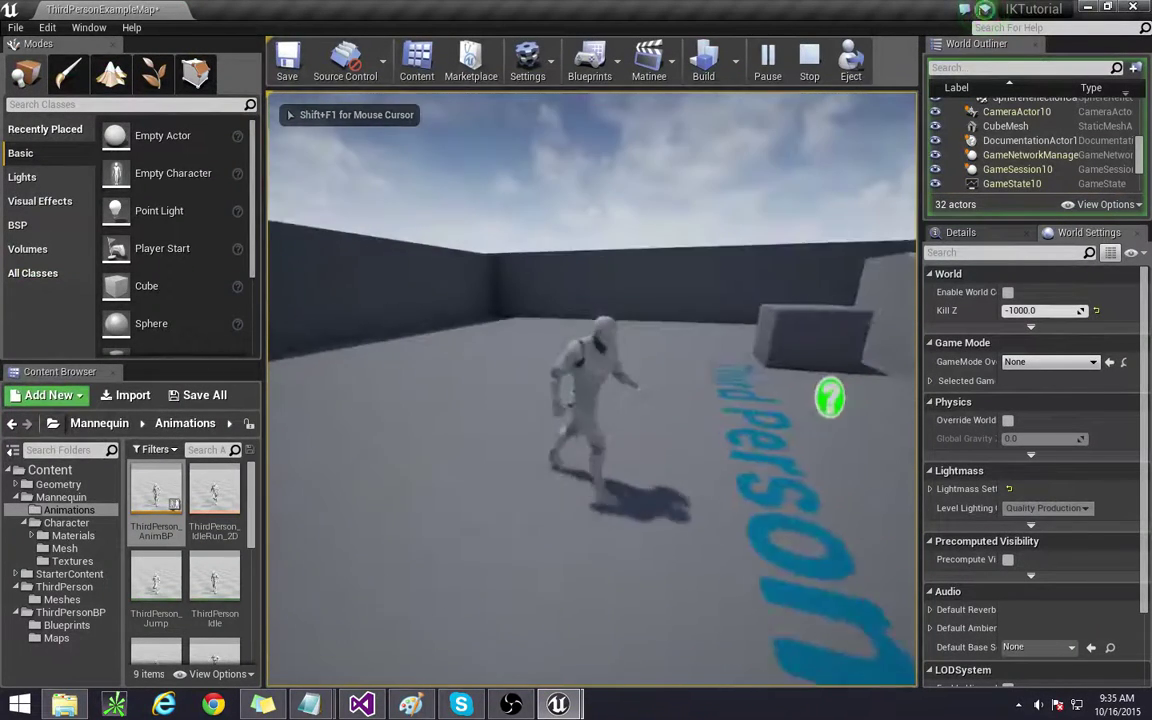
key("a")
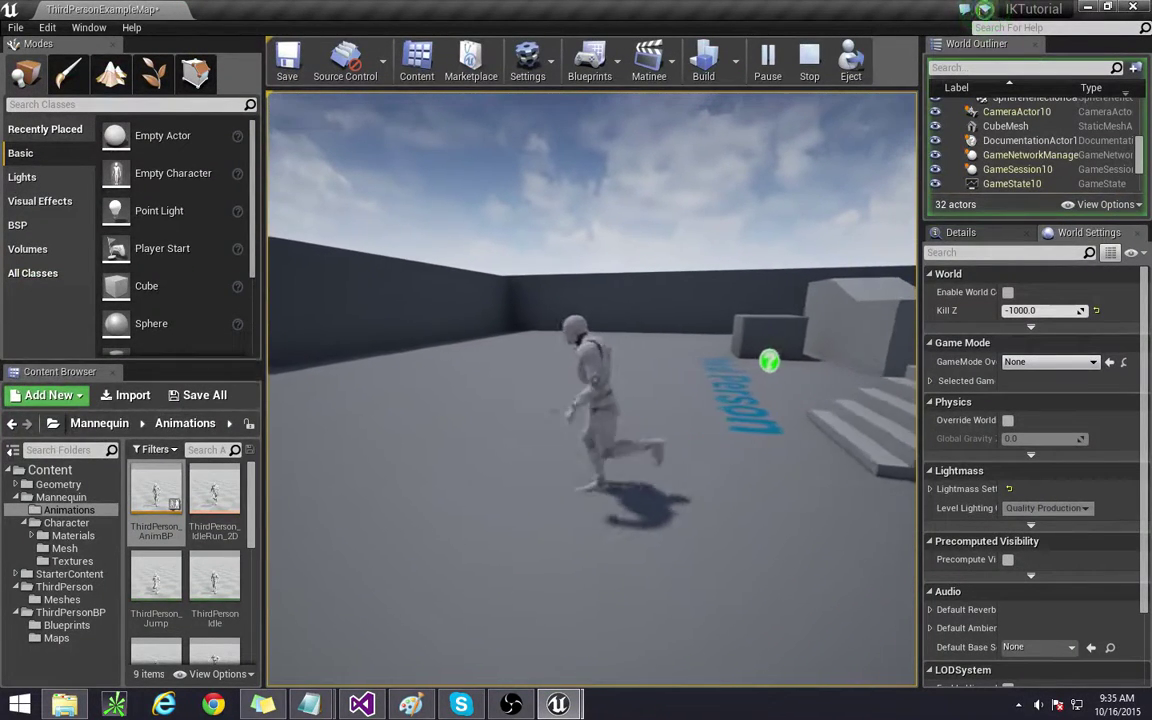
key("w")
key("a")
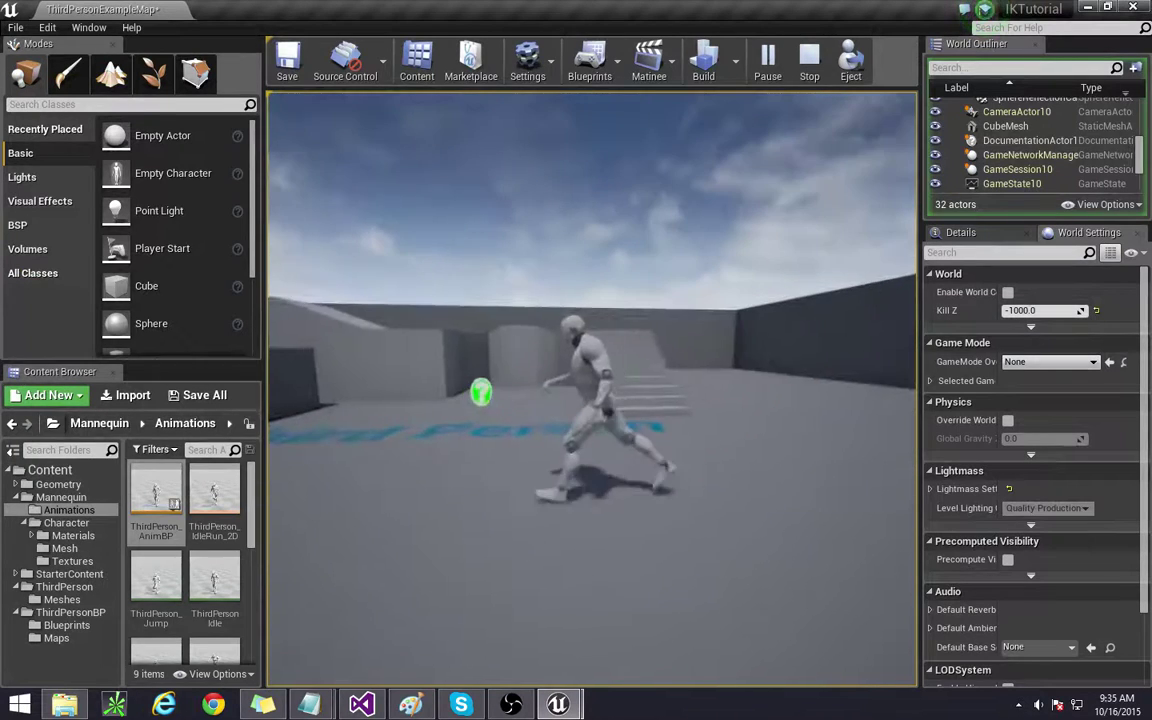
key("d")
key("shift+F1")
key("Escape")
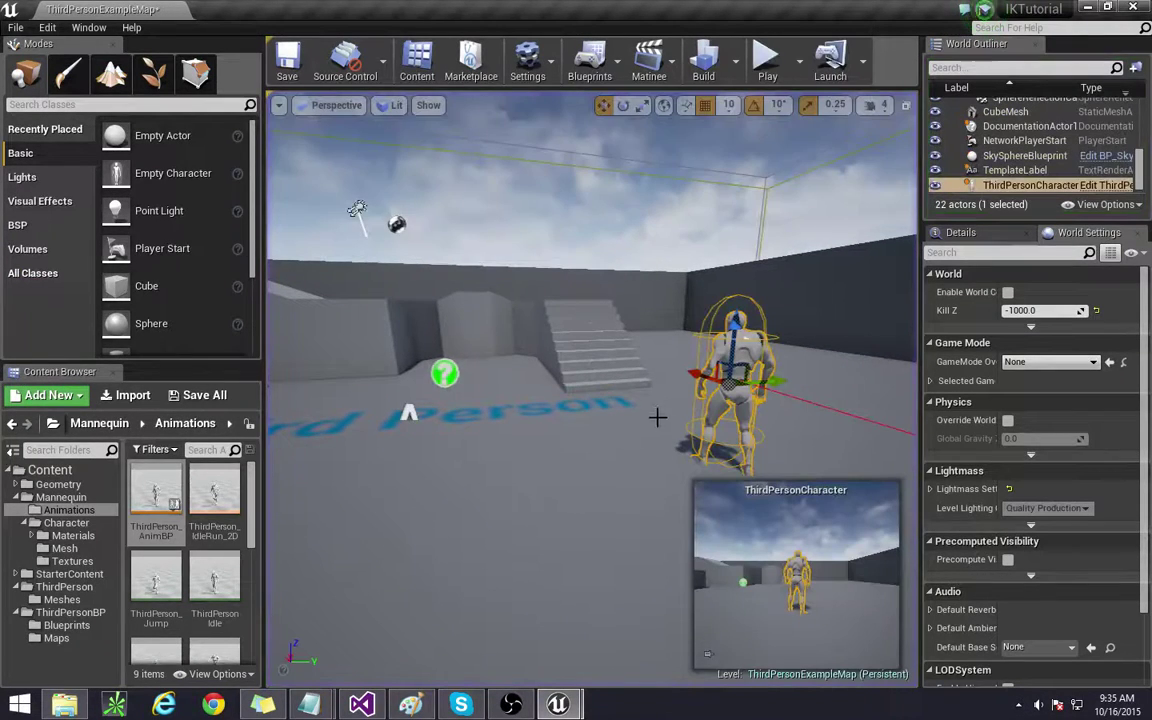
Step: Open the ThirdPersonCharacter blueprint and add a Left Shift key event in an empty area of the event graph
right_click_drag(617, 406, 640, 463)
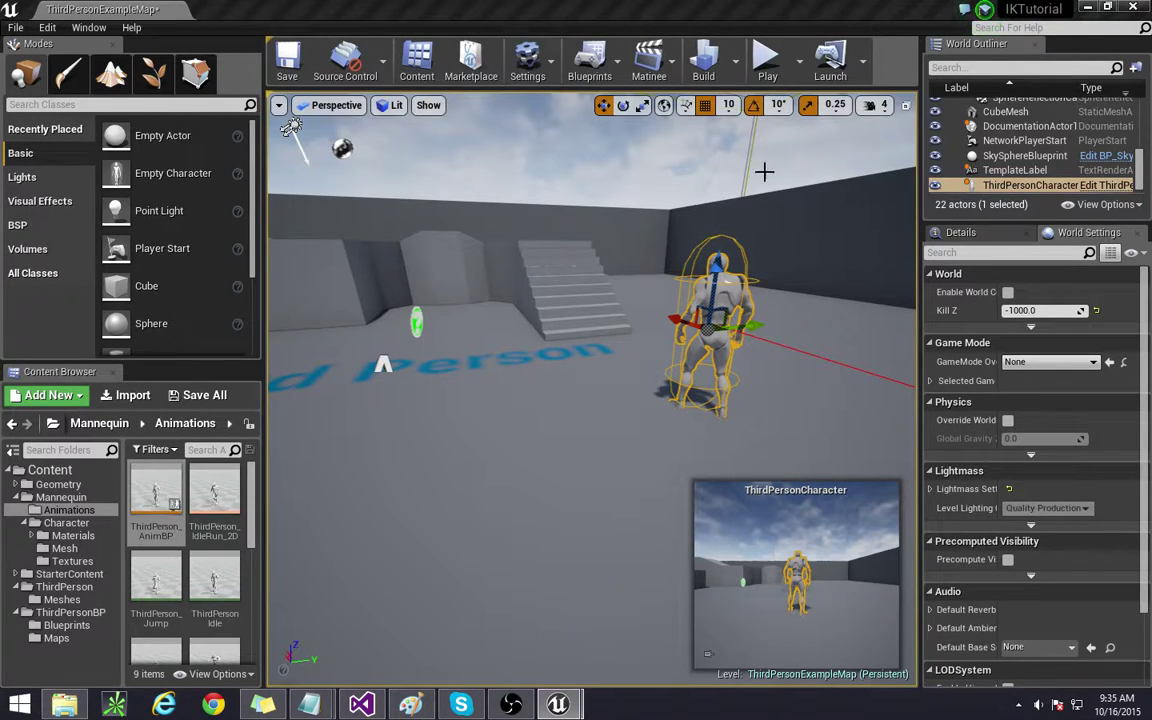
left_click(1105, 185)
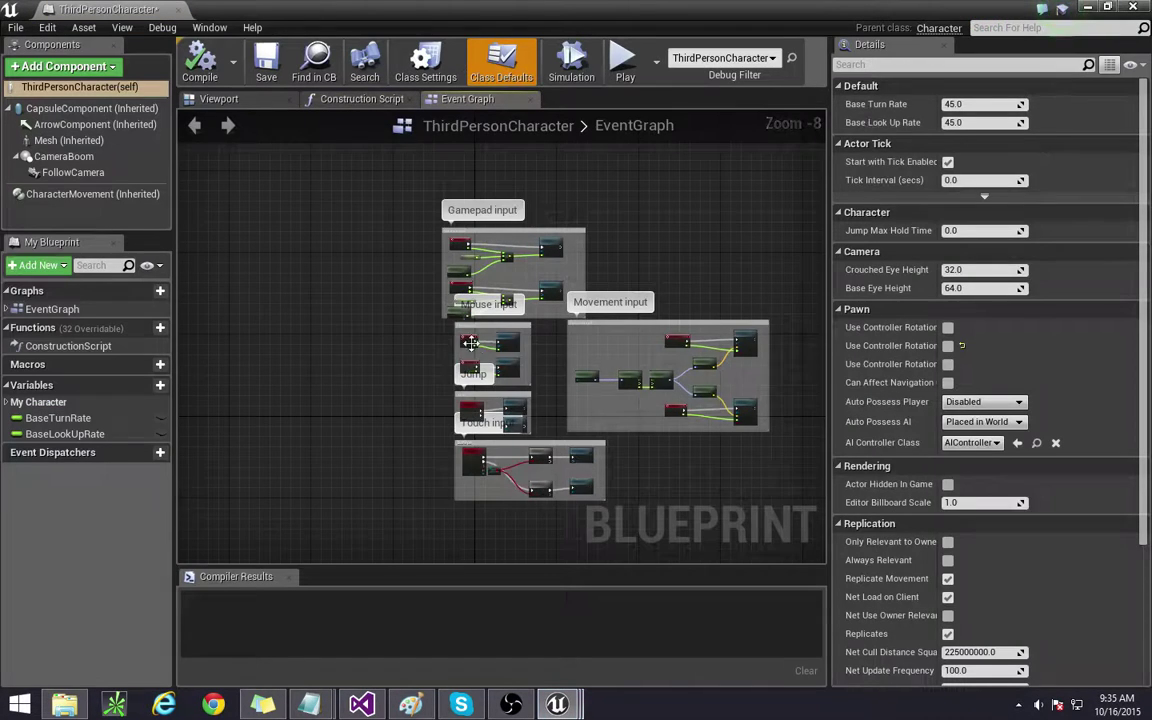
right_click_drag(690, 295, 290, 112)
scroll(440, 312, "up", 5)
scroll(468, 382, "down", 2)
right_click_drag(347, 446, 441, 330)
scroll(458, 356, "up", 2)
right_click(423, 297)
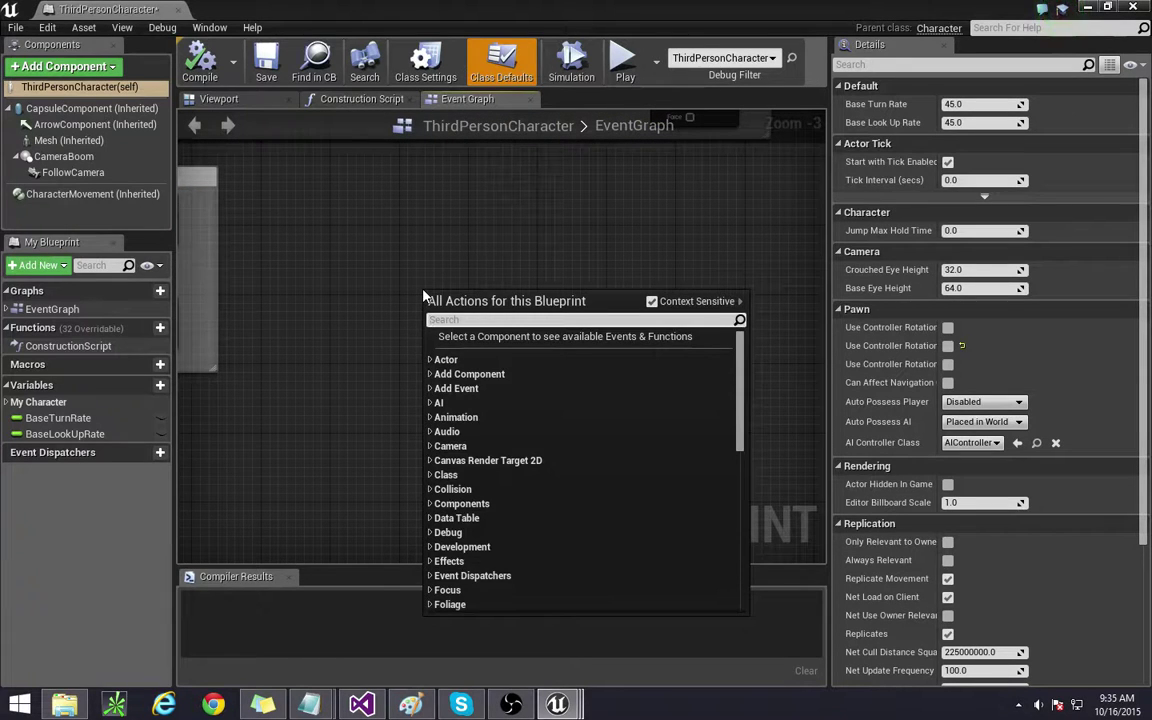
type("left shift")
key("Return")
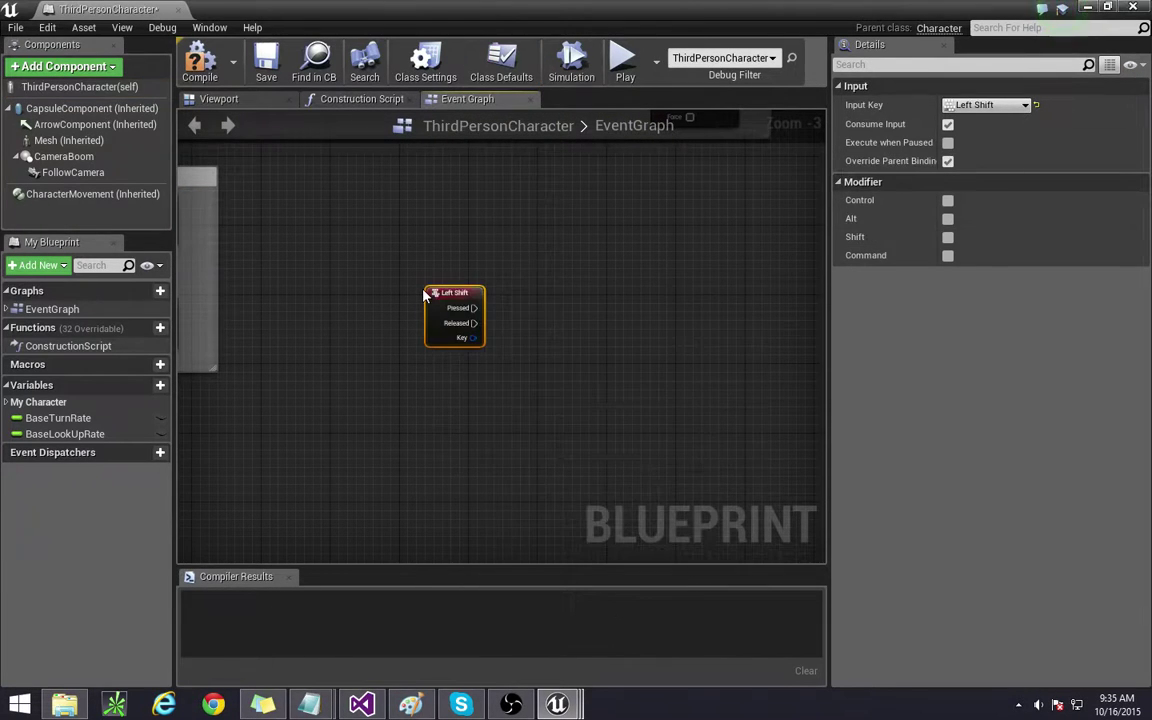
Step: Place a CharacterMovement component reference in the event graph above the Left Shift event
scroll(484, 395, "up", 2)
right_click_drag(484, 395, 497, 353)
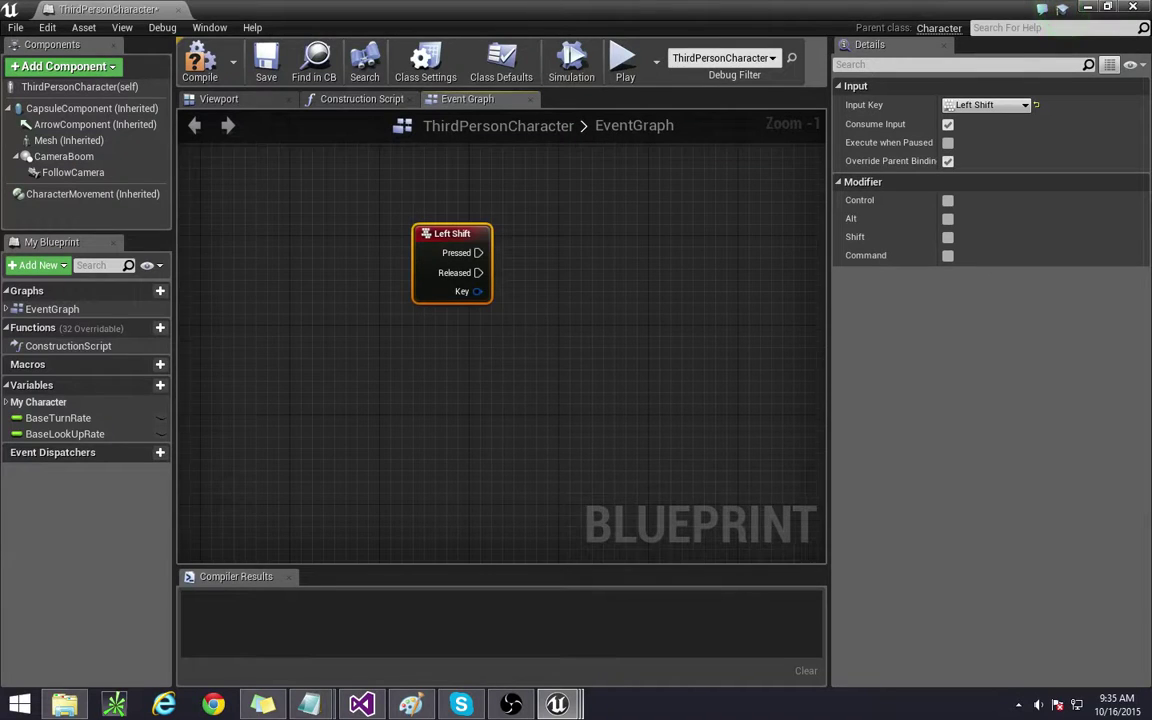
left_click_drag(100, 194, 618, 245)
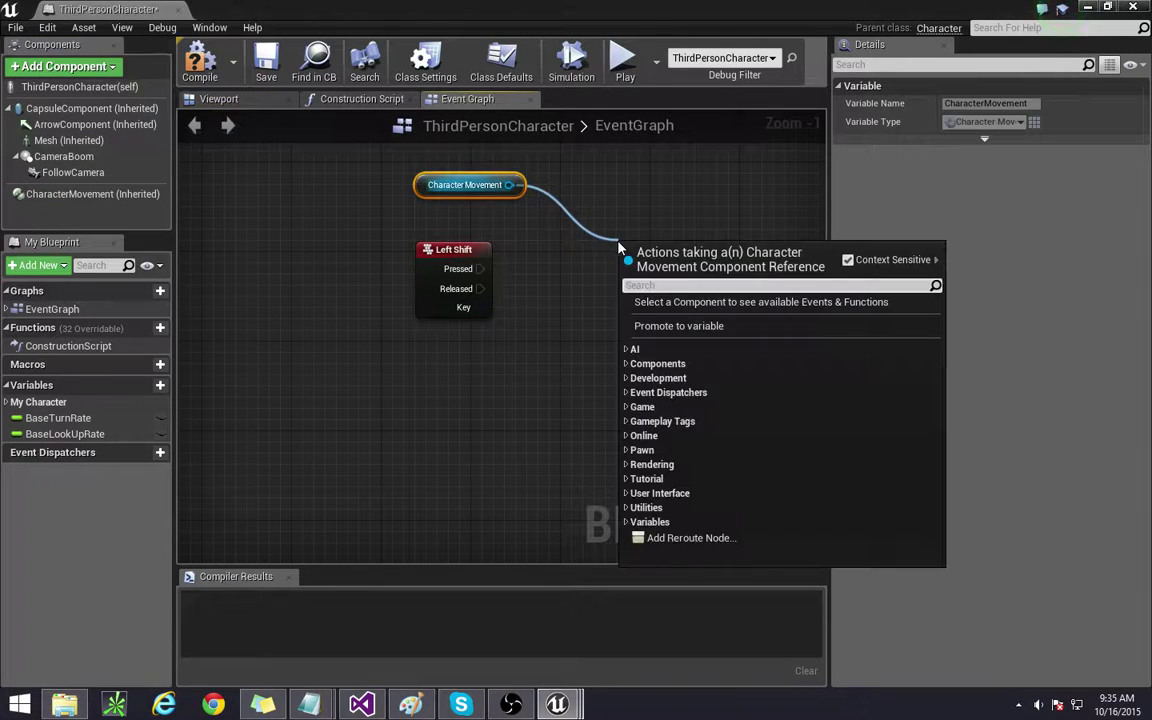
type("max walk")
key("Return")
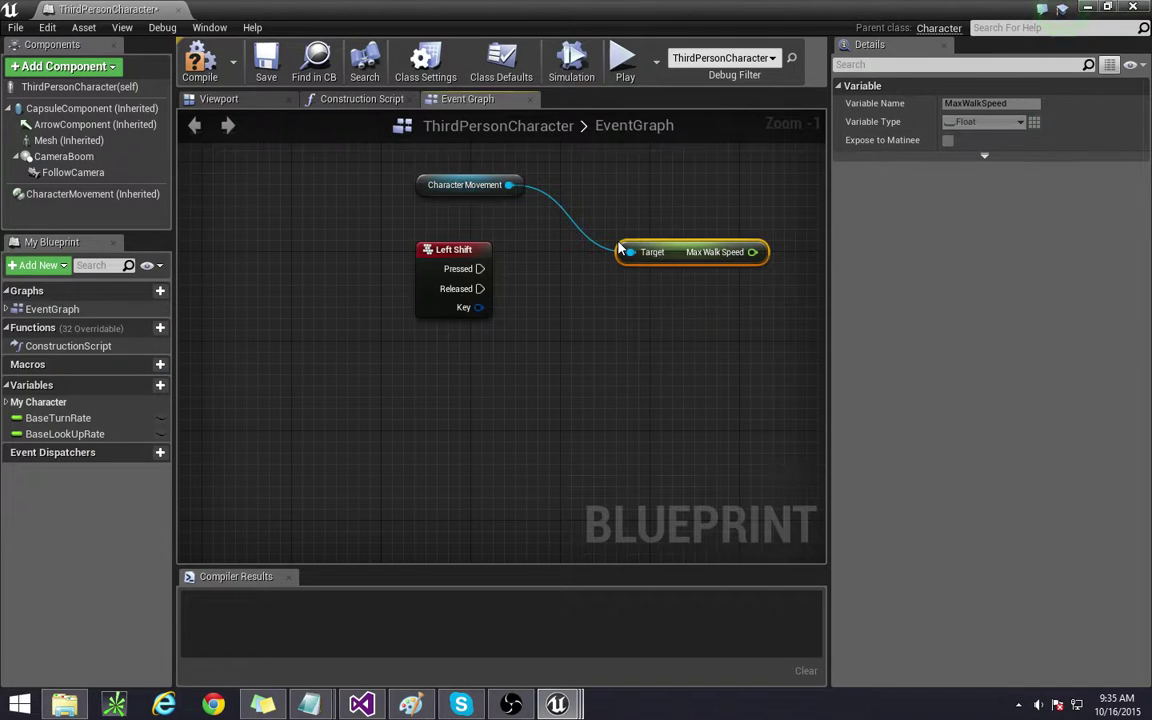
left_click_drag(715, 263, 592, 229)
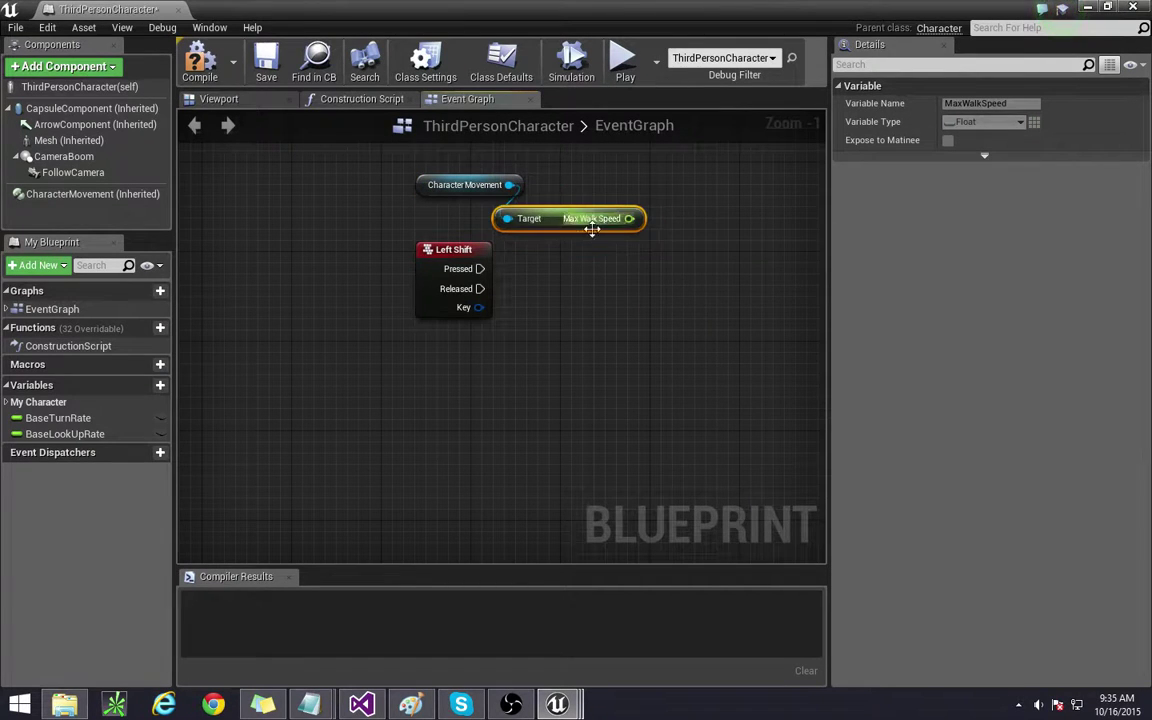
key("Delete")
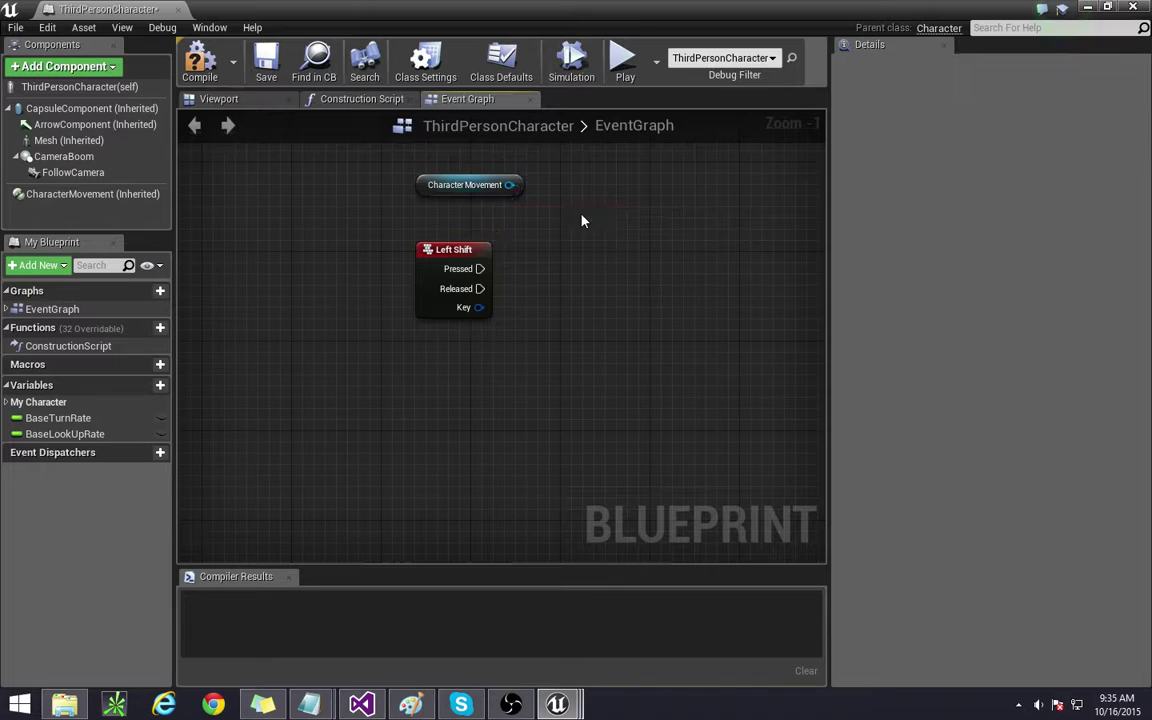
Step: Add a Set Max Walk Speed node targeting CharacterMovement, connect Left Shift's Pressed output to it, and set its value to 400
left_click_drag(510, 185, 573, 268)
type("awr")
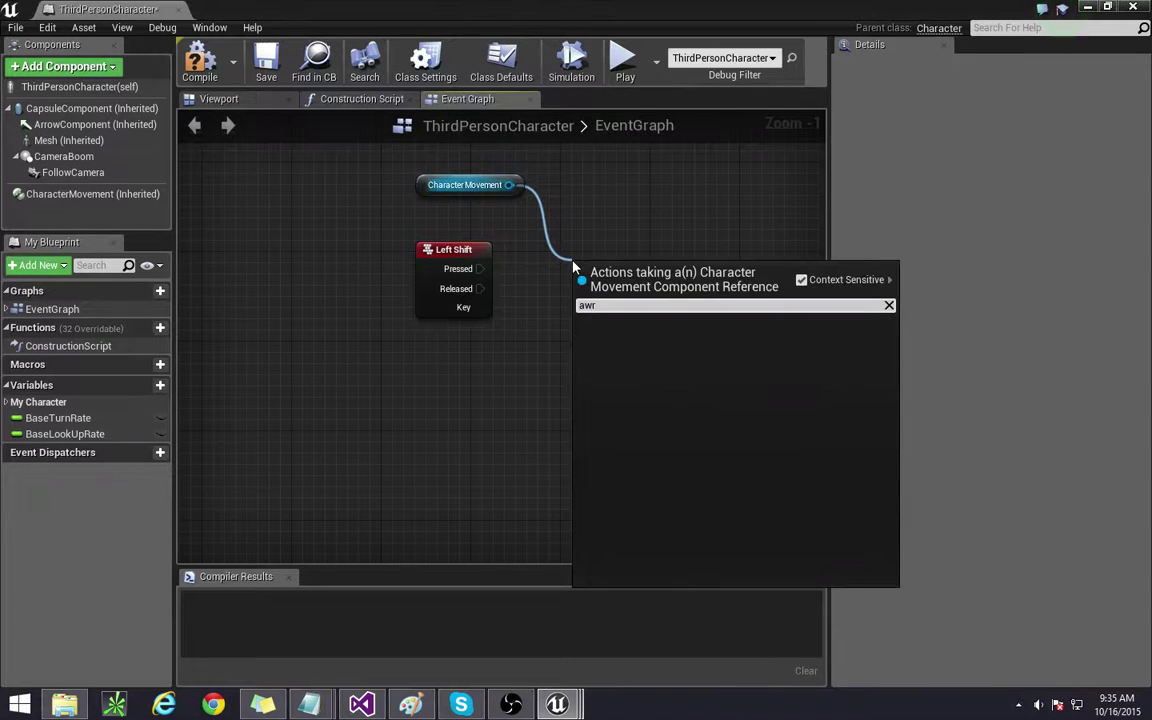
key("BackSpace")
key("BackSpace")
key("BackSpace")
type("set")
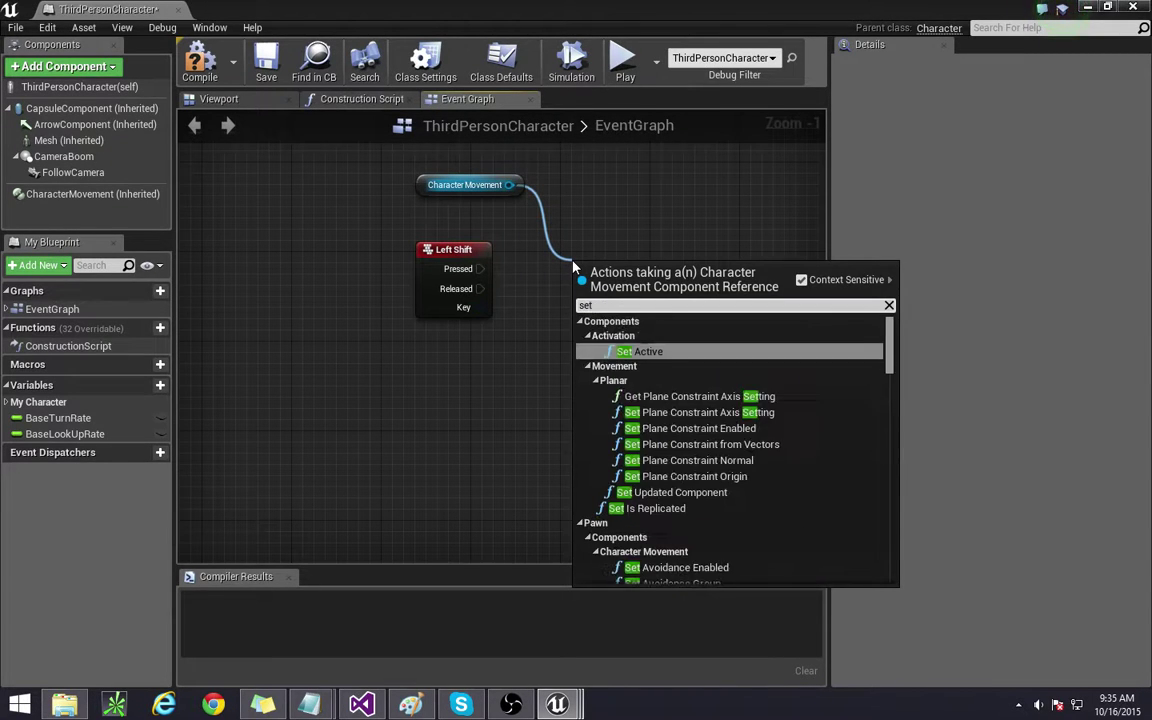
type(" max walk")
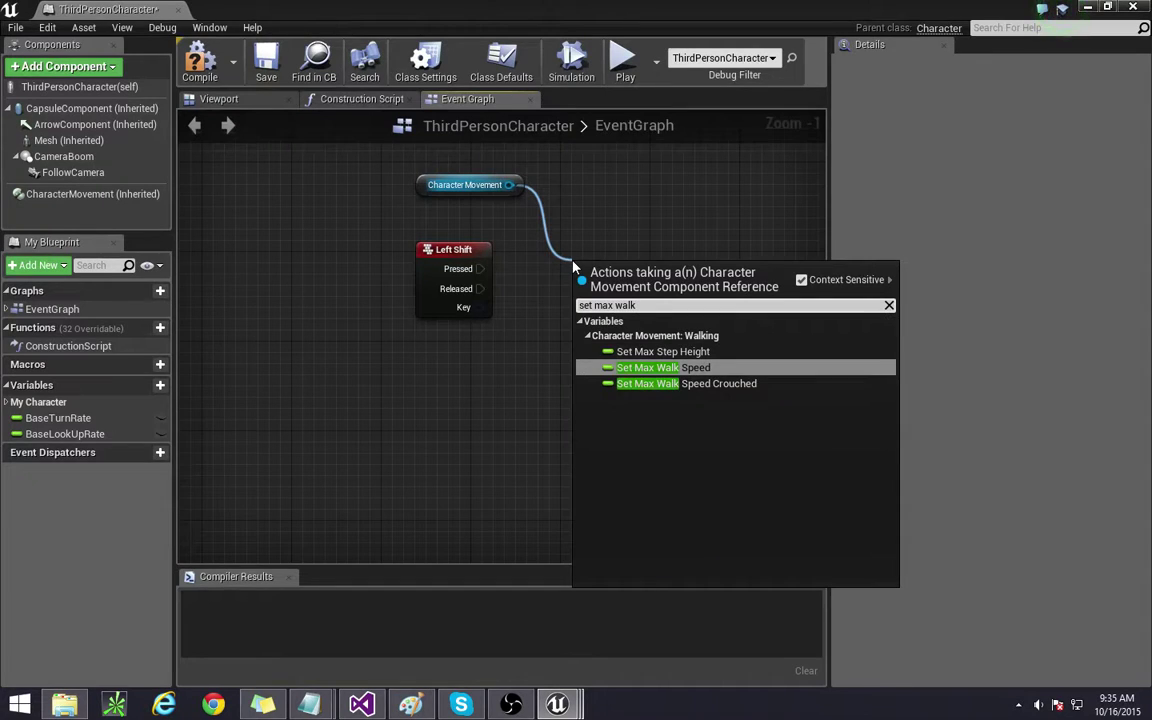
key("Return")
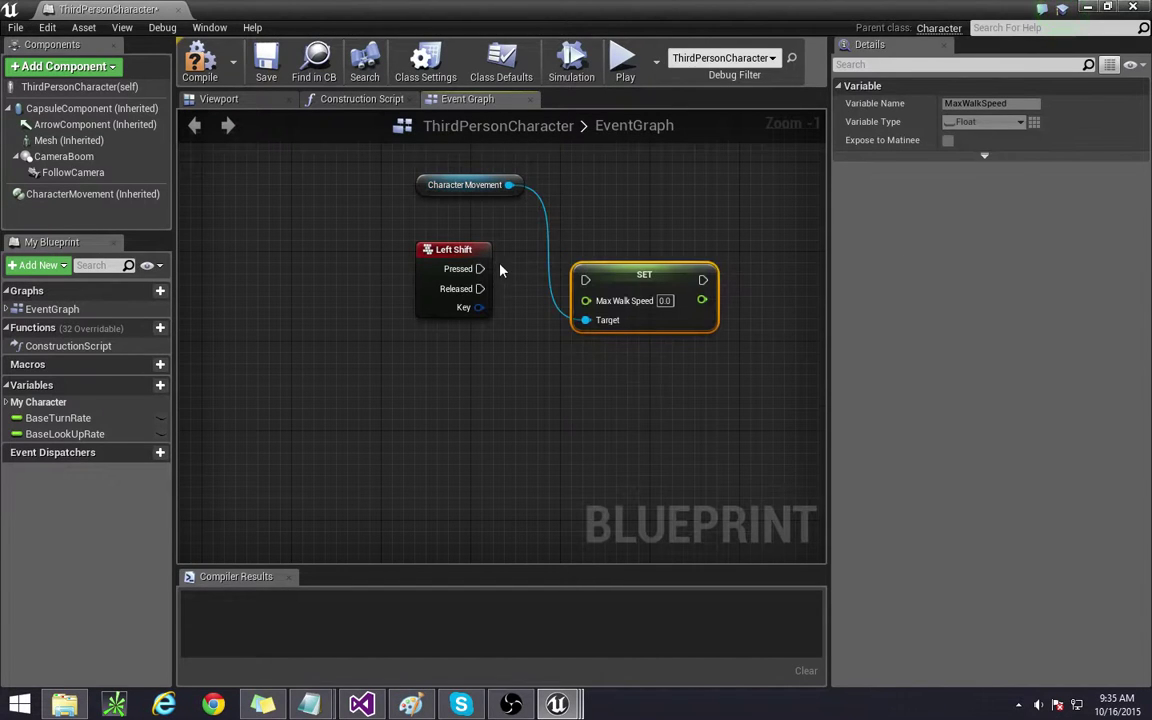
left_click_drag(480, 268, 638, 239)
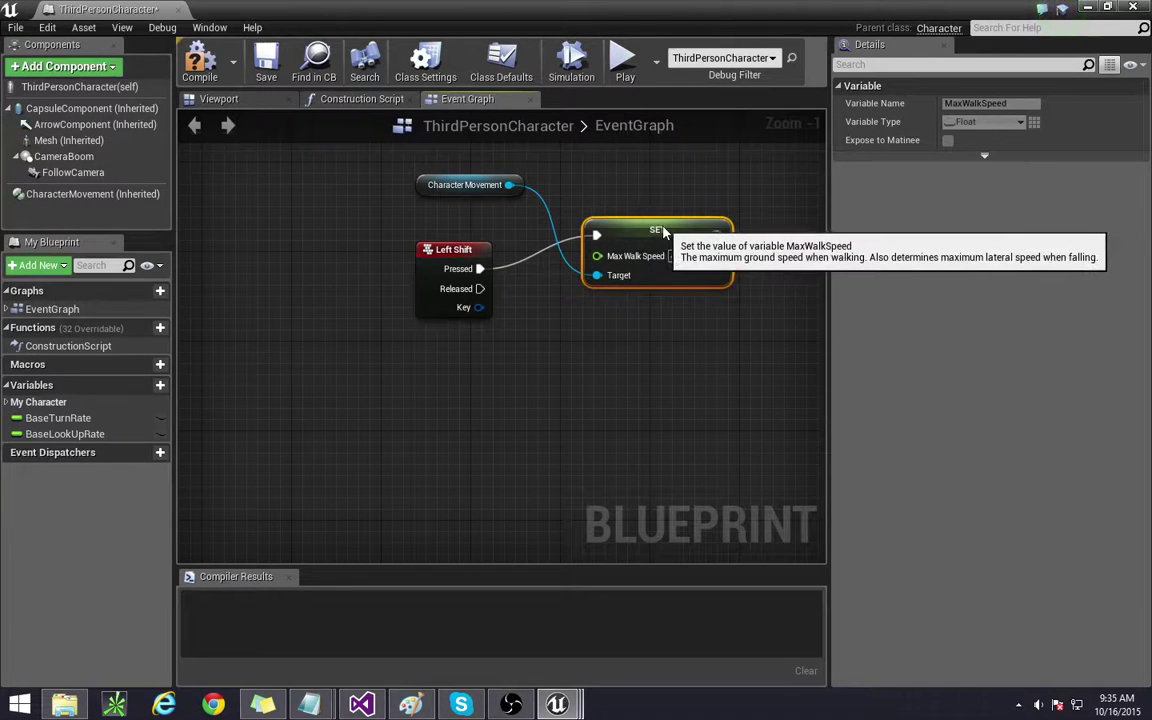
left_click_drag(662, 231, 684, 229)
Step: Duplicate the Set Max Walk Speed node below the original, connect Left Shift's Released output to the copy, and set its speed to 200
key("ctrl+c")
key("ctrl+v")
left_click_drag(774, 292, 606, 320)
left_click_drag(480, 288, 624, 325)
left_click(689, 345)
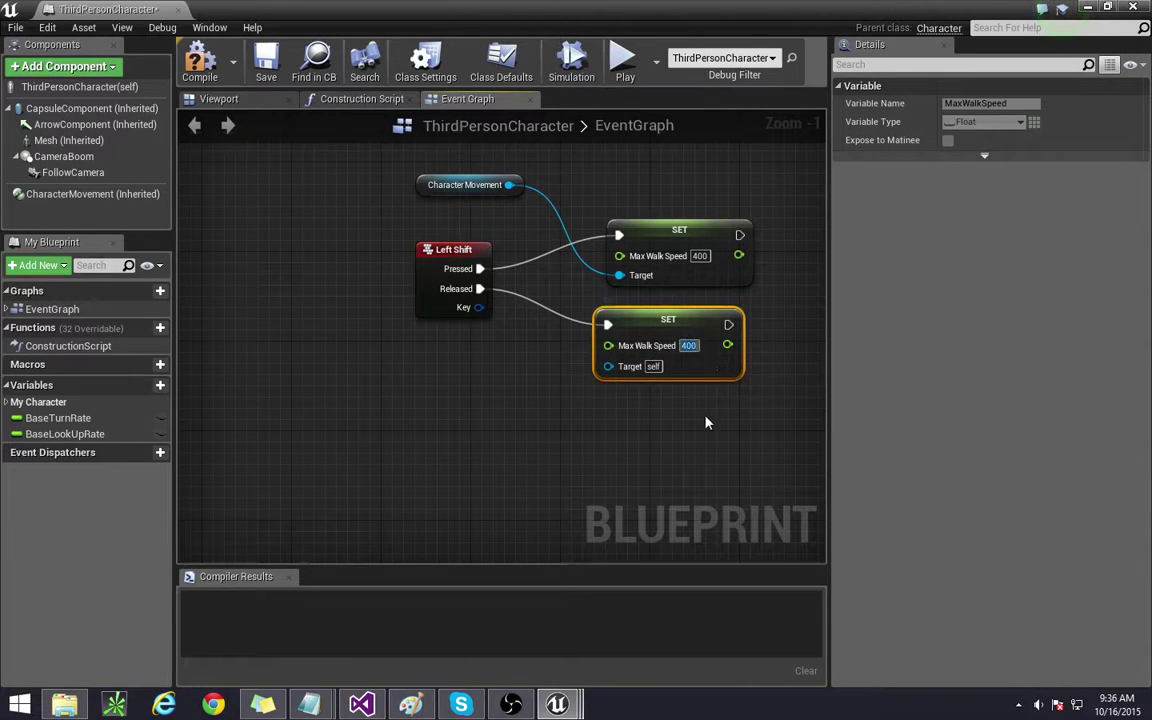
type("200")
key("Return")
right_click_drag(740, 458, 663, 470)
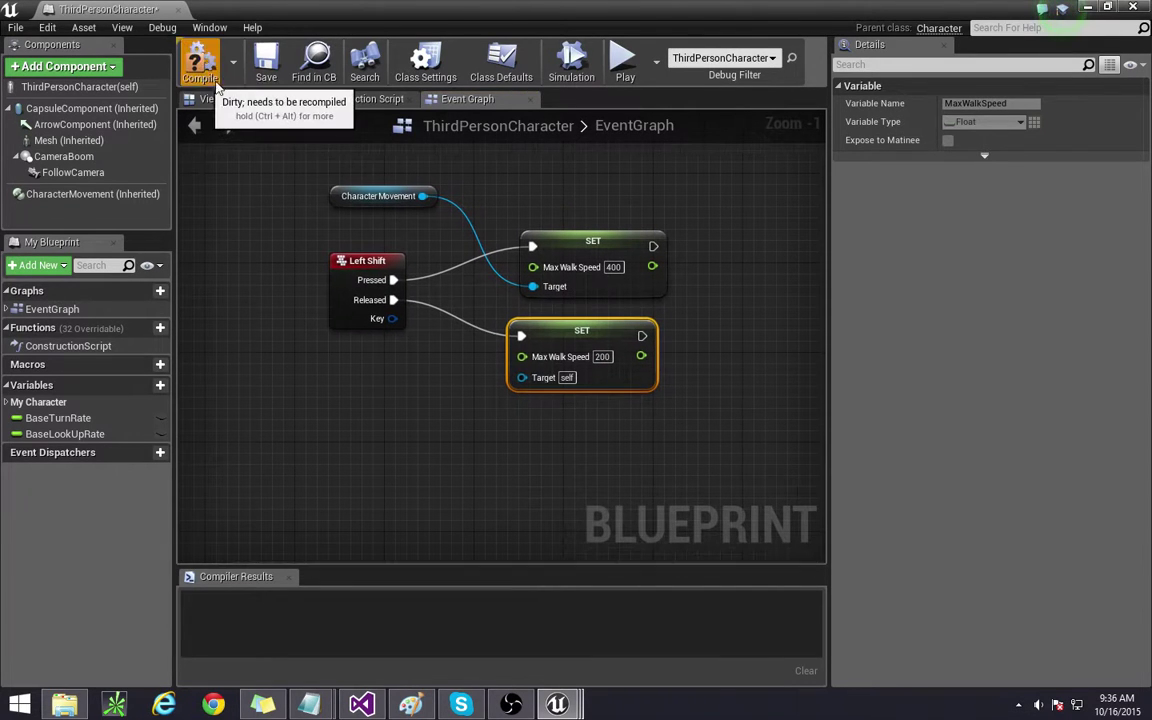
Step: Connect CharacterMovement to the Target of the 200-speed Set node, compile the ThirdPersonCharacter blueprint and close it
left_click(200, 62)
right_click_drag(360, 415, 414, 455)
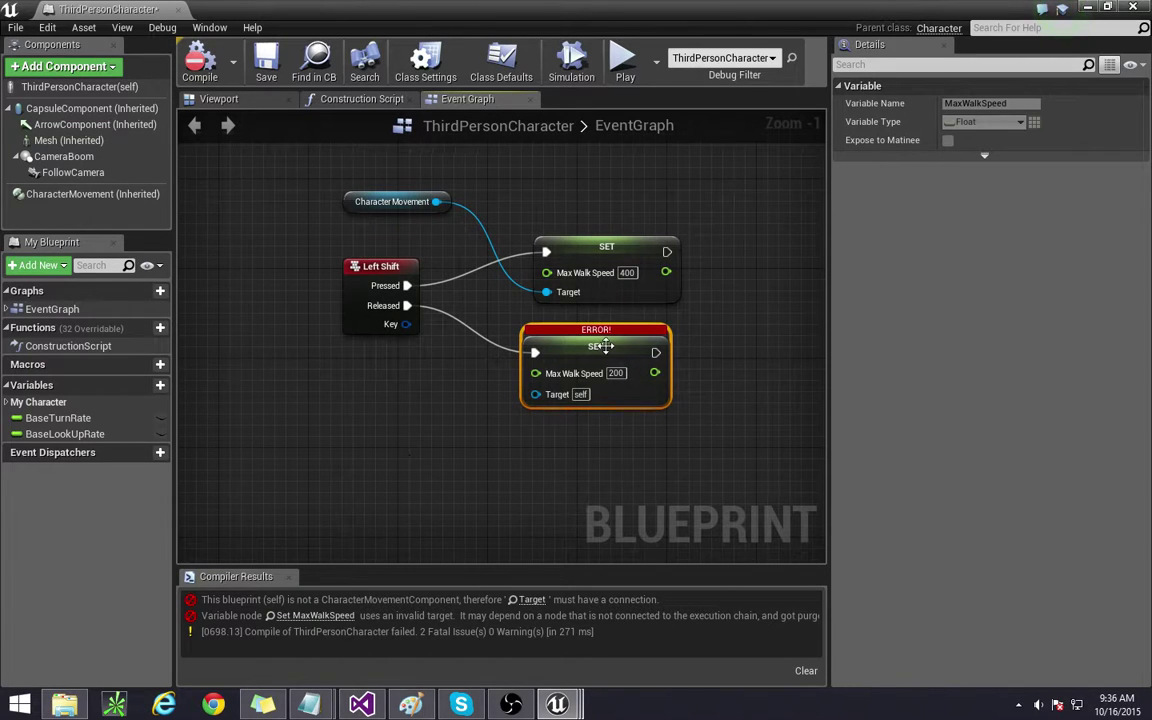
left_click_drag(605, 346, 632, 351)
left_click_drag(560, 395, 436, 202)
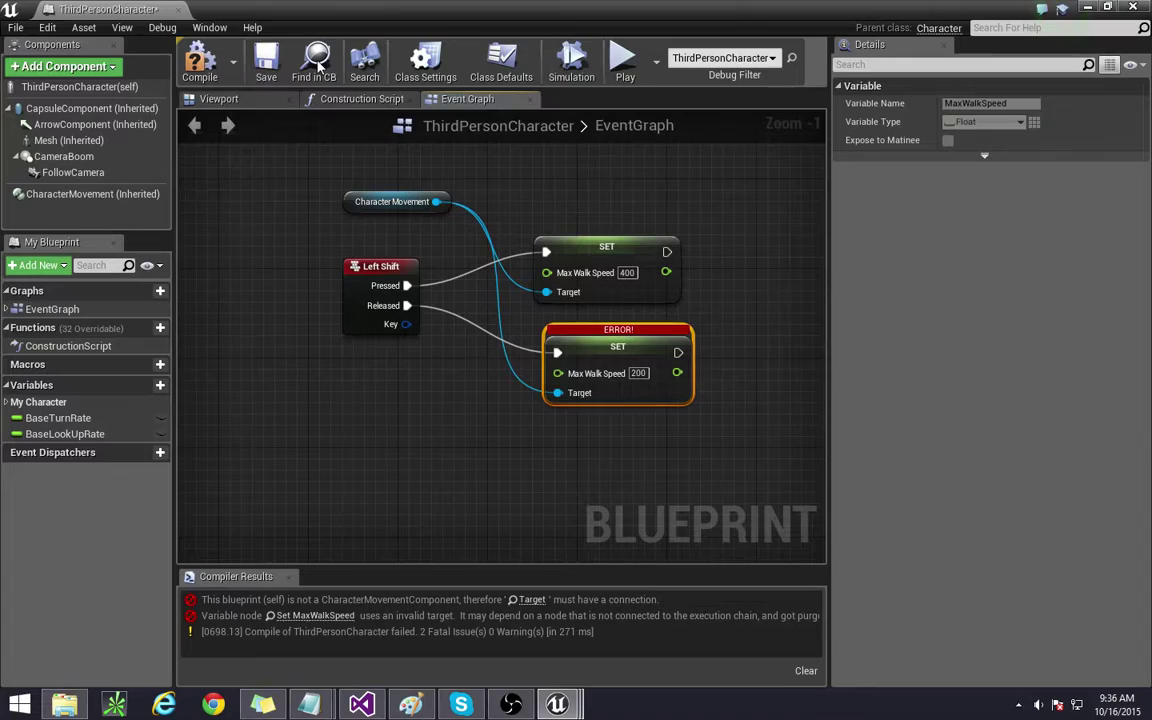
left_click(200, 62)
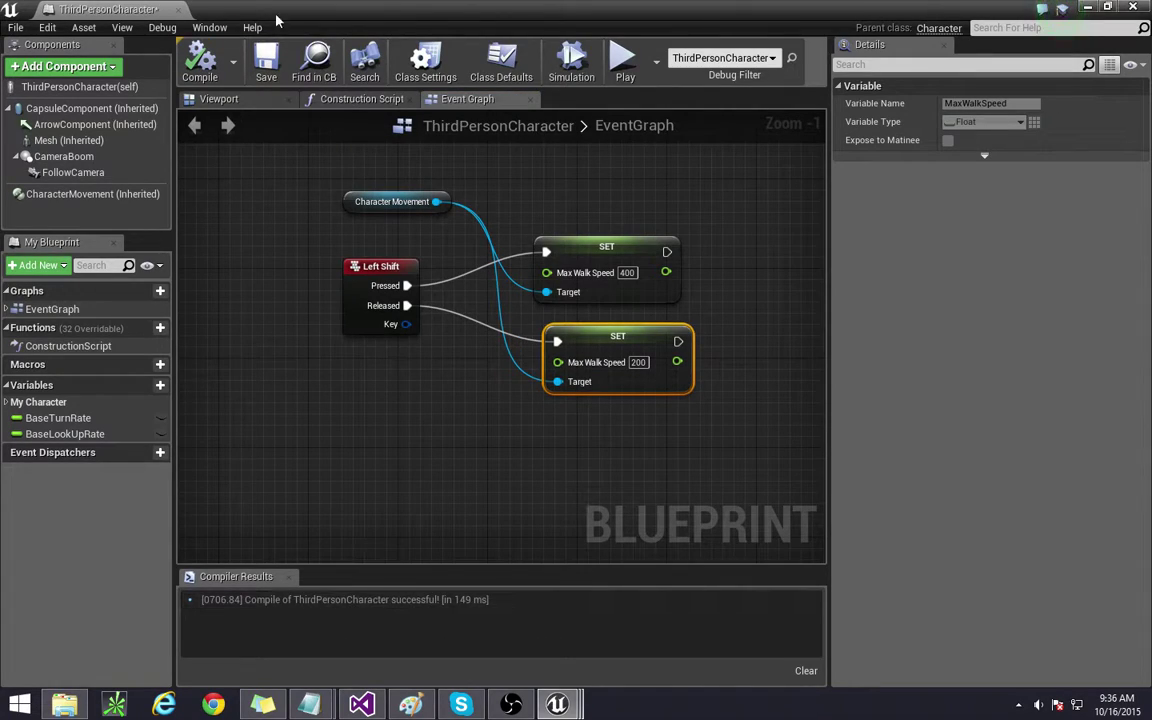
left_click(179, 9)
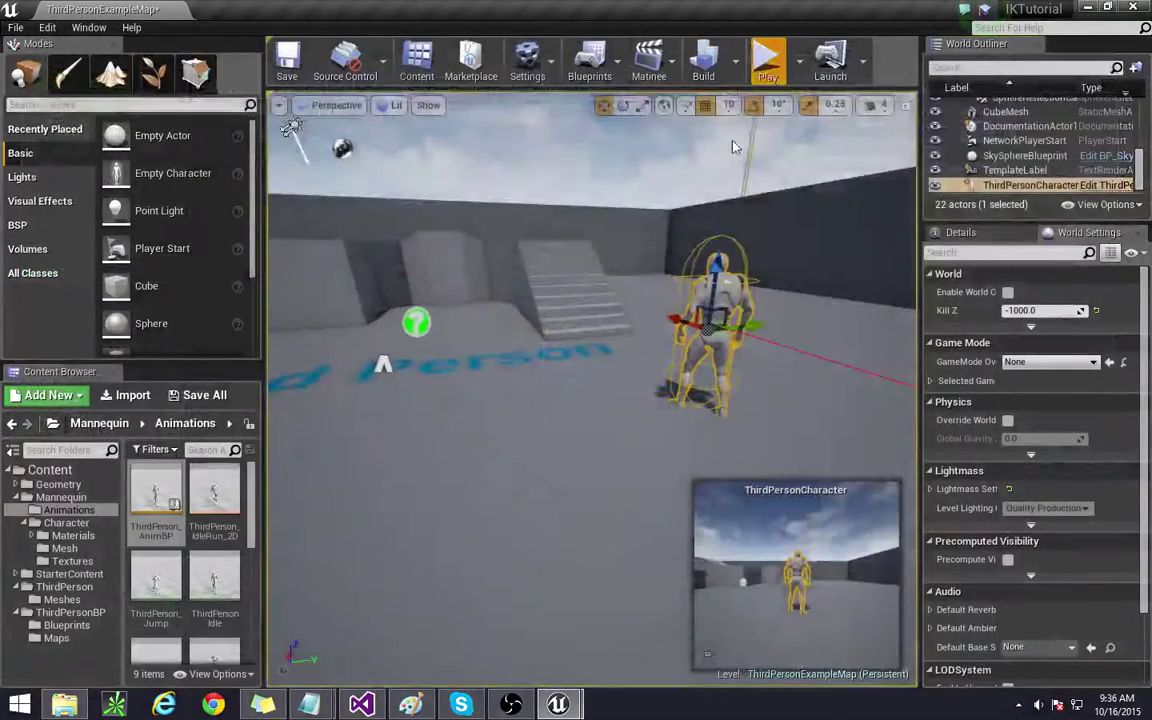
Step: Play-test the character's movement with the Left Shift speed change in the level, and stop the session
left_click(767, 60)
key("a")
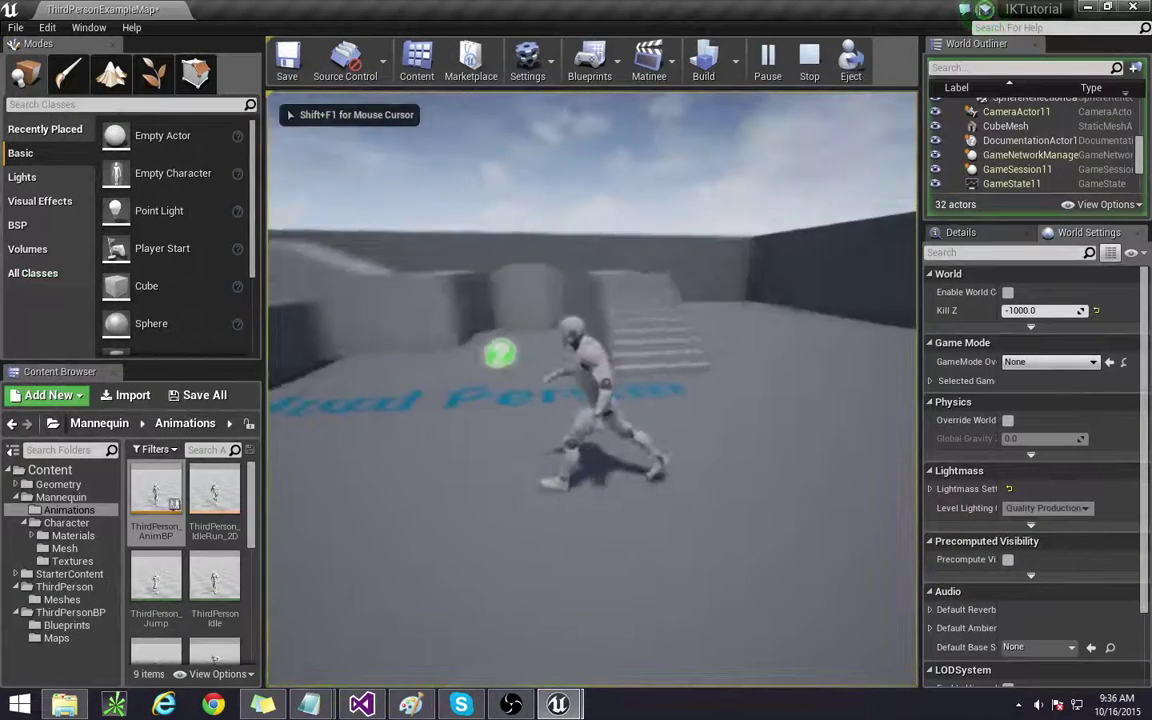
key("a")
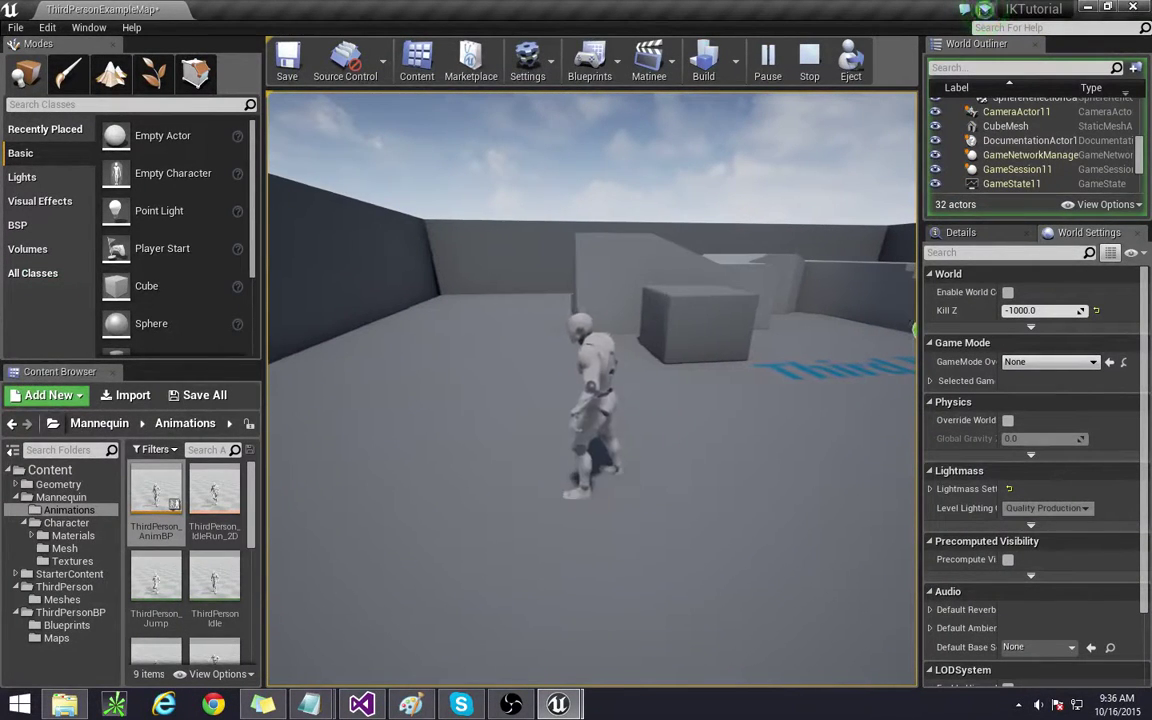
key("d")
key("Escape")
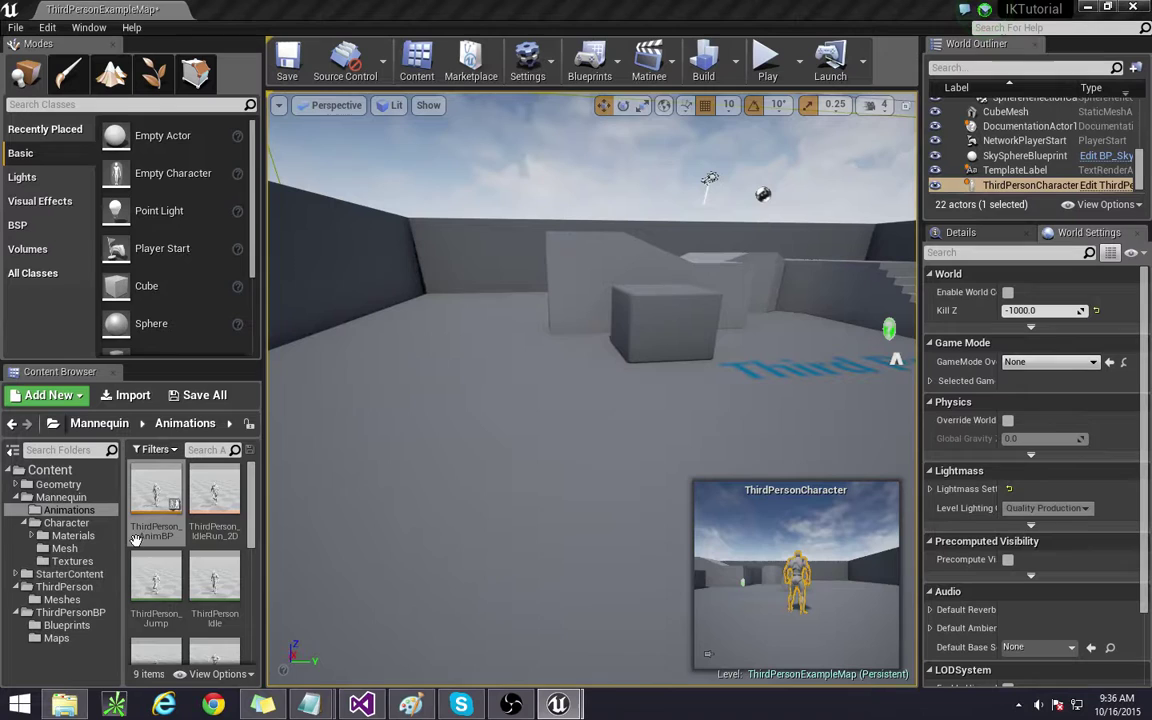
Step: Open the ThirdPerson_AnimBP animation blueprint and bring up its ThirdPerson_IdleRun_2D blend space for editing
mouse_move(140, 486)
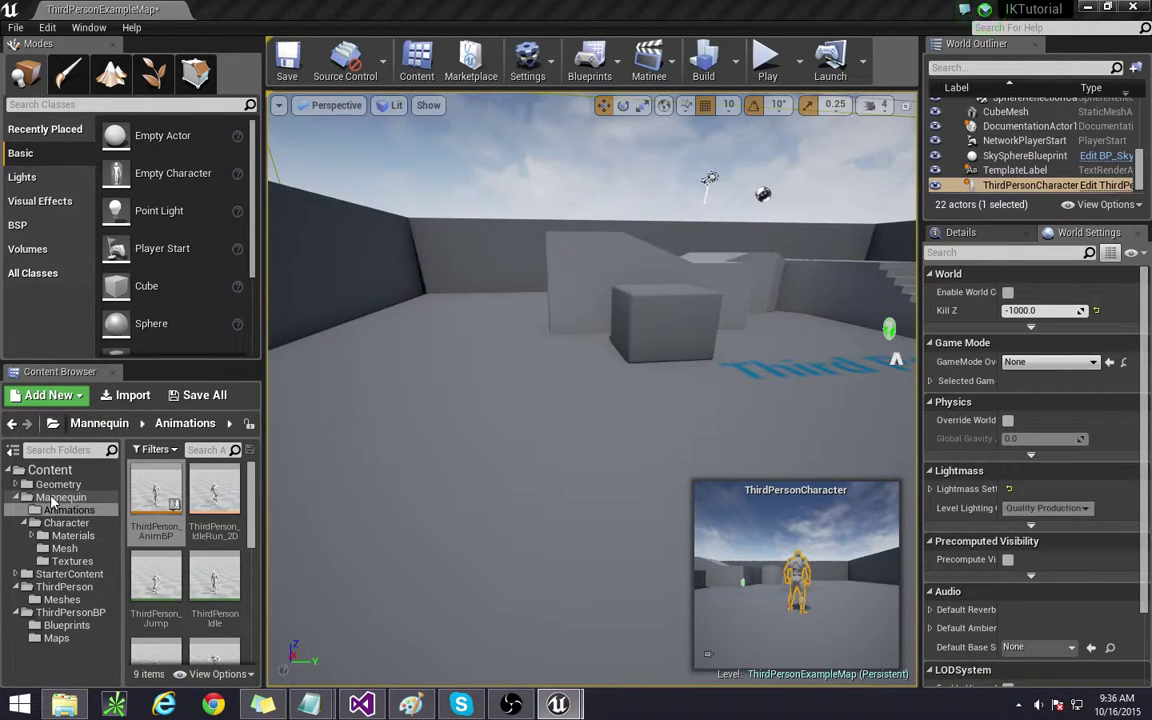
double_click(157, 505)
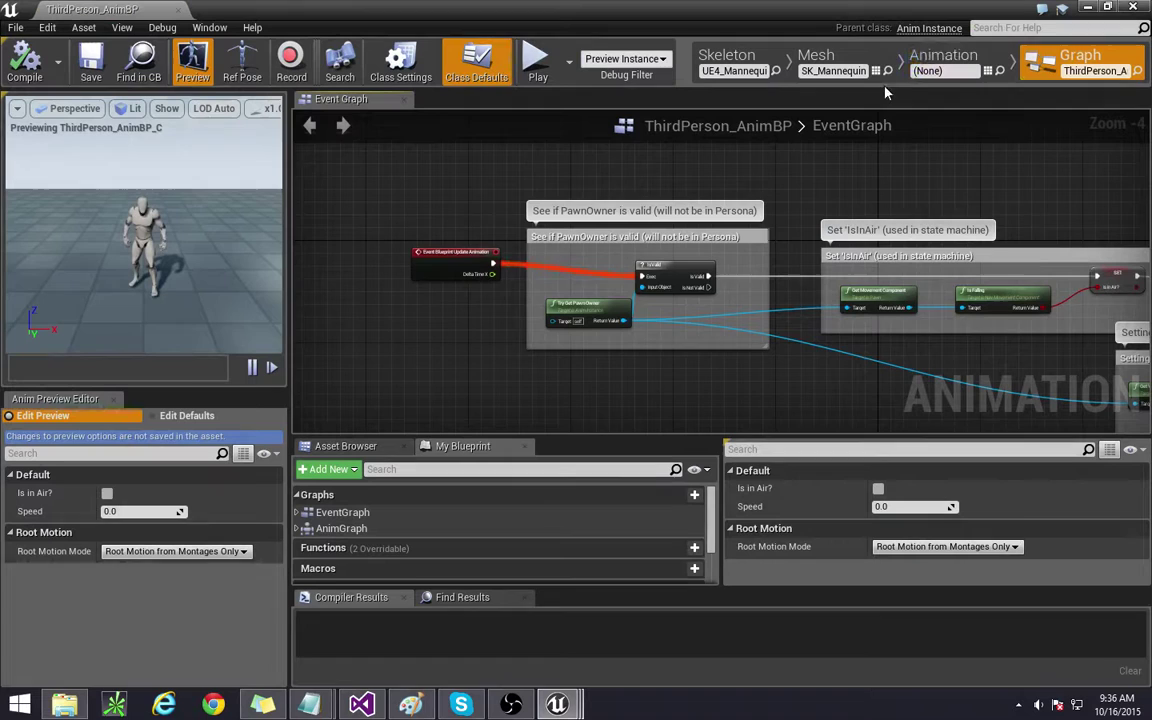
left_click(960, 62)
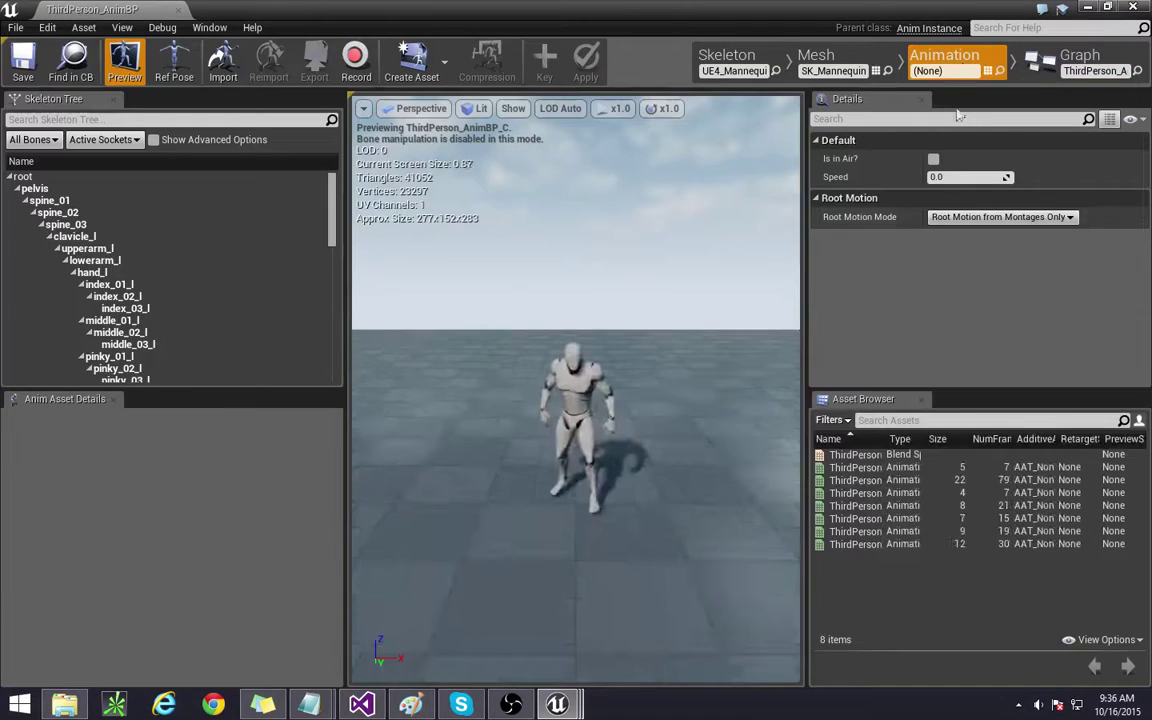
left_click(895, 455)
double_click(895, 455)
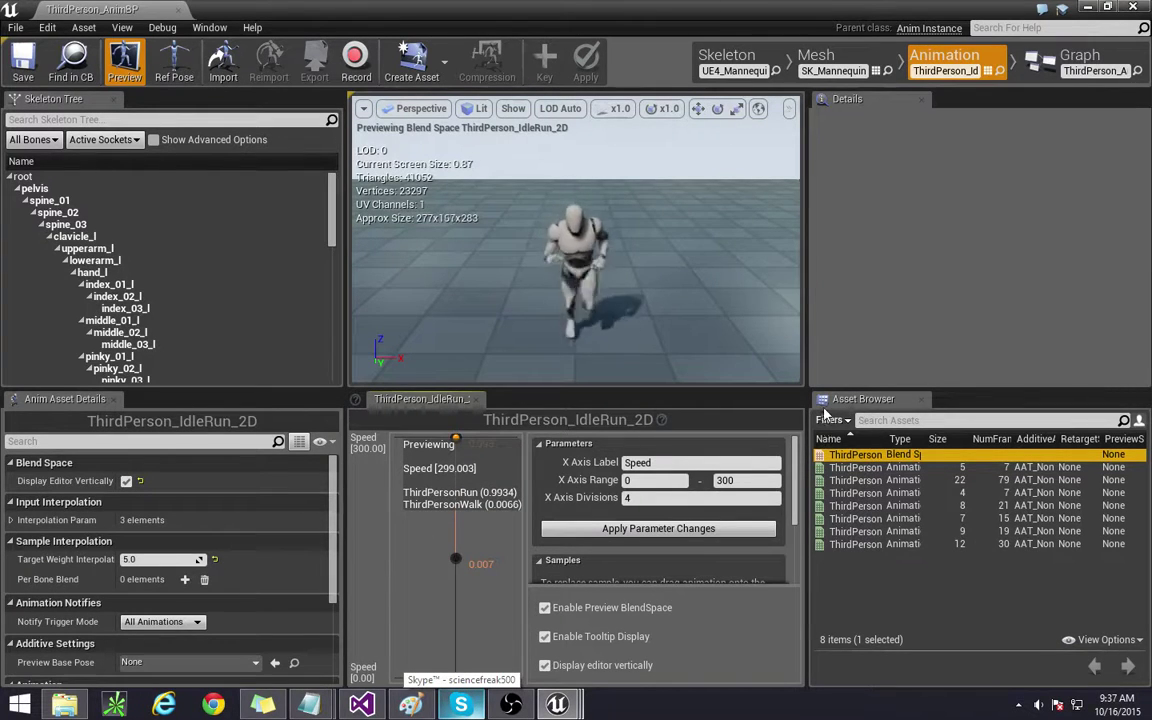
Step: Set the upper limit of the blend space's Speed axis range to 500 and apply the parameter change
type("5")
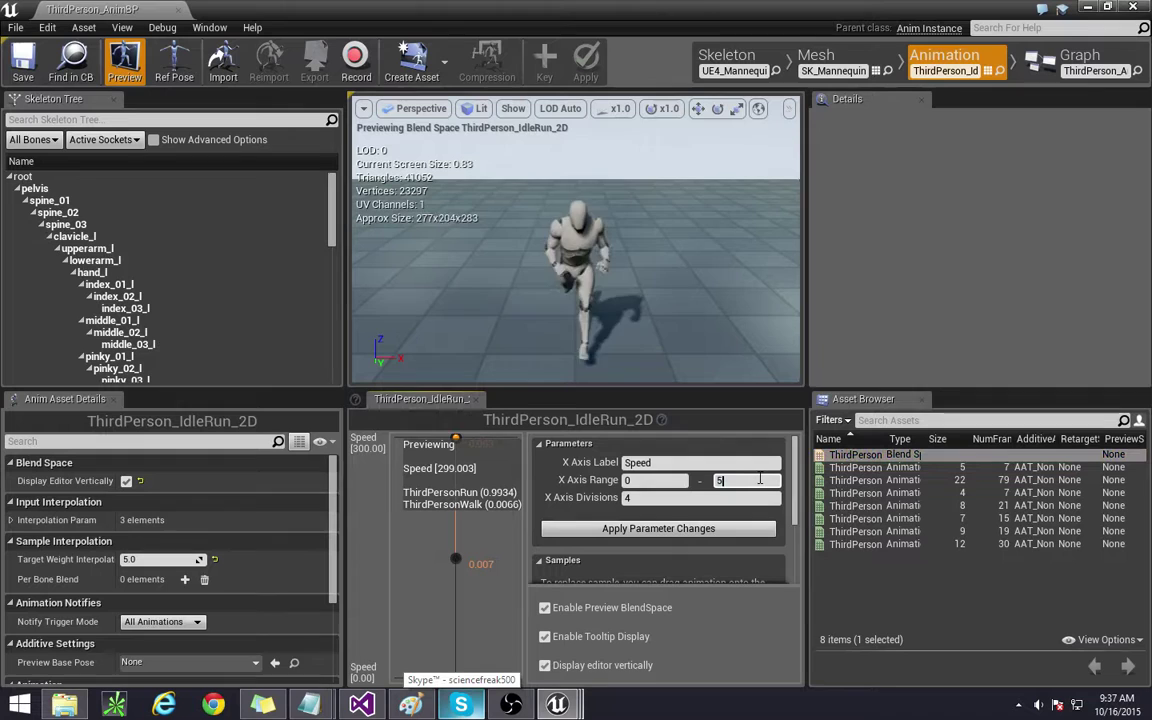
left_click(650, 539)
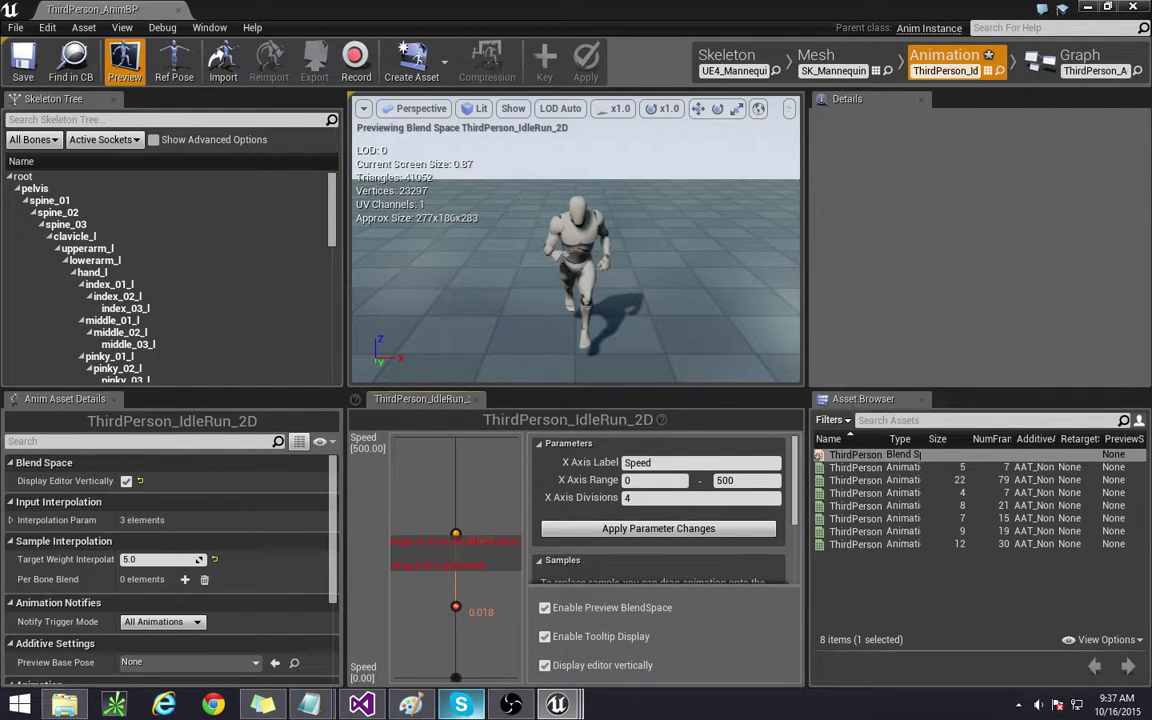
Step: Set the blend space's walk sample to a Speed of 200 and its run sample to a Speed of 500
right_click(455, 607)
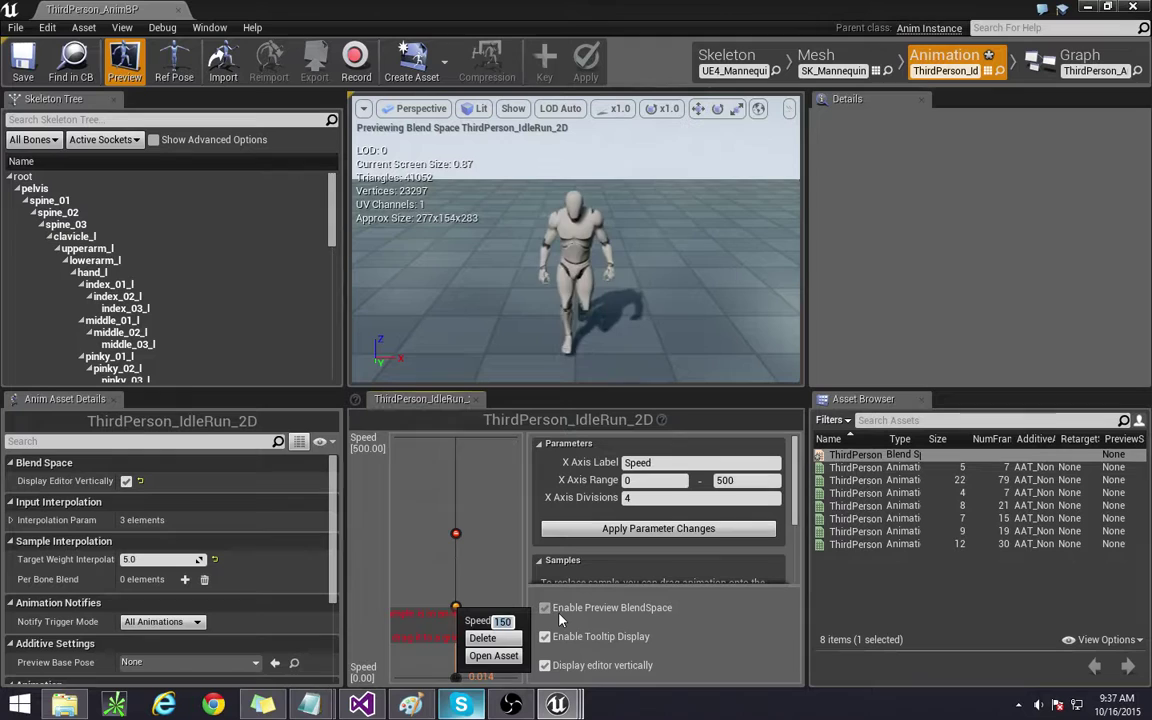
type("200")
key("Return")
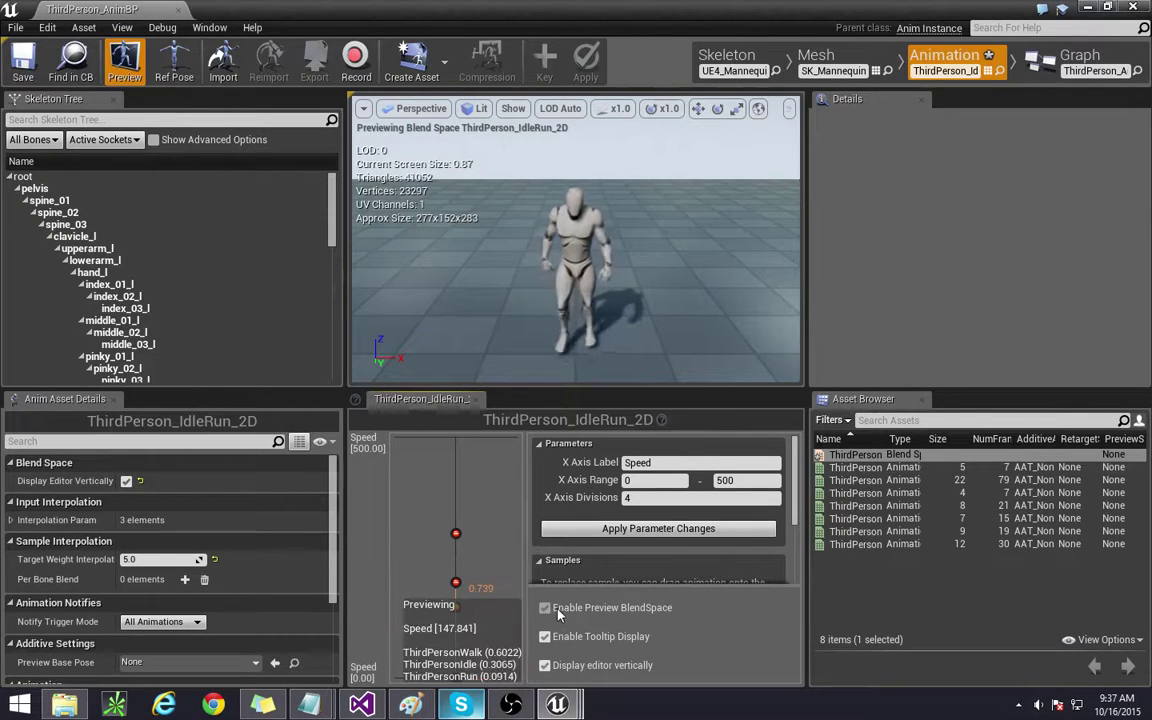
right_click(456, 535)
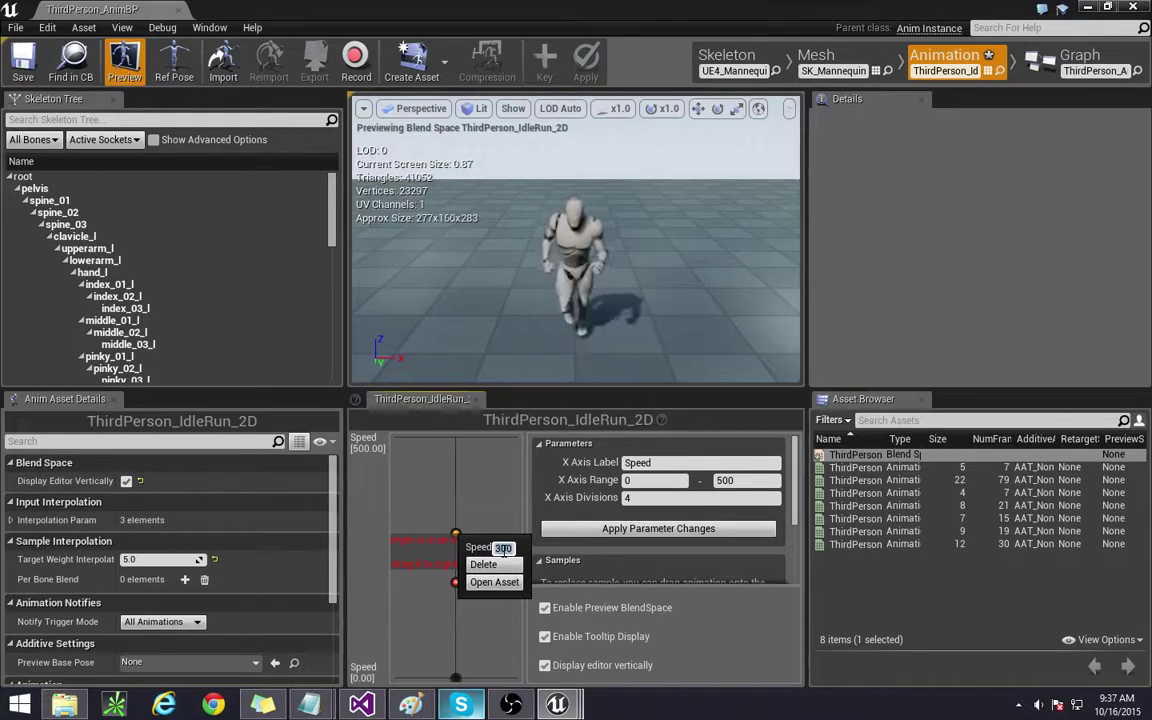
type("500")
key("Return")
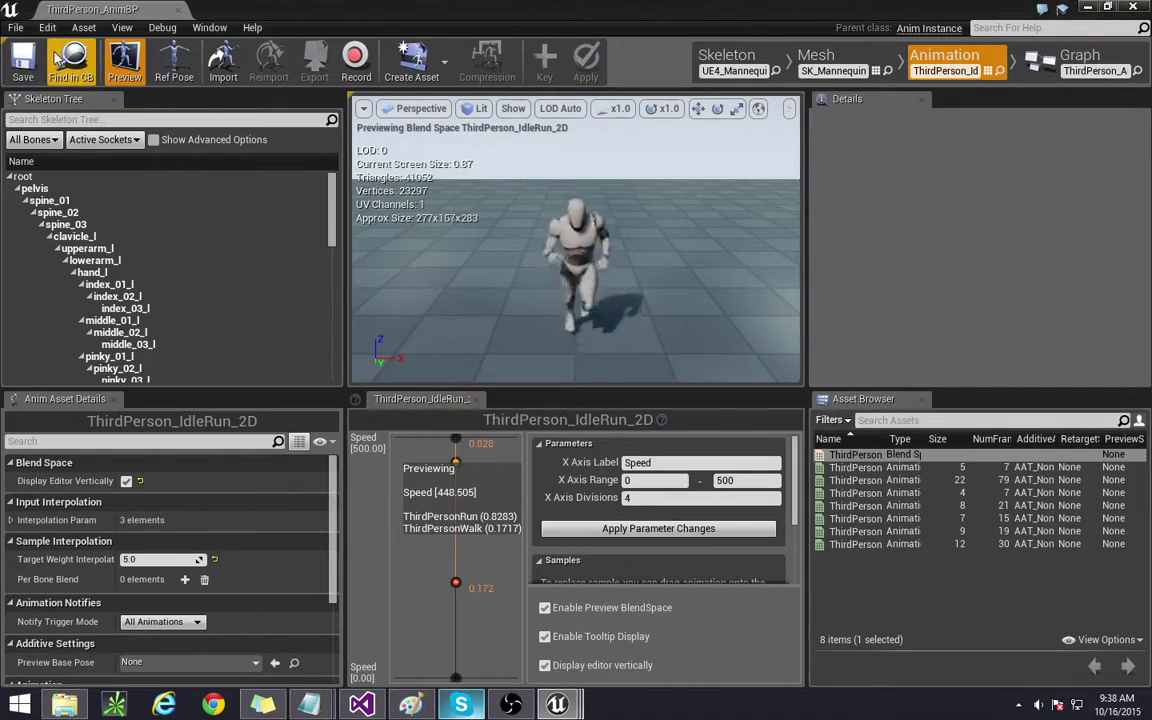
Step: Close the blend space editor, play-test the character's walking and running animations in the level, and stop the session
left_click(180, 10)
left_click(767, 58)
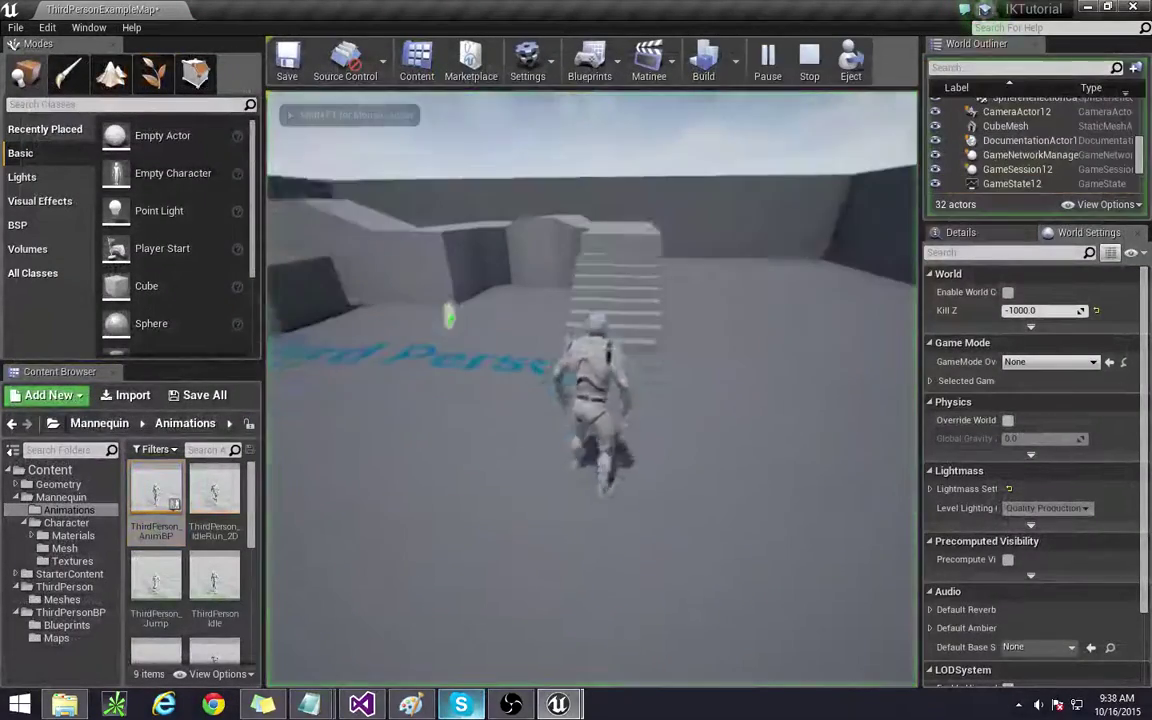
key("a")
key("w")
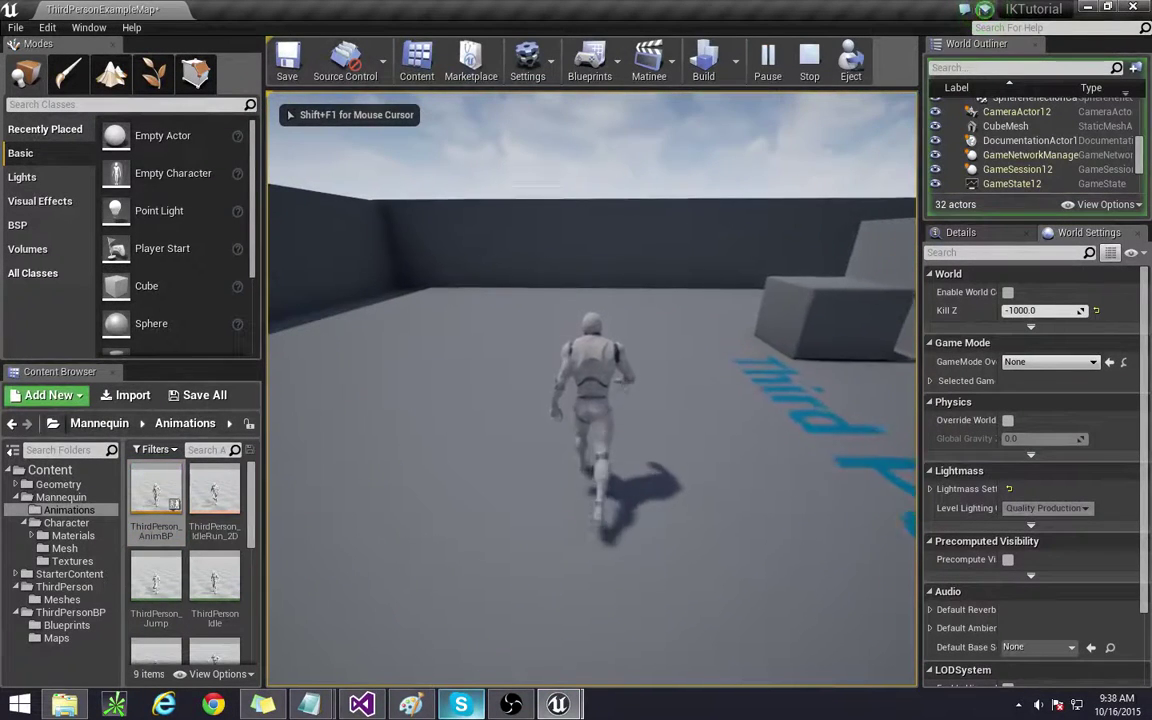
key("a")
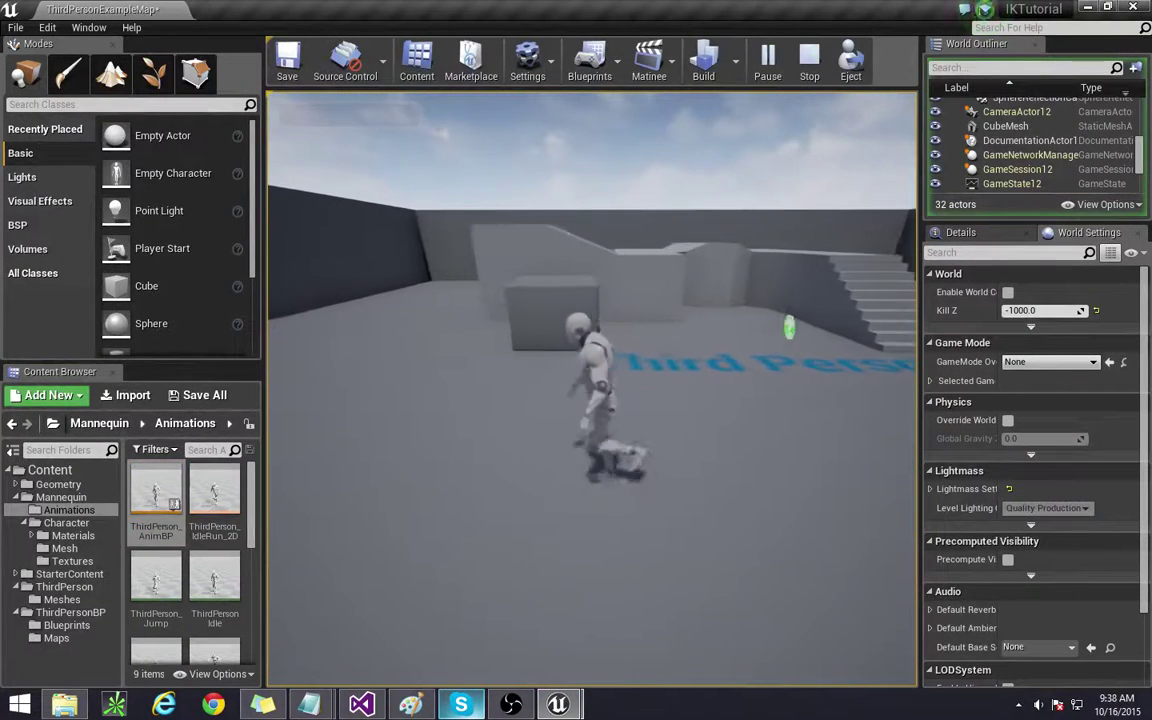
key("d")
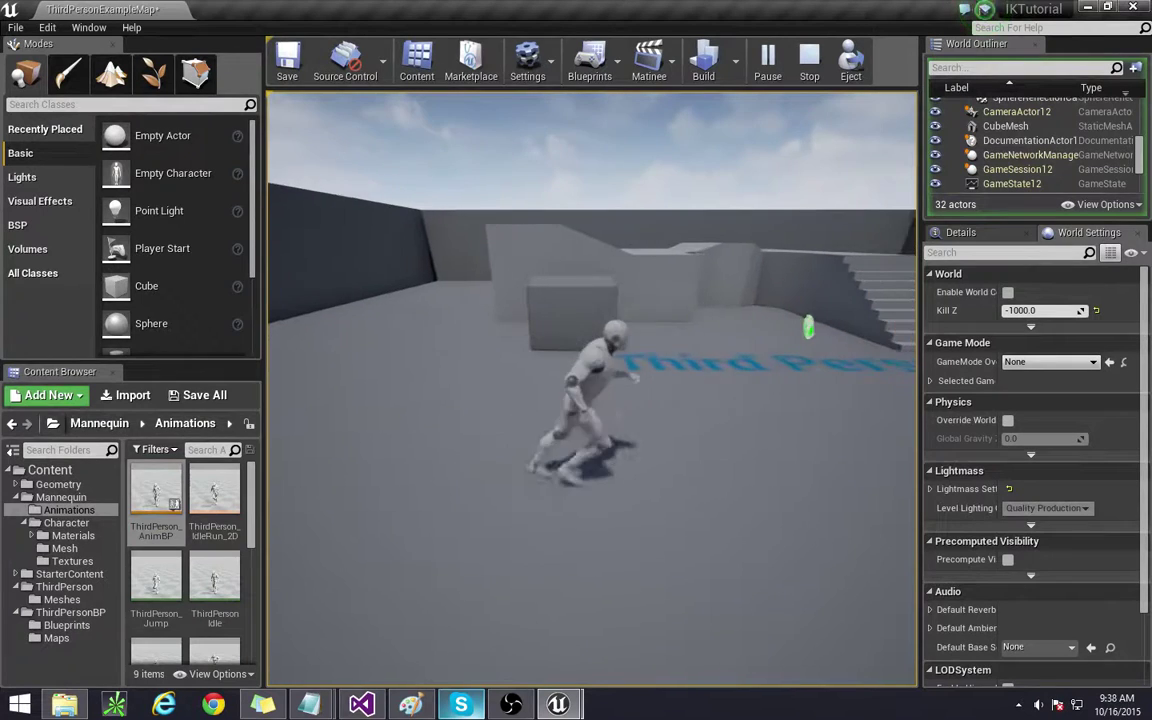
key("w")
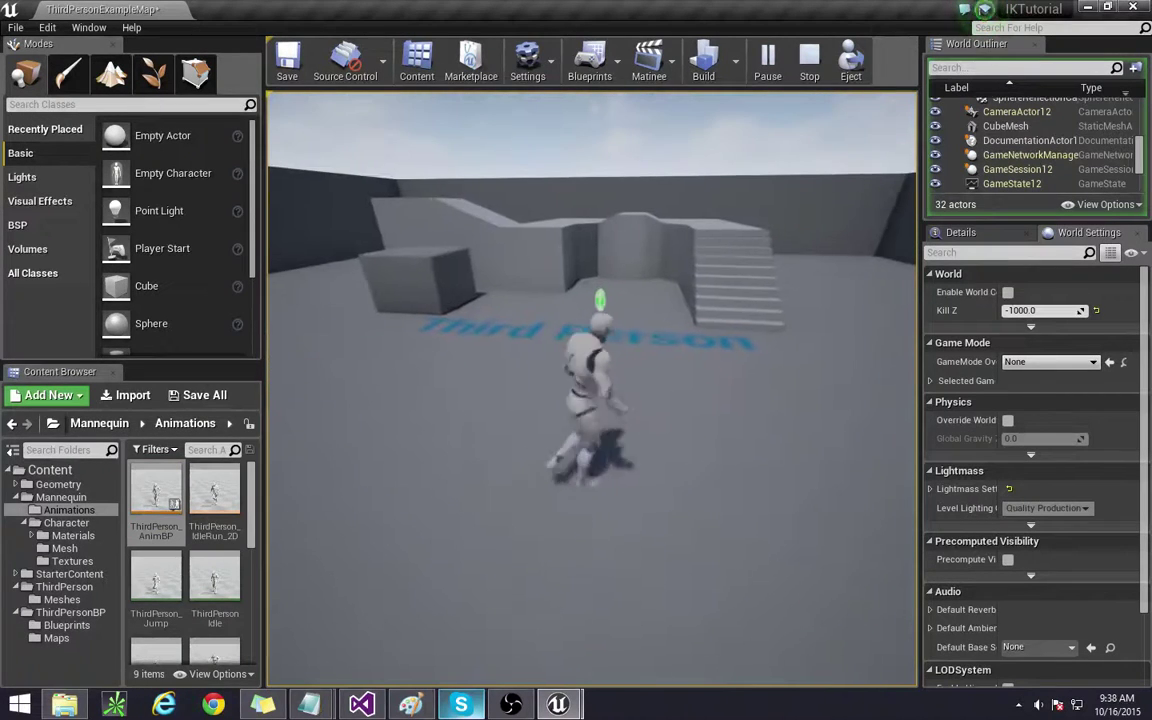
key("w")
key("Escape")
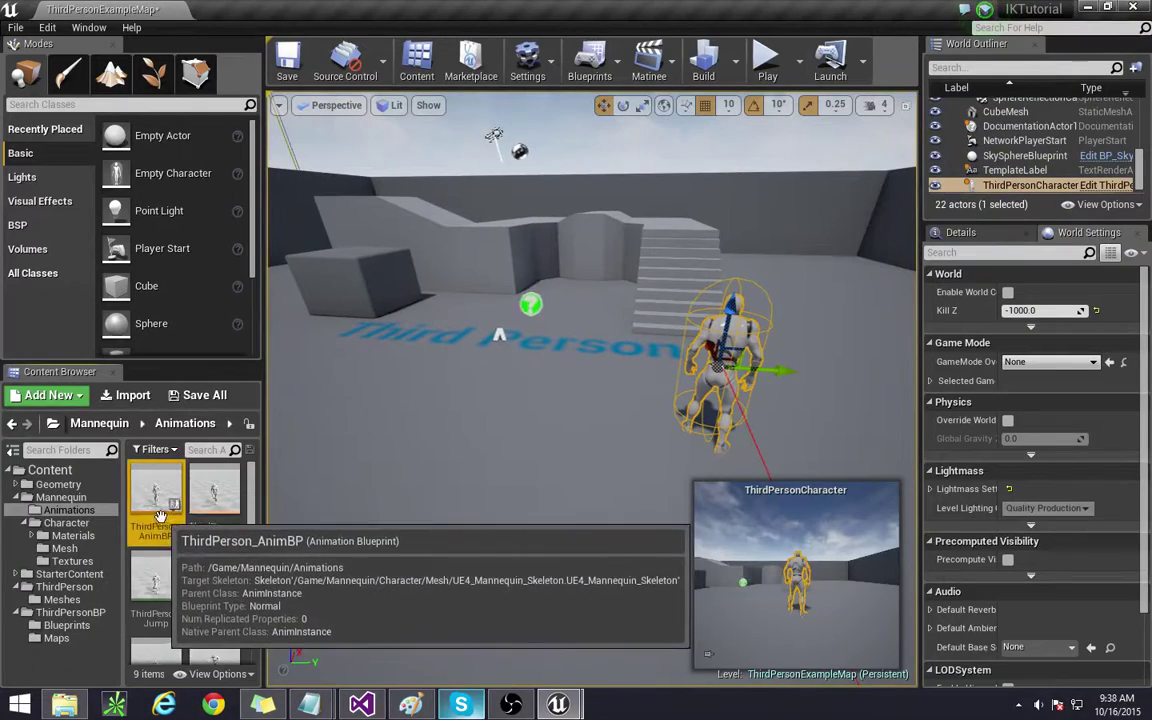
Step: Open the skeleton of ThirdPerson_AnimBP and select the foot_r bone, bringing the mannequin's legs into close view
double_click(155, 490)
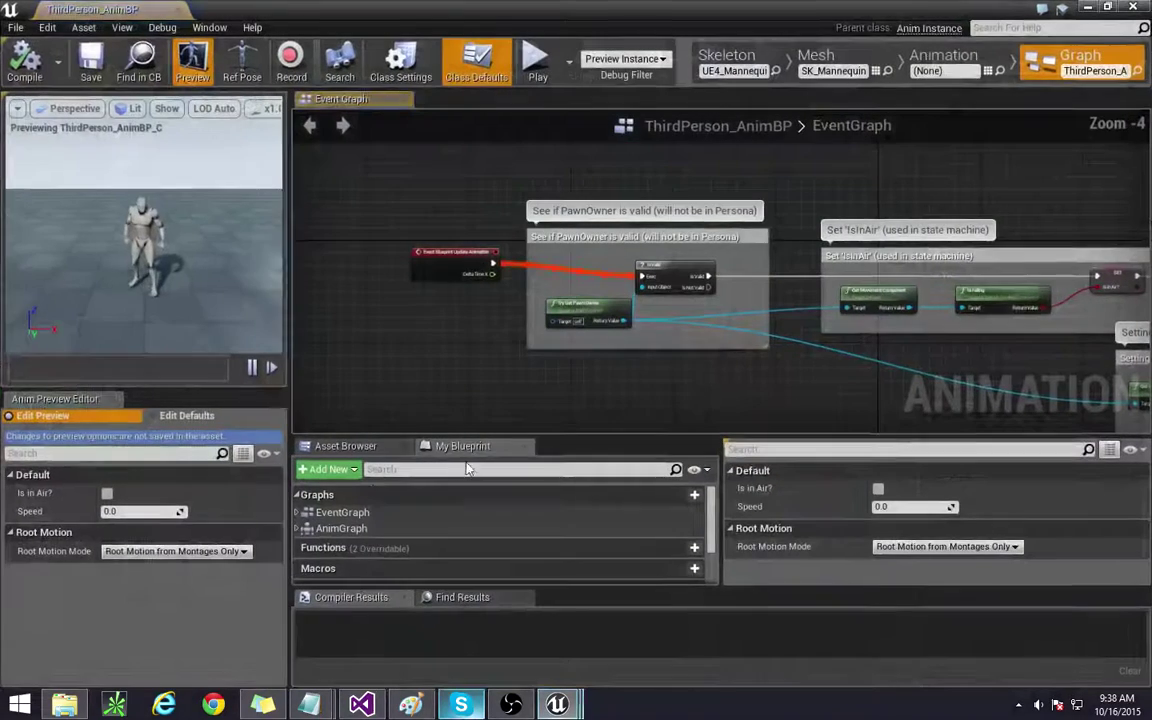
left_click(730, 62)
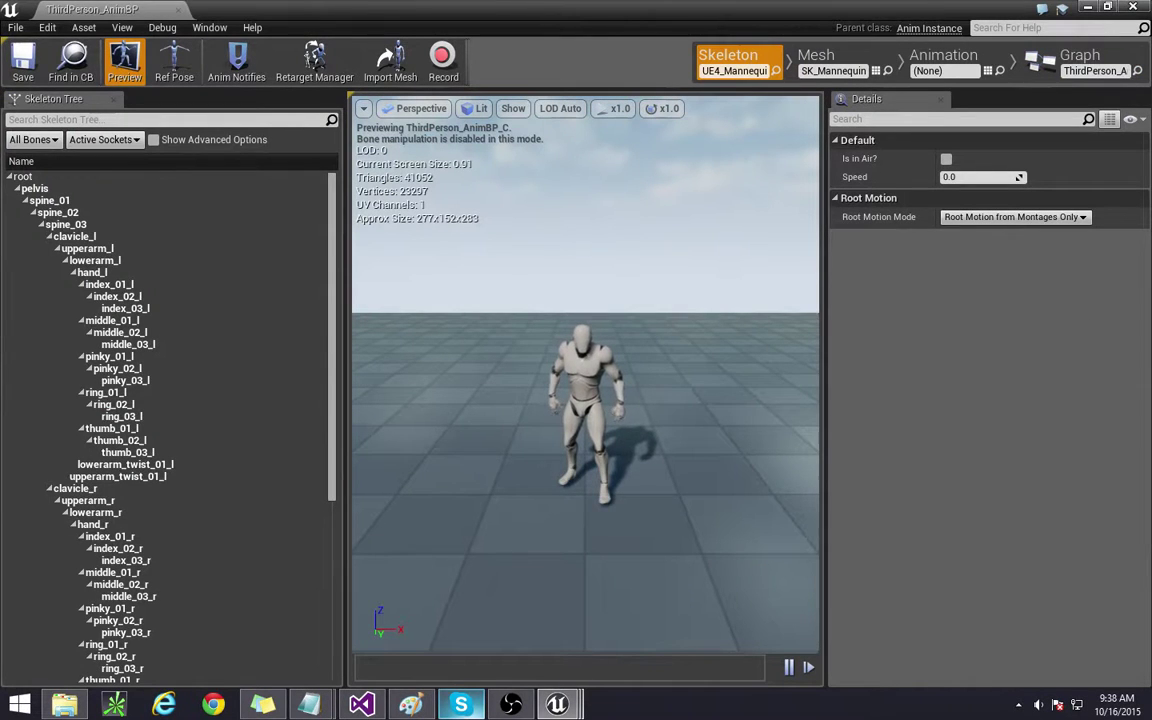
left_click(247, 286)
left_click_drag(331, 290, 147, 596)
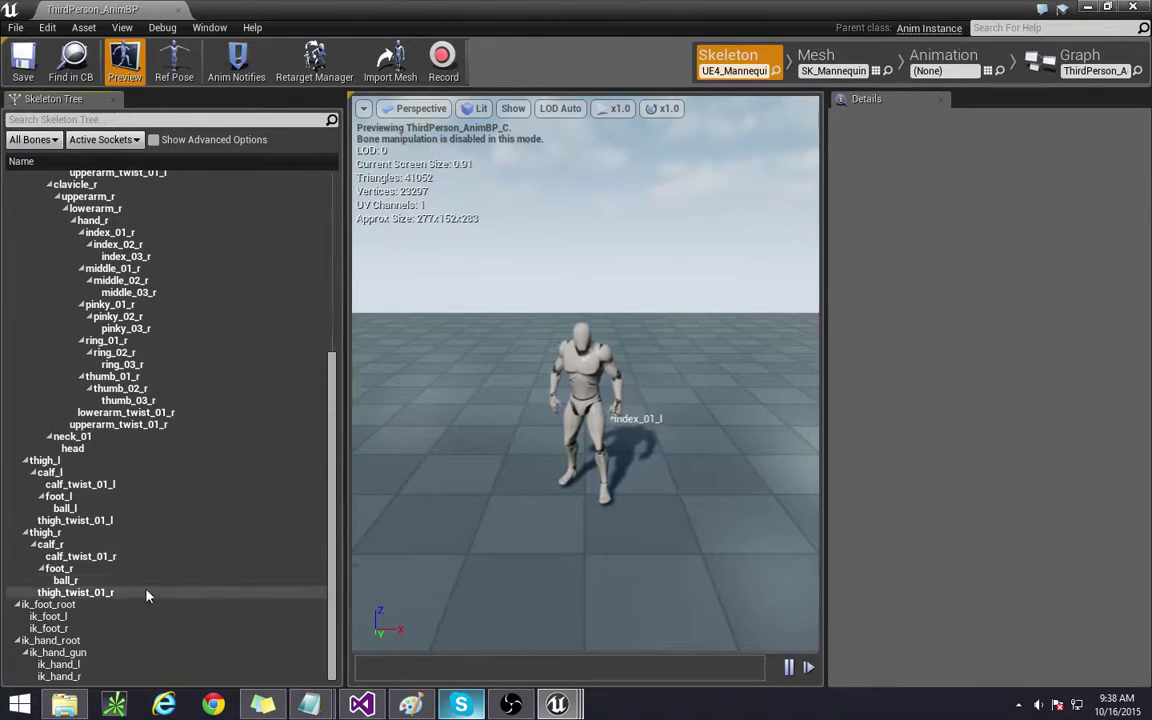
left_click(62, 569)
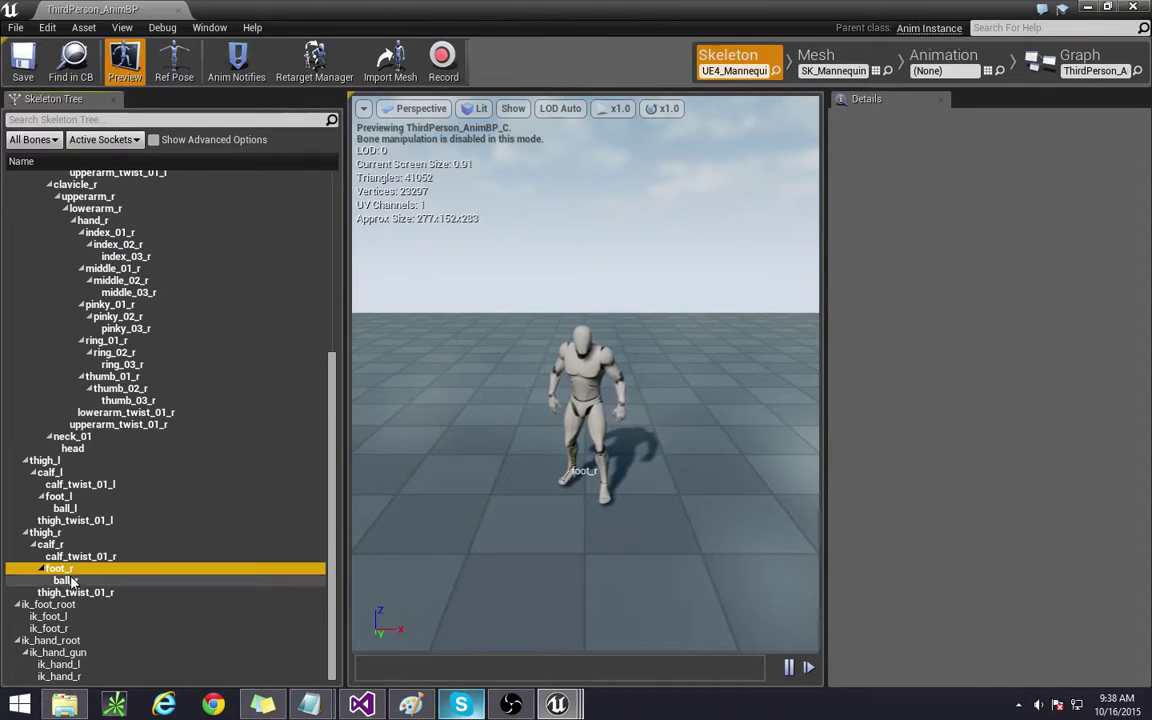
scroll(617, 535, "up", 8)
scroll(587, 537, "down", 3)
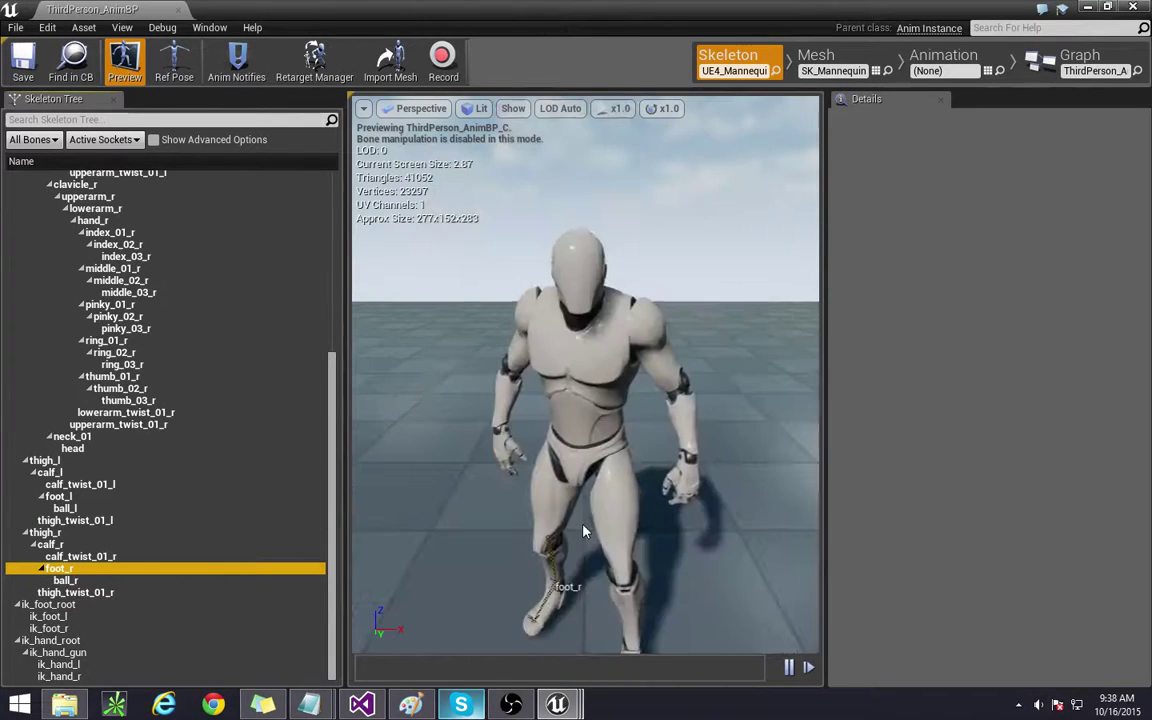
right_click_drag(584, 530, 491, 487)
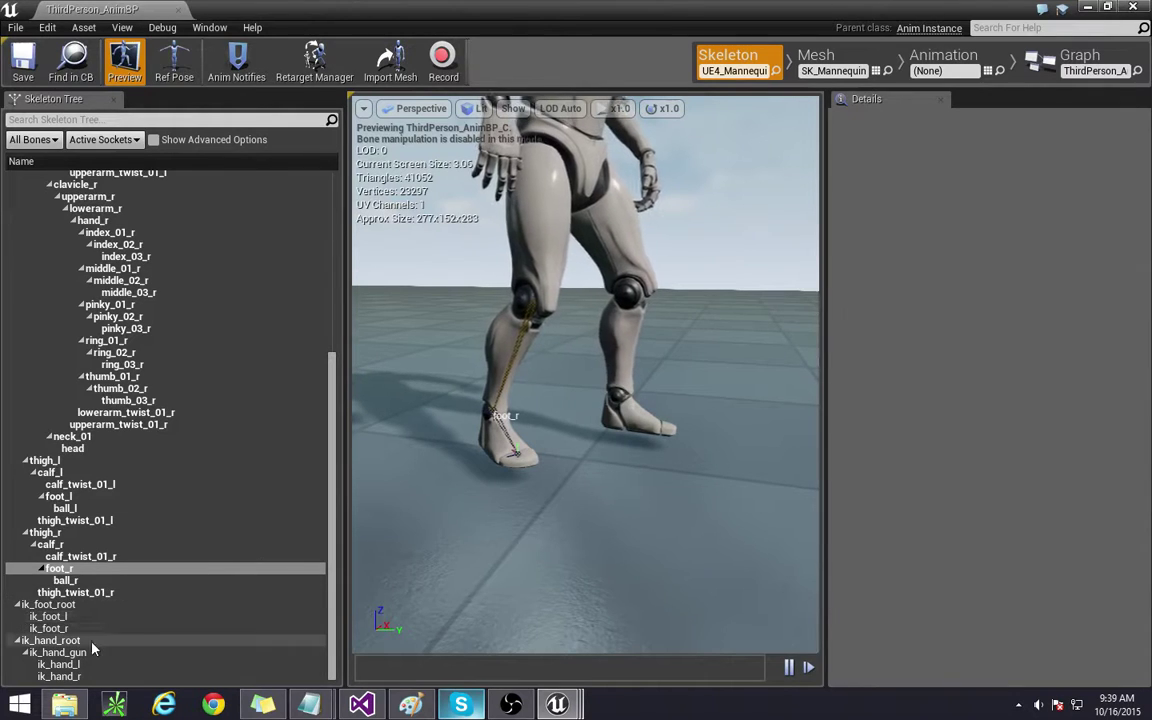
Step: Add a socket named RightFootSocket to the foot_r bone
right_click(97, 574)
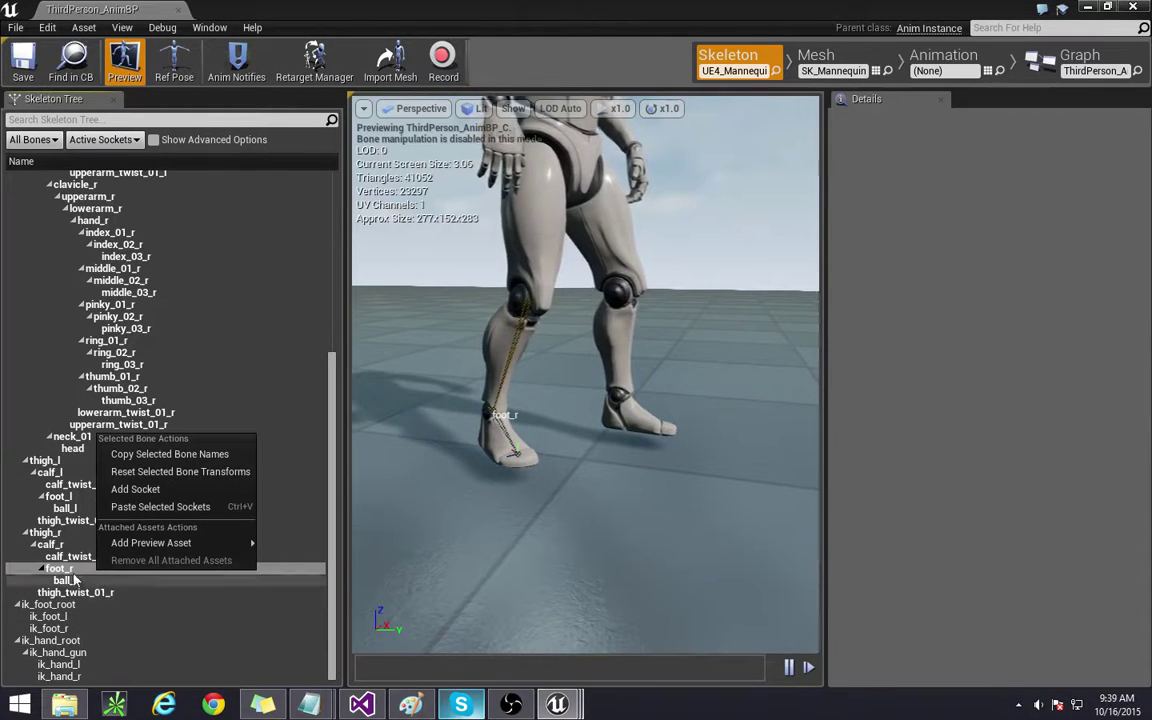
left_click(70, 568)
right_click(62, 568)
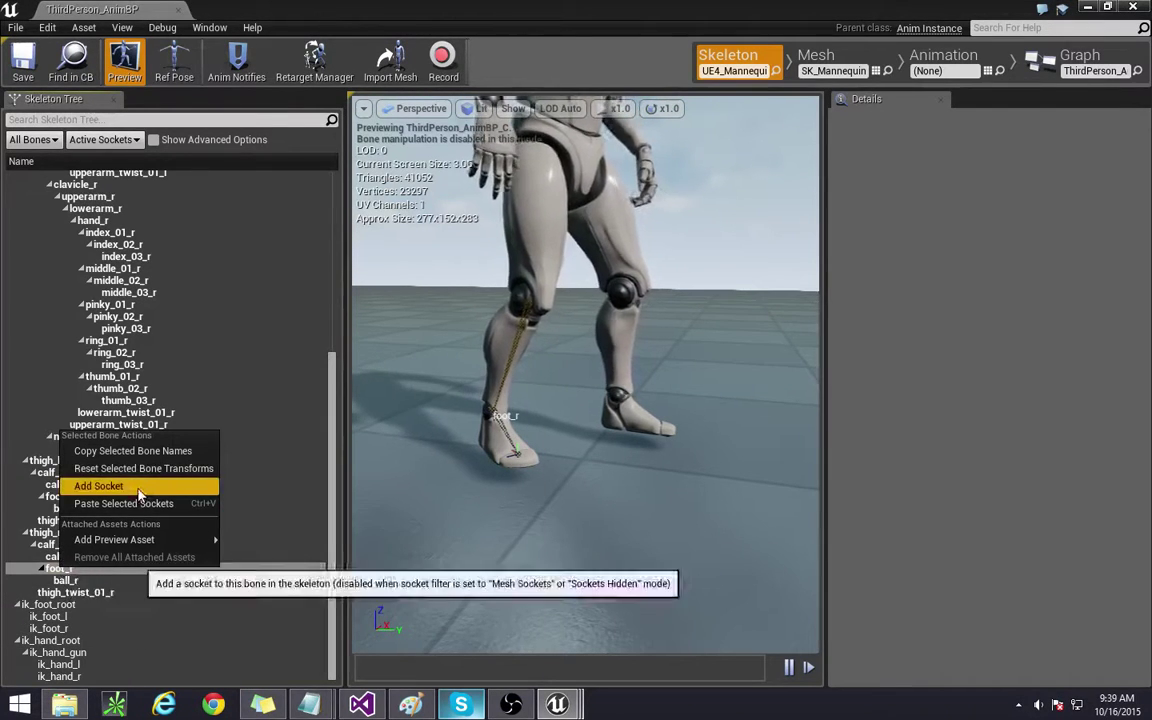
left_click(99, 486)
type("RightFootSocket")
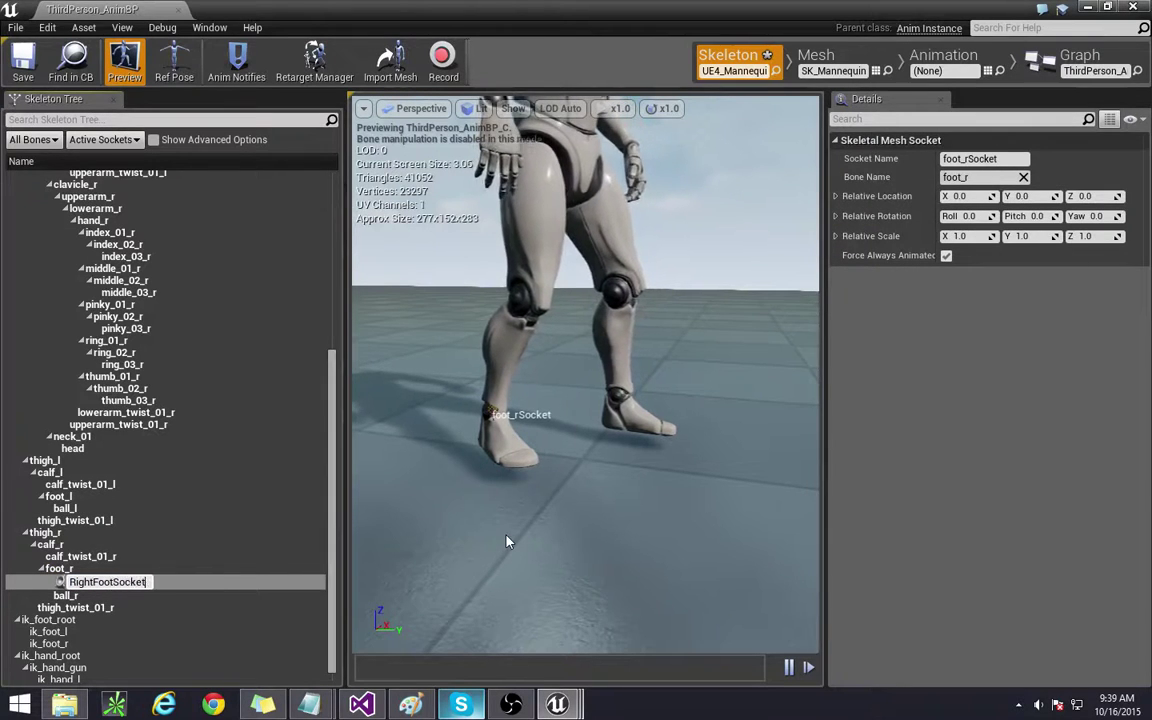
key("Return")
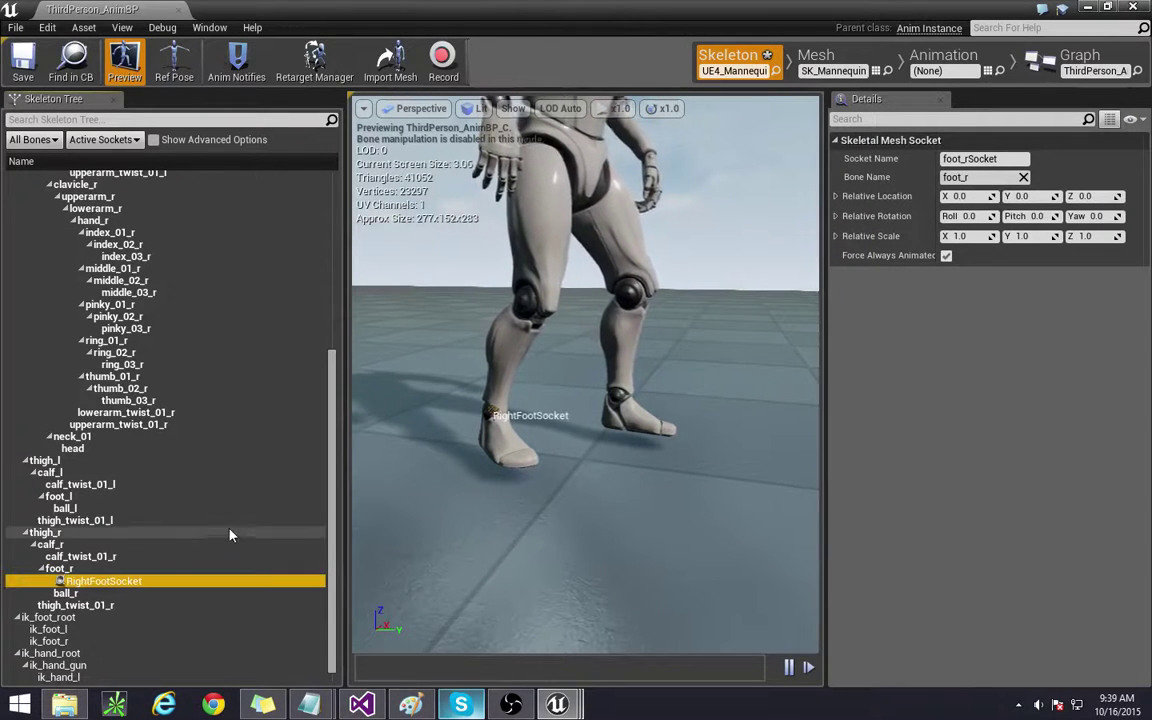
Step: Add a socket named LeftFootSocket to the foot_l bone
scroll(76, 540, "down", 1)
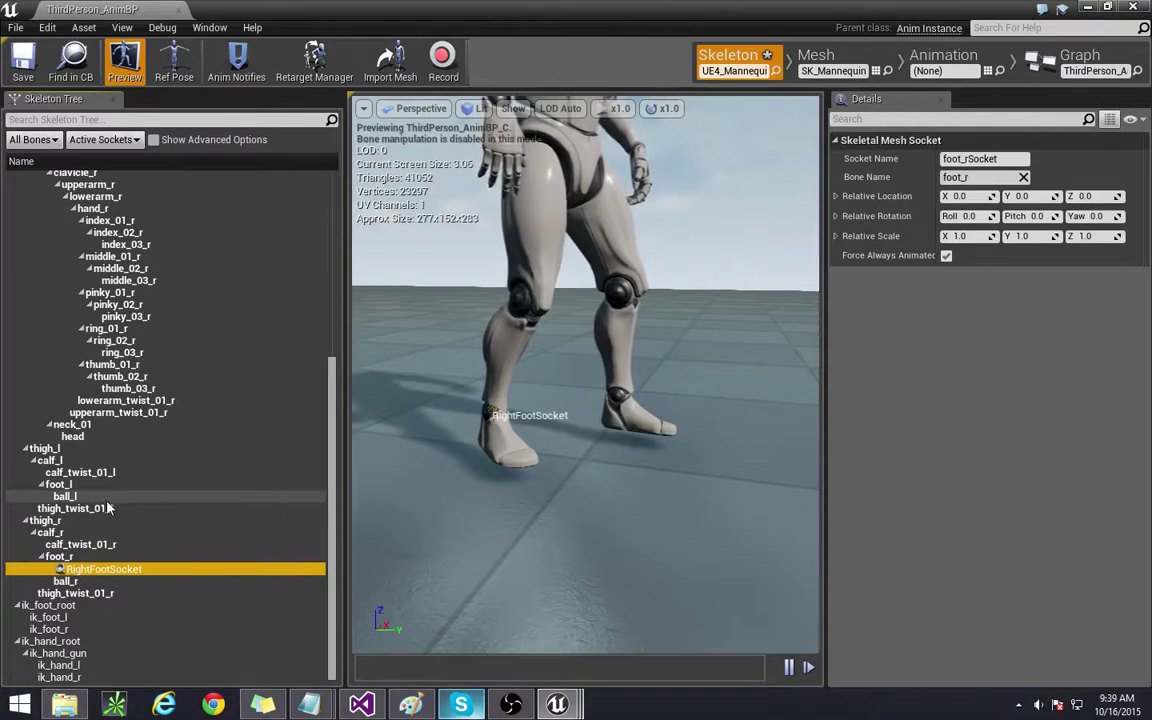
left_click(62, 484)
right_click(70, 486)
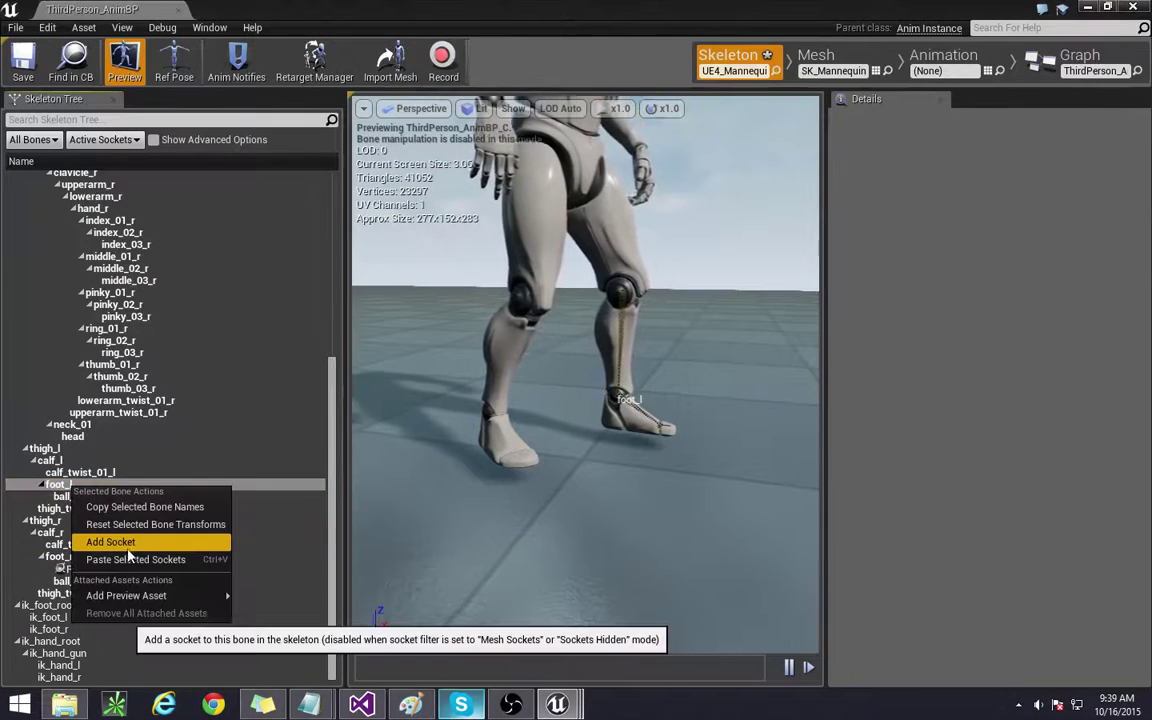
left_click(110, 541)
type("Le")
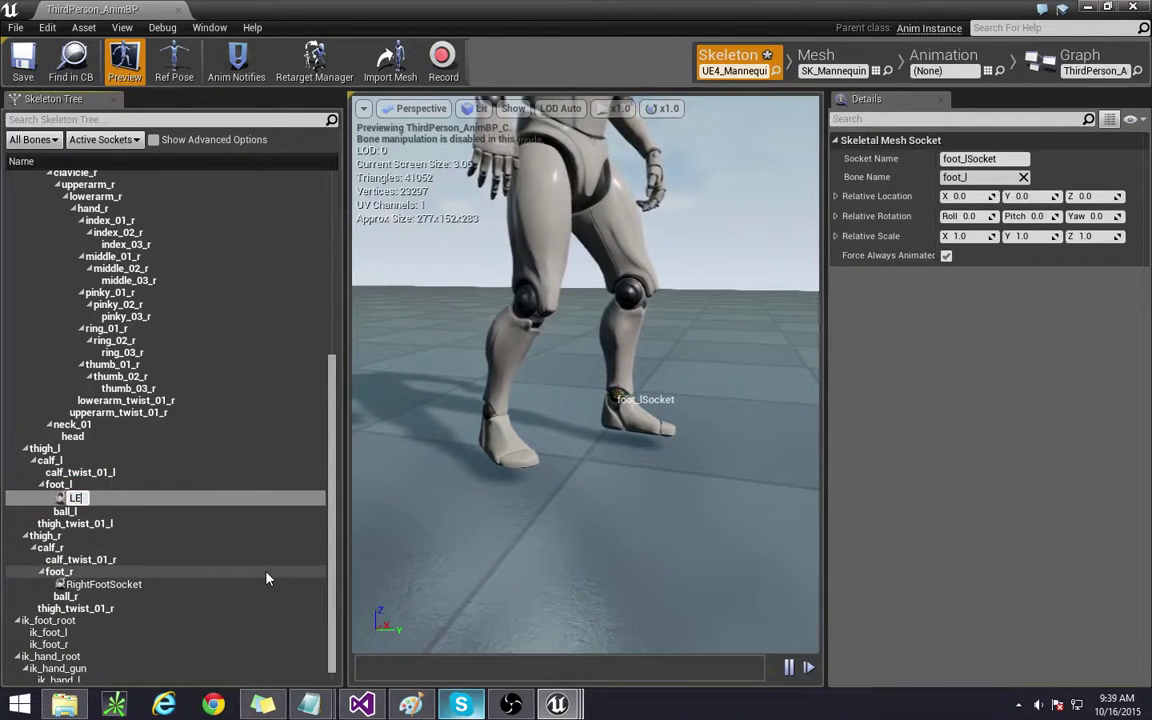
type("ftFootSocket")
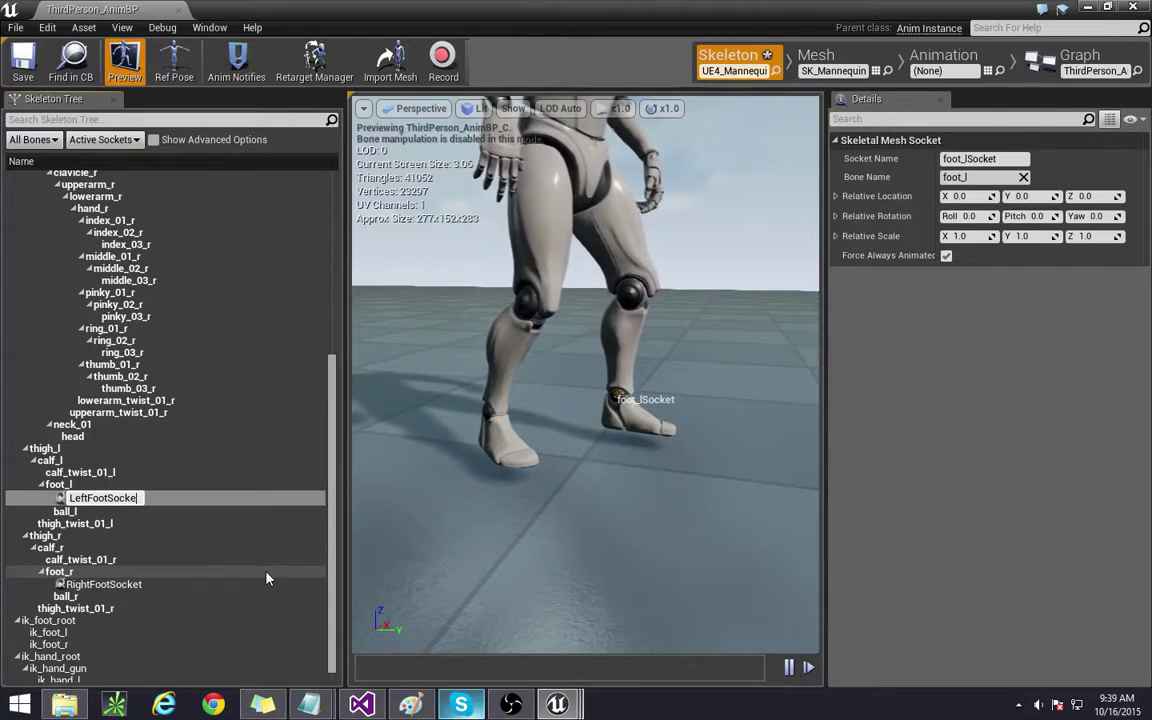
key("Return")
Step: Add a socket named LeftKneeSocket to the calf_l bone
left_click(102, 462)
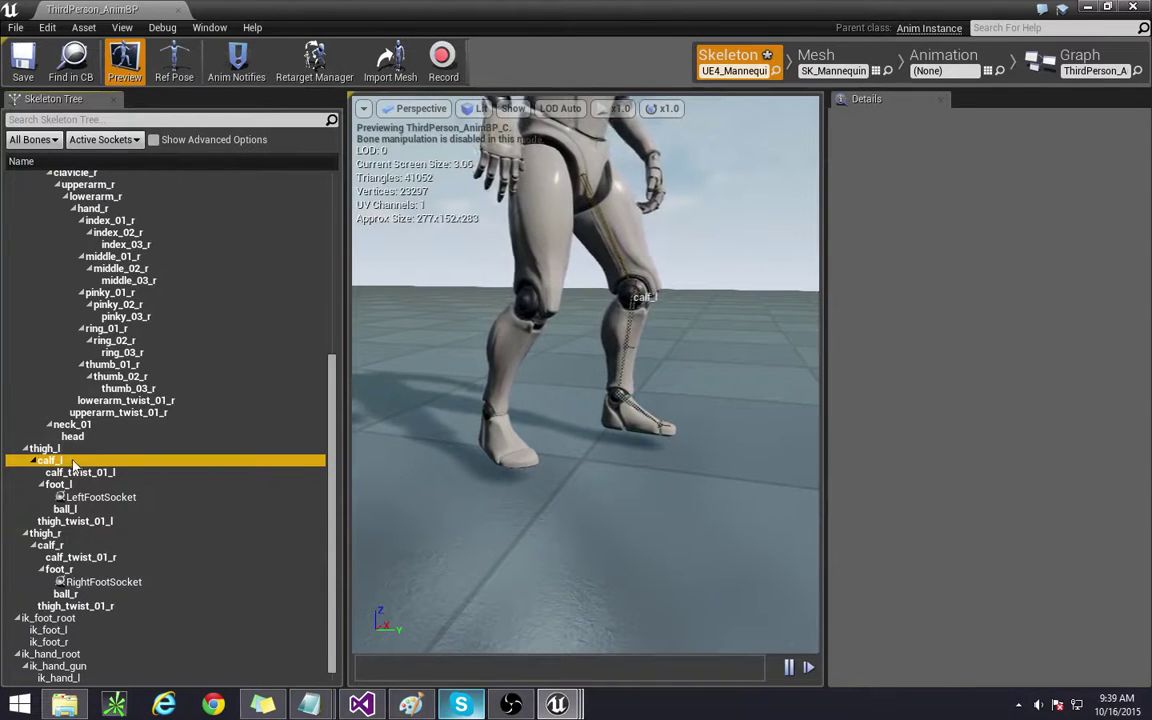
right_click(66, 461)
left_click(122, 519)
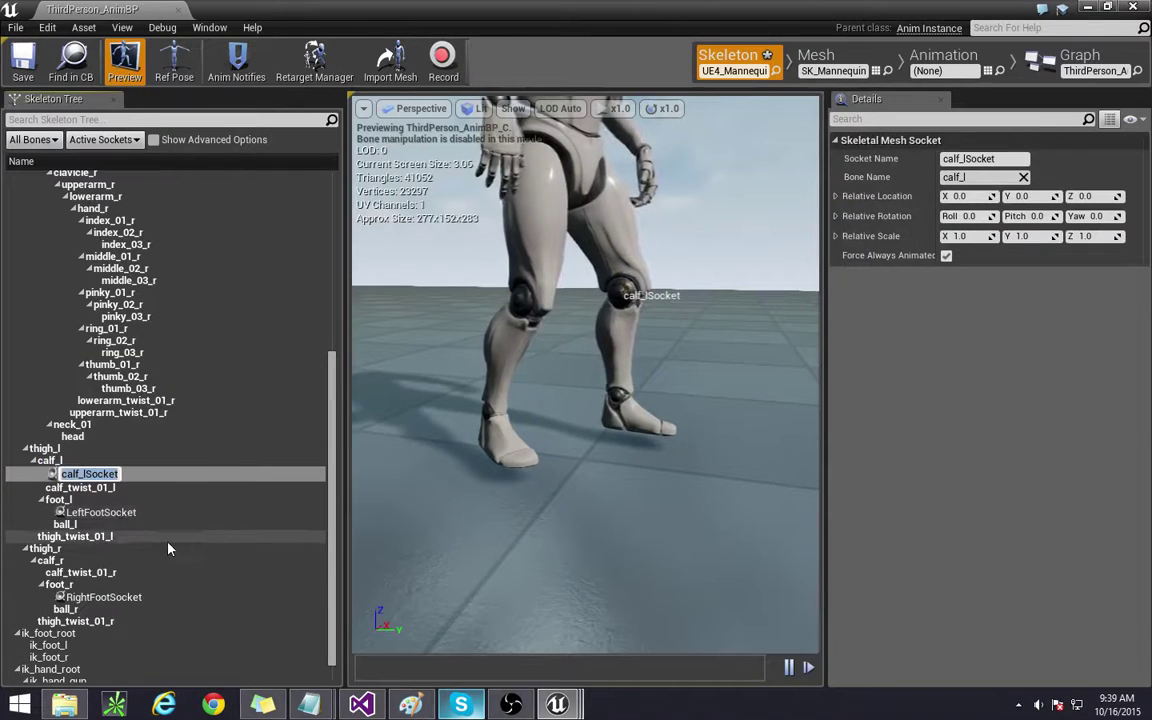
type("Lef")
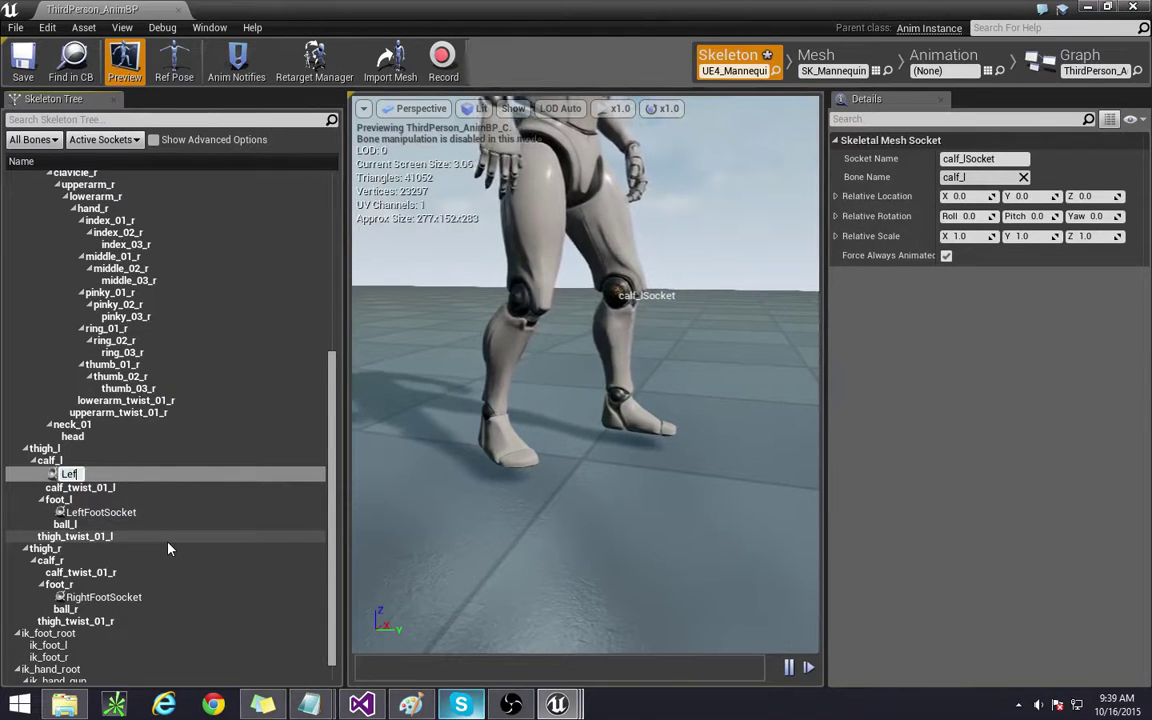
type("tKneeS")
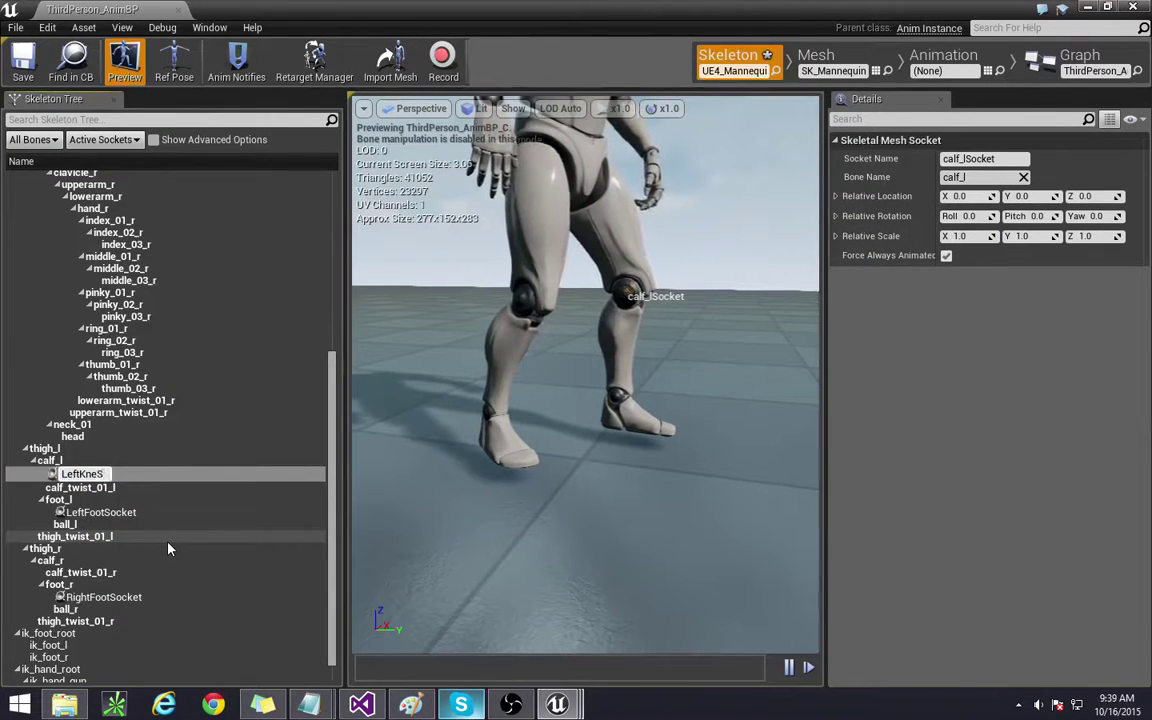
type("ocket")
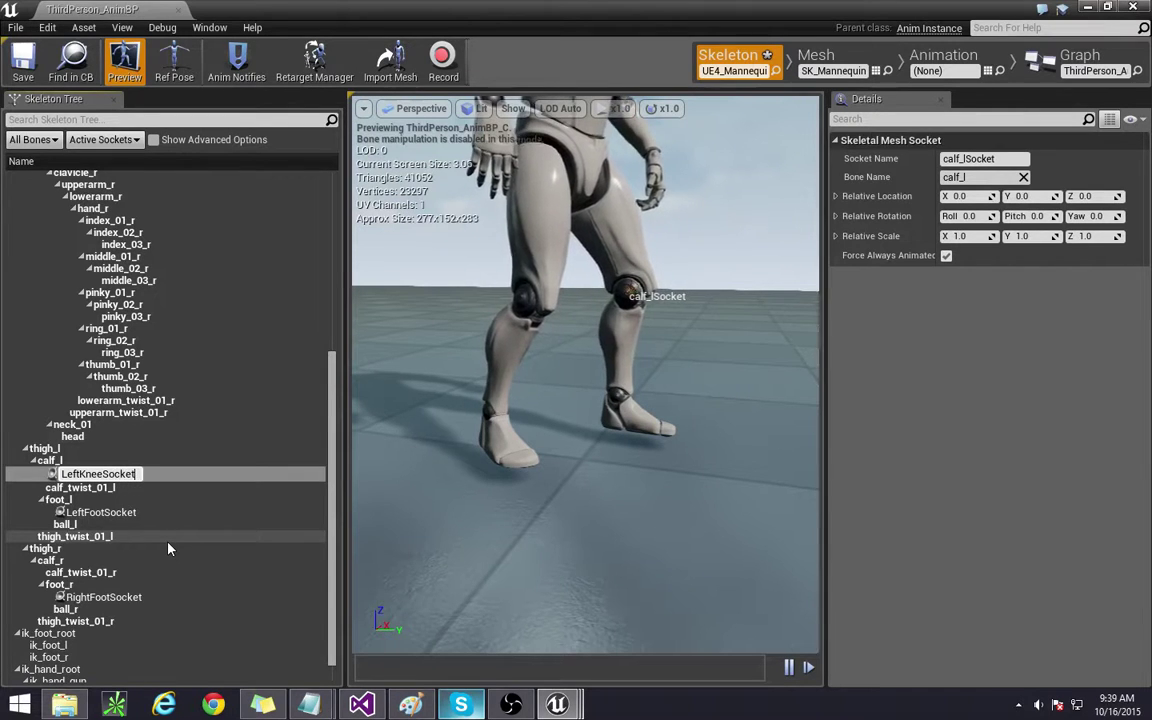
key("Return")
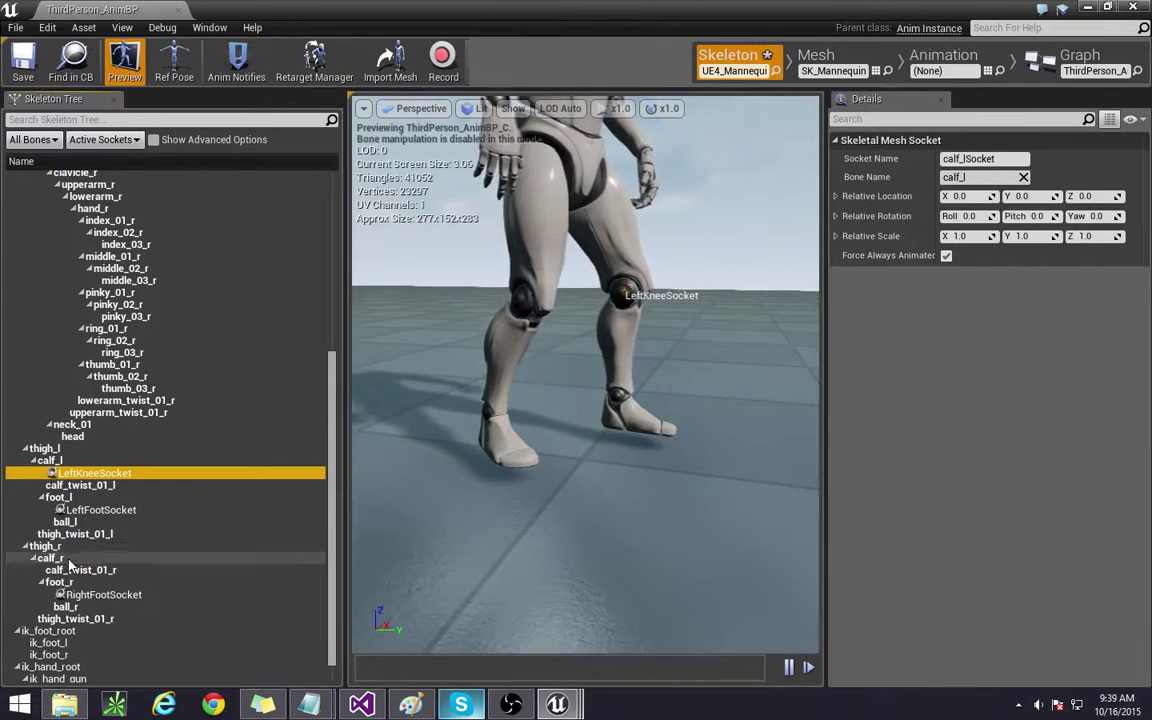
Step: Add a socket named RightKneeSocket to the calf_r bone
left_click(132, 560)
right_click(132, 560)
left_click(107, 476)
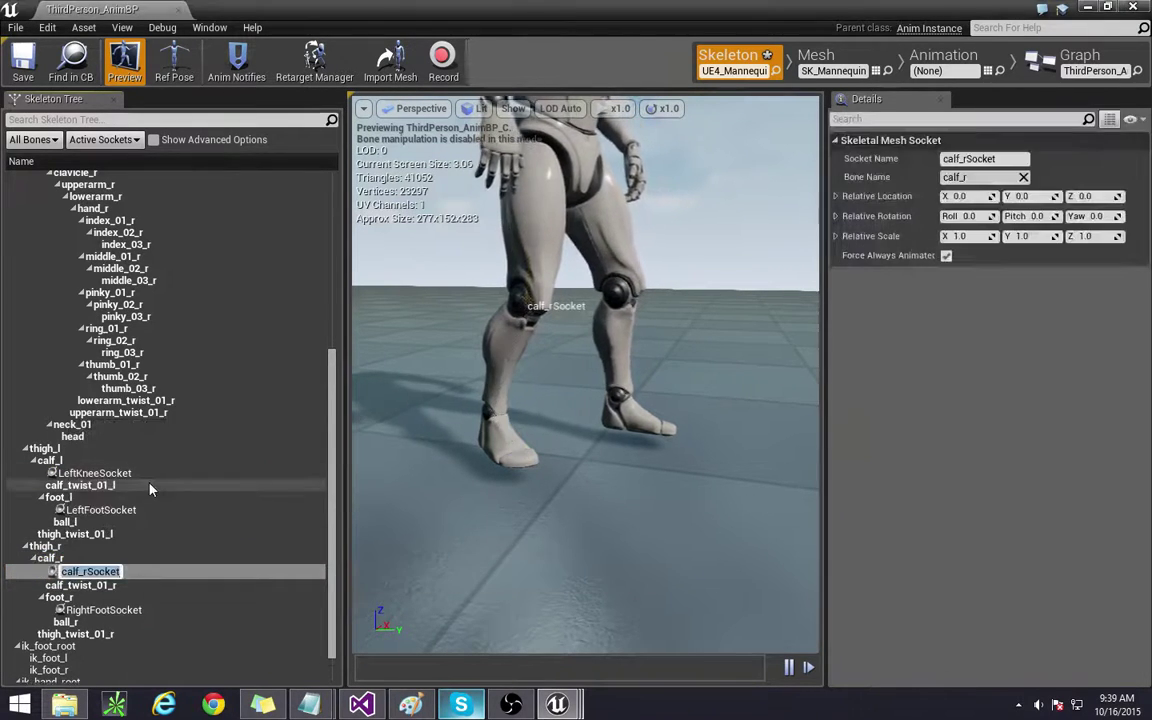
type("RightKnee")
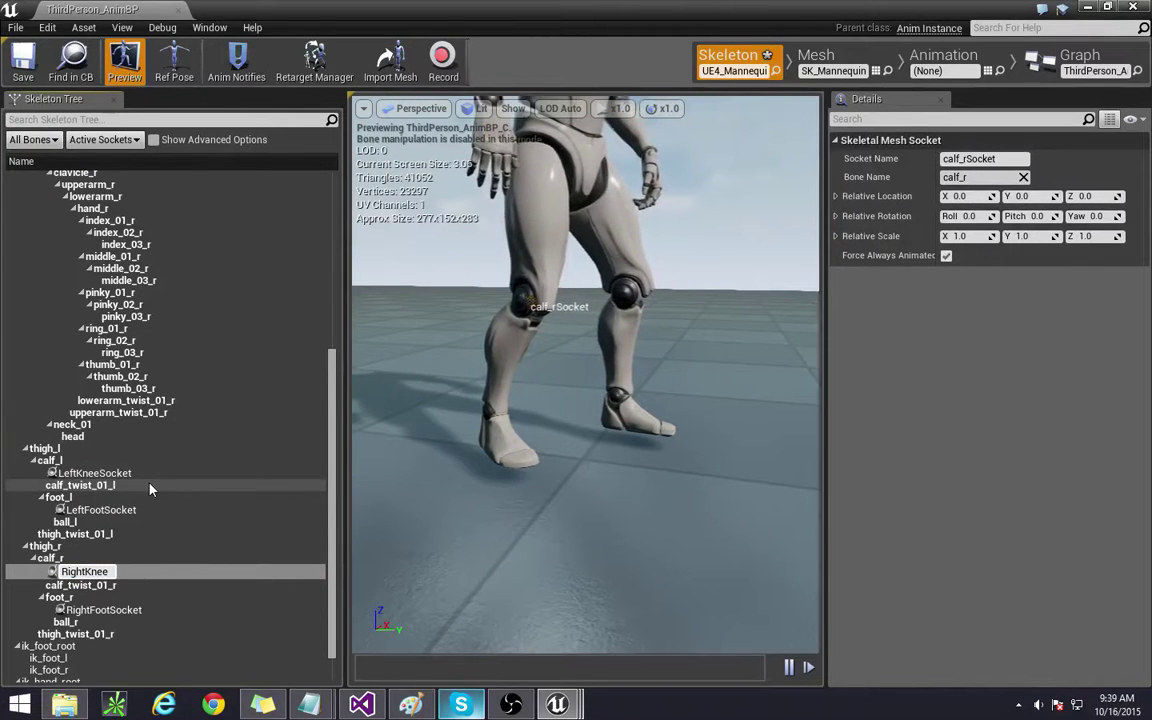
key("super+shift+s")
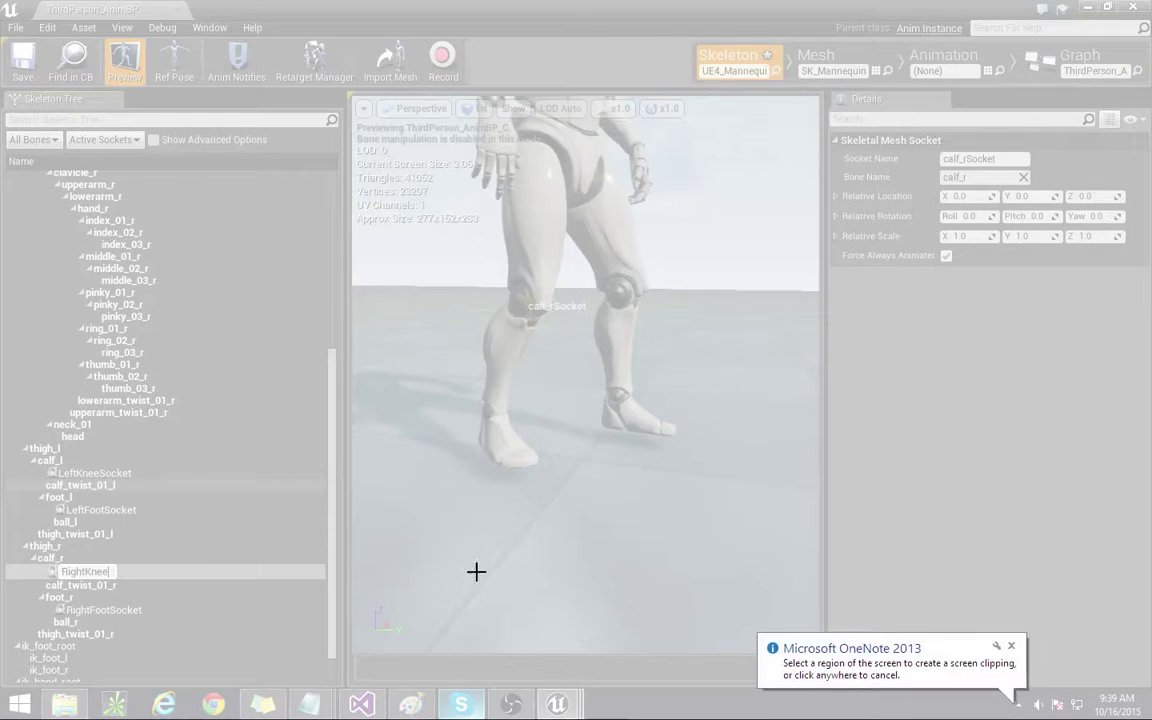
left_click(597, 569)
type("S")
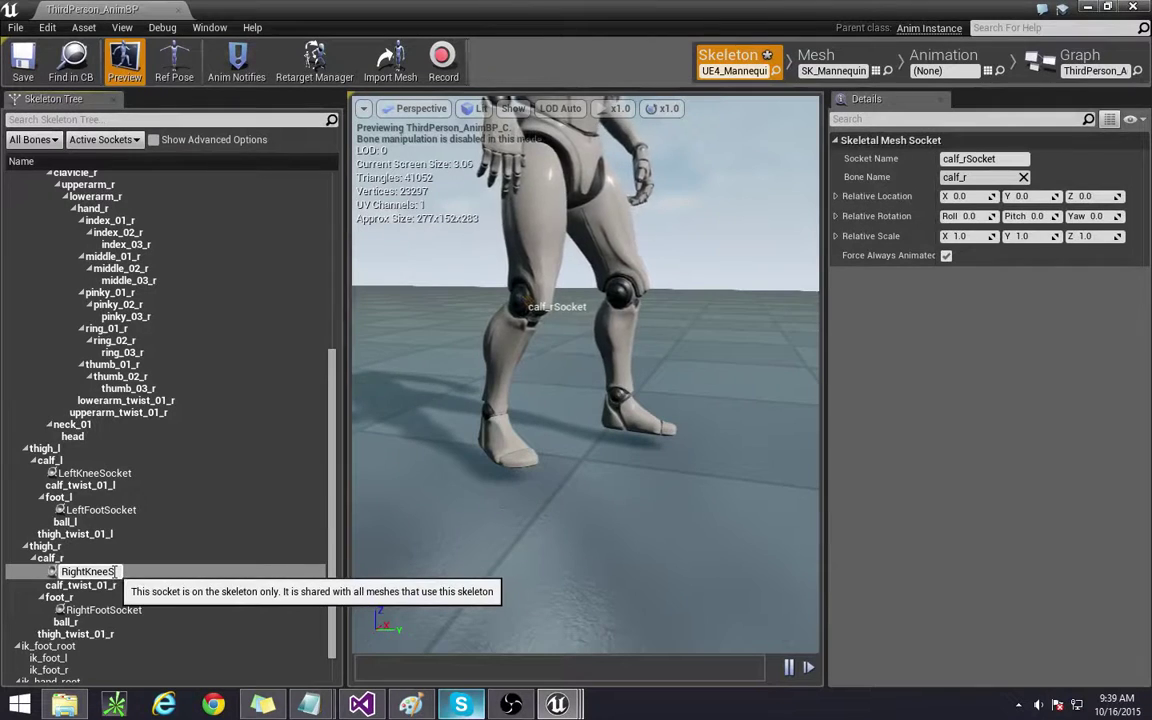
type("ocket")
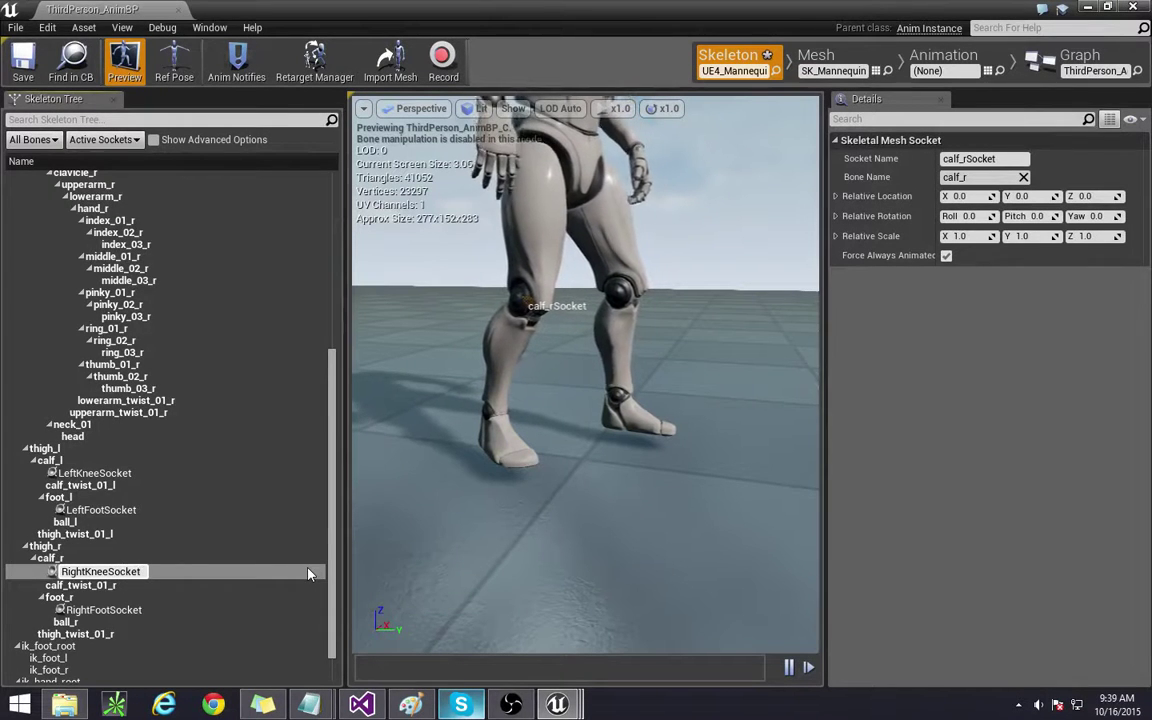
key("Return")
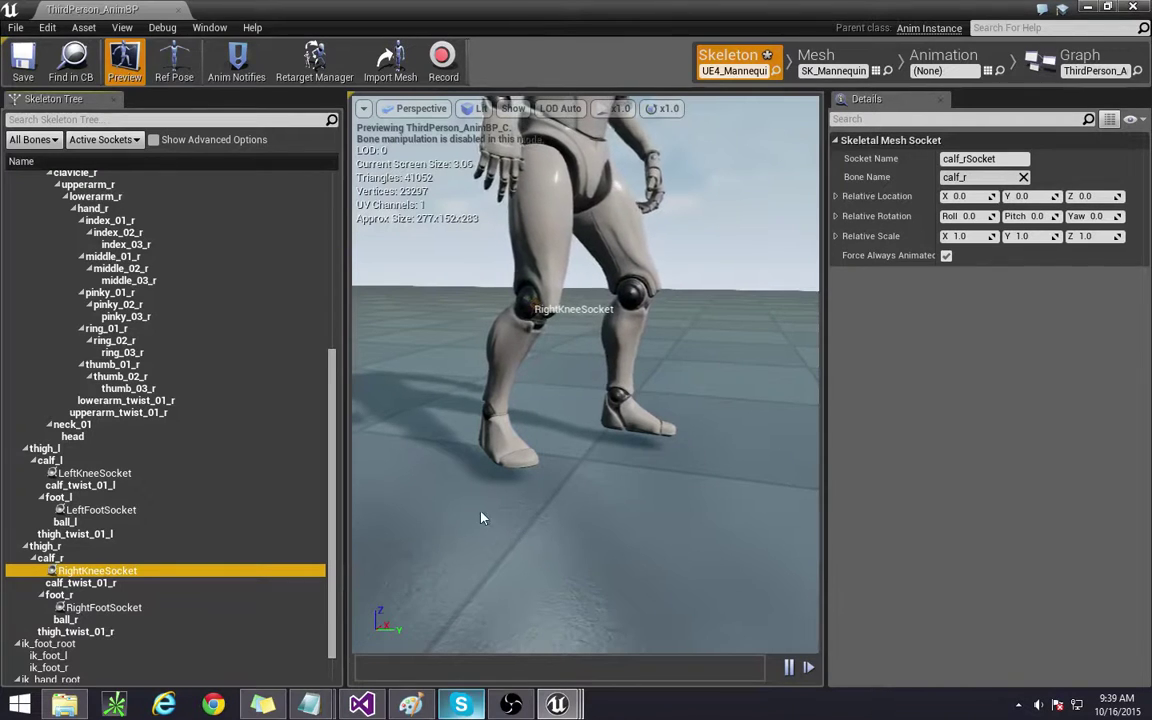
Step: Save the skeleton with its new sockets and close the ThirdPerson_AnimBP editor
right_click_drag(595, 493, 617, 498)
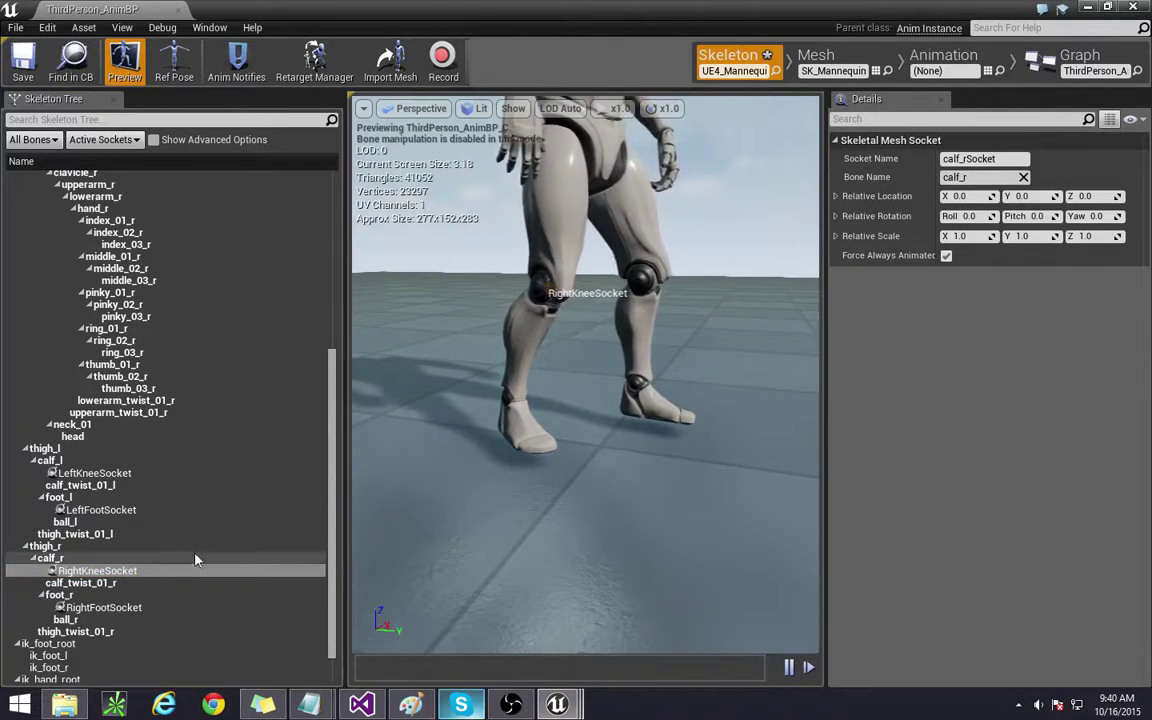
right_click_drag(556, 470, 606, 474)
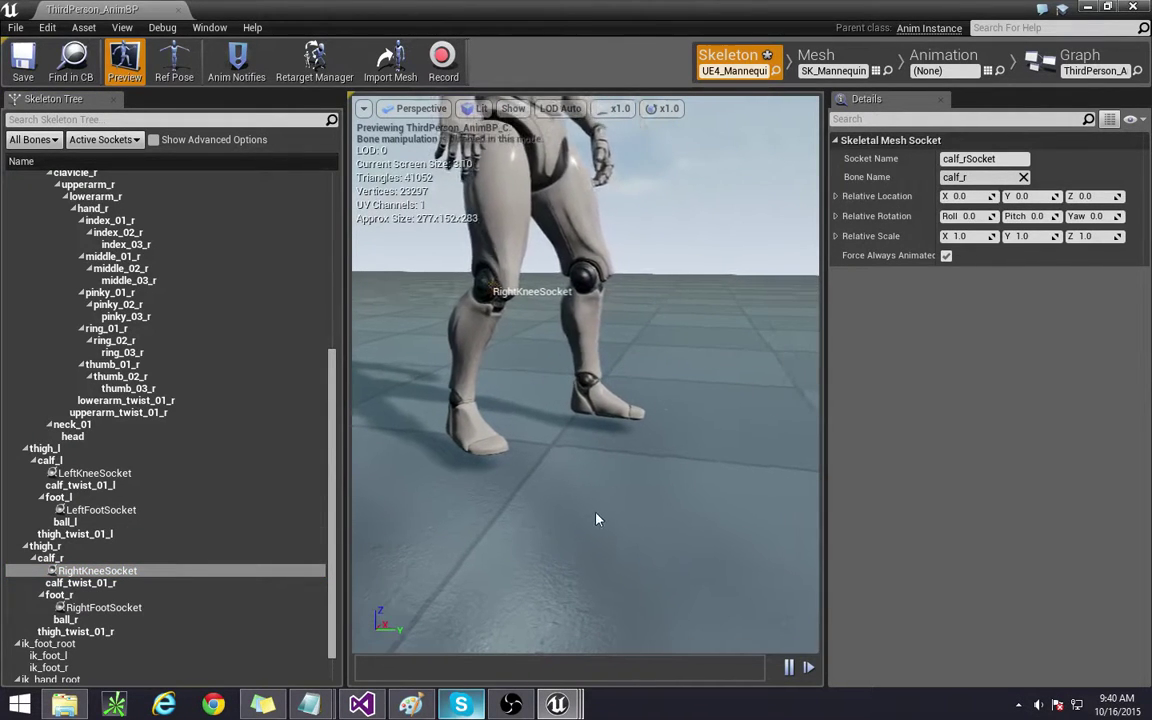
left_click(22, 66)
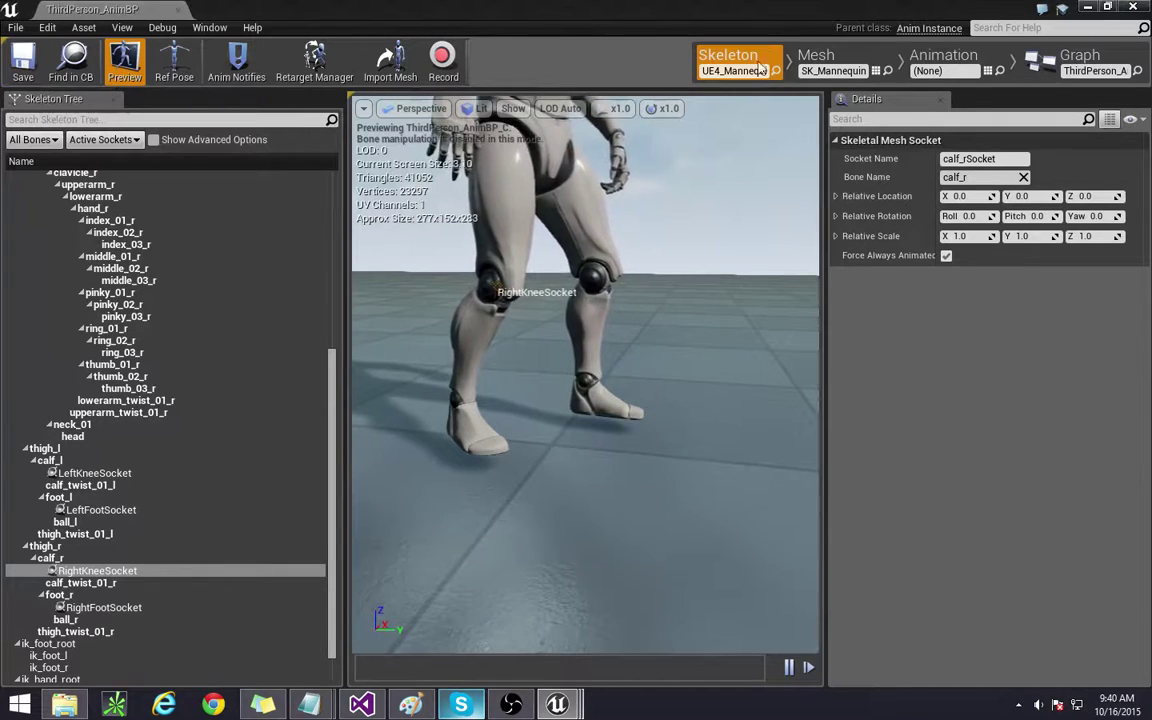
left_click(179, 10)
Step: Play the level in the editor and move the character around the floor to check its walk and idle animations
left_click(768, 62)
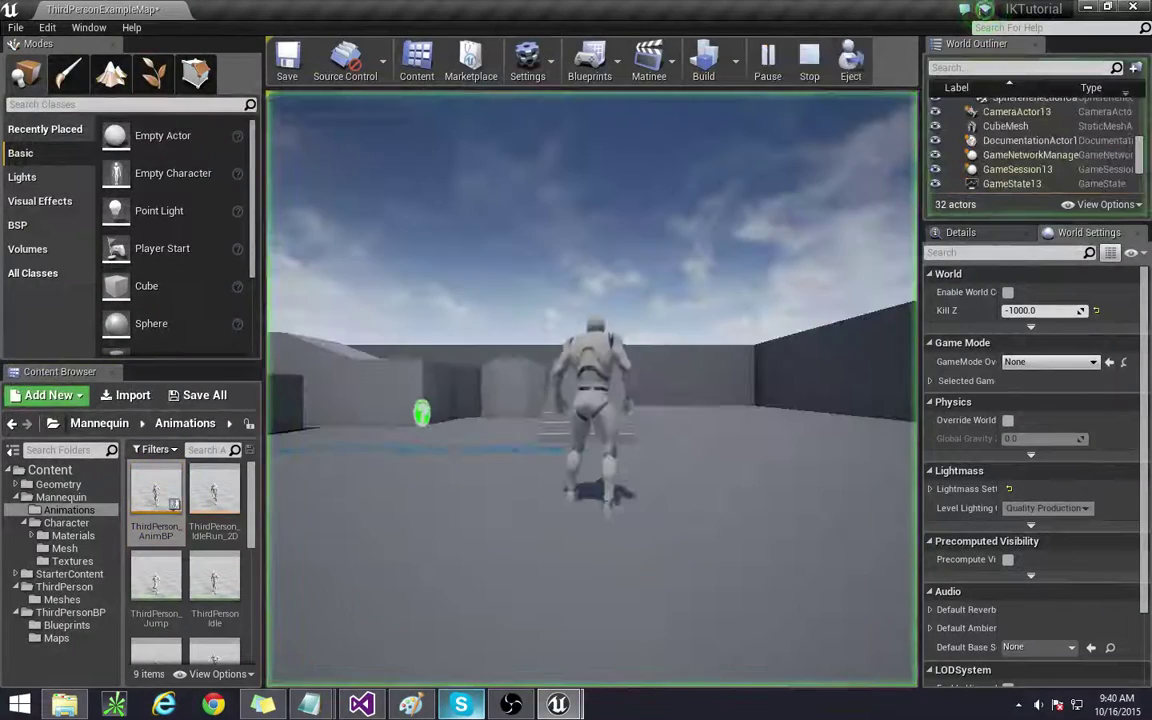
key("w")
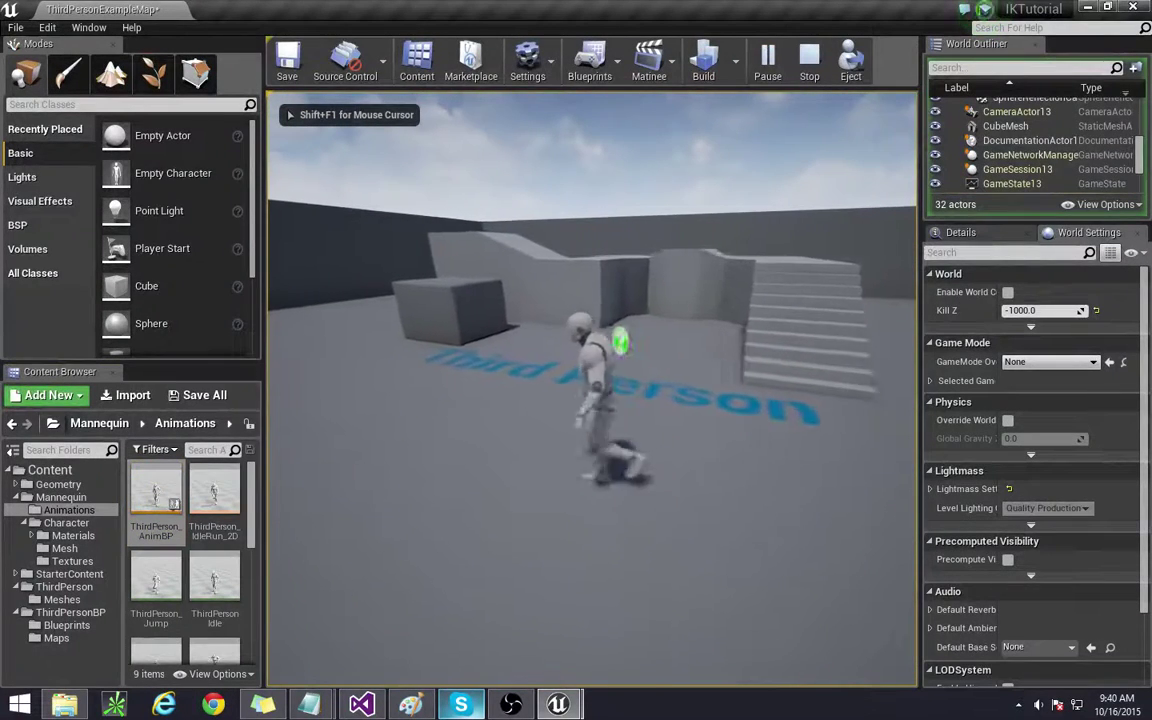
key("d")
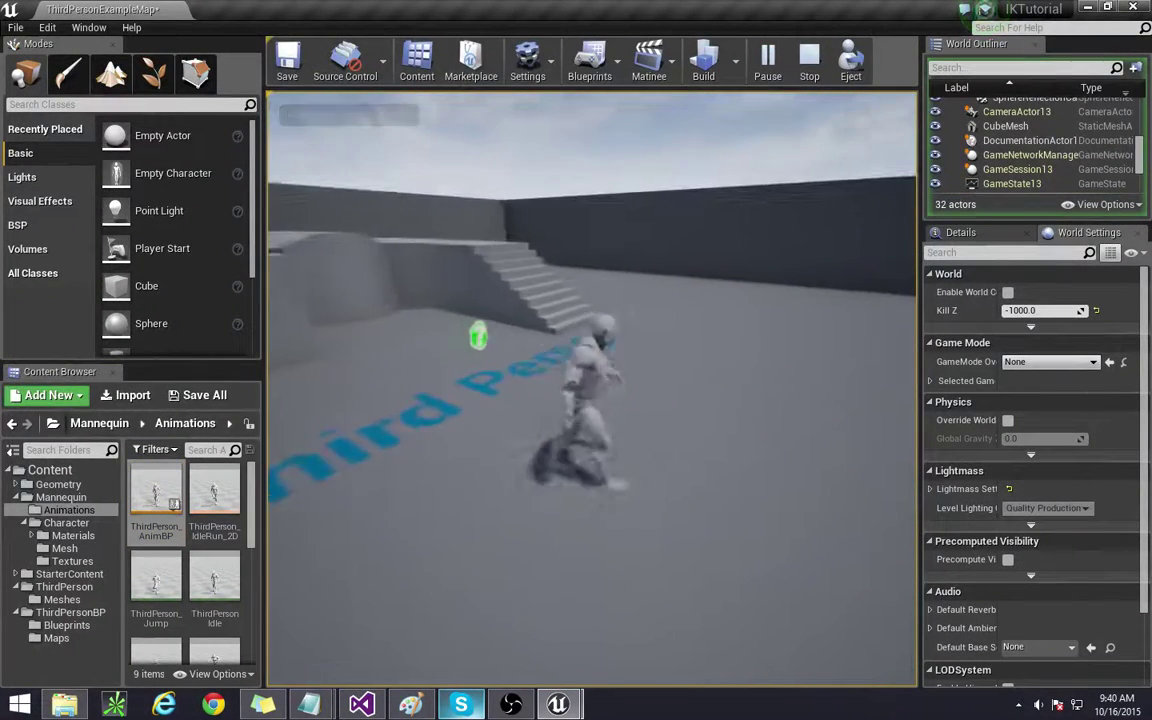
key("w")
key("d")
key("a")
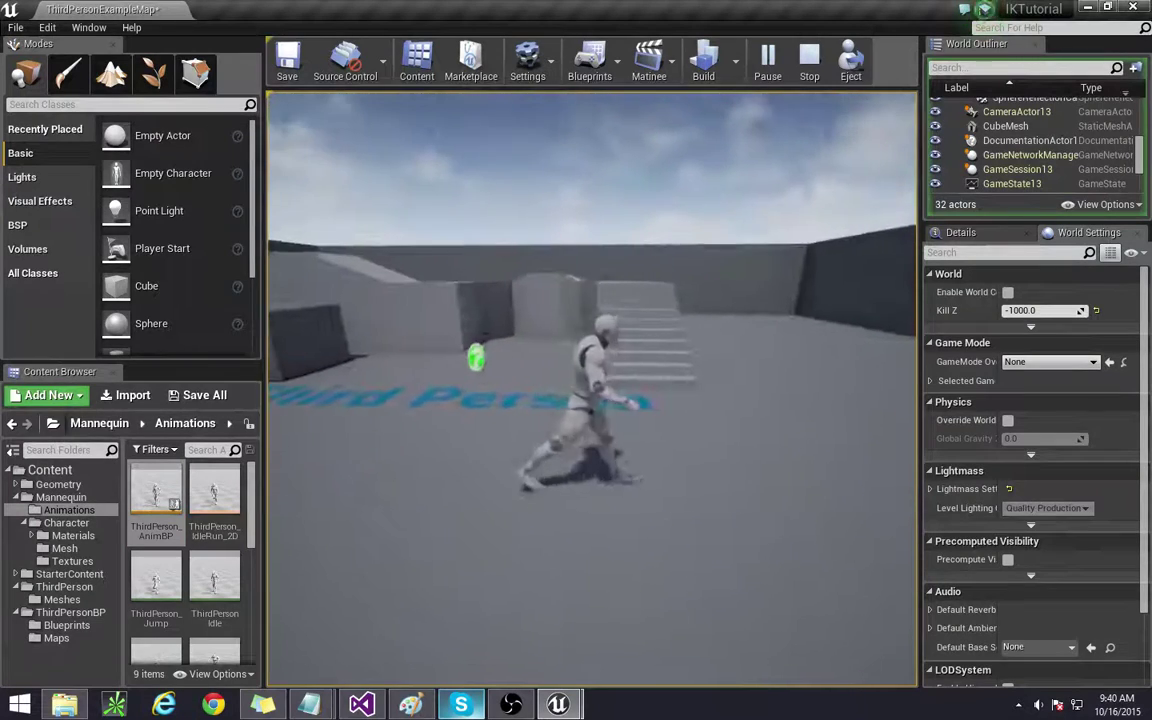
key("w")
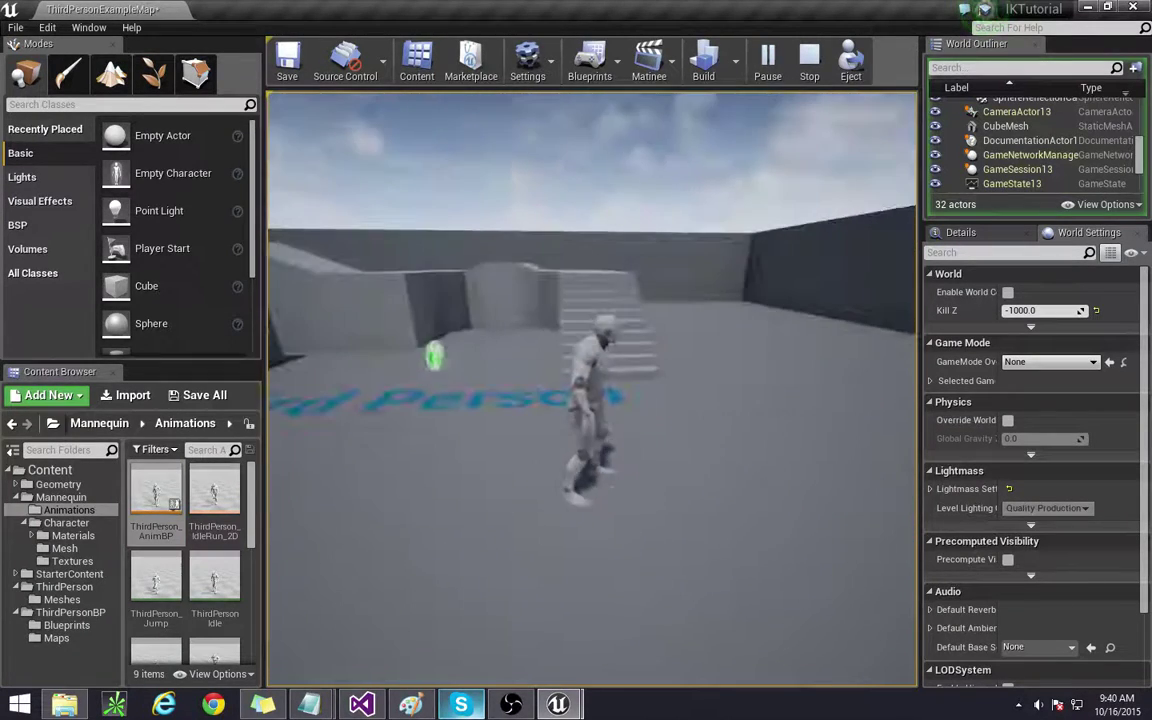
key("w")
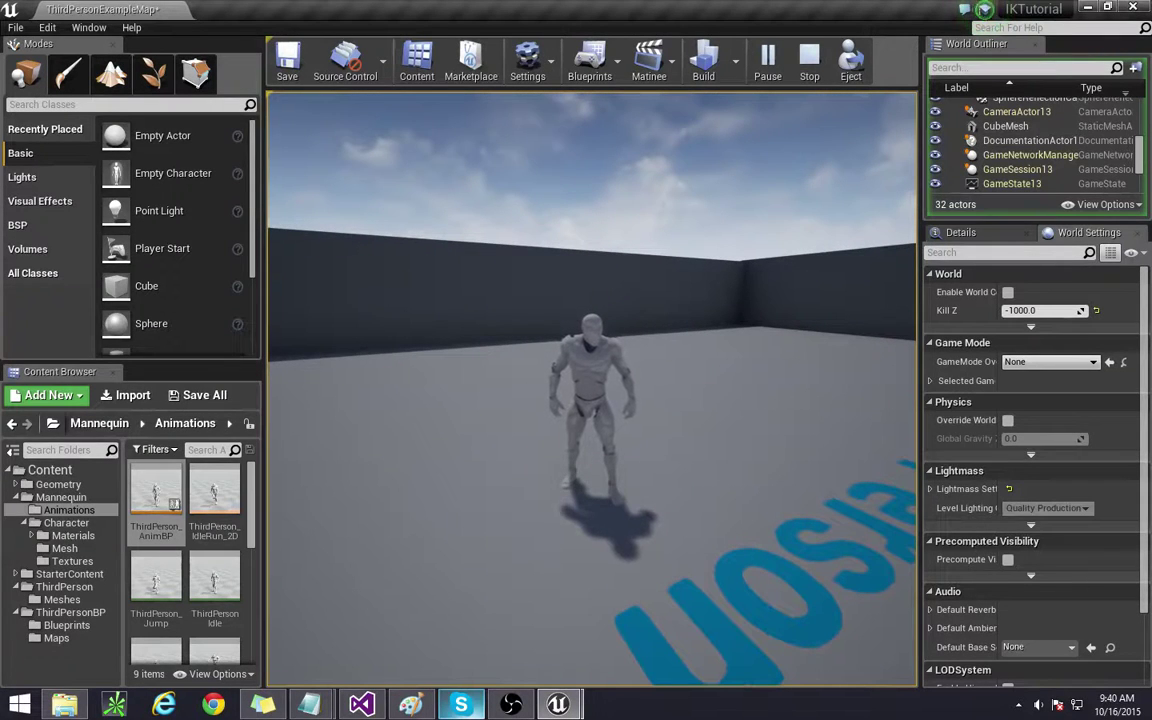
key("w")
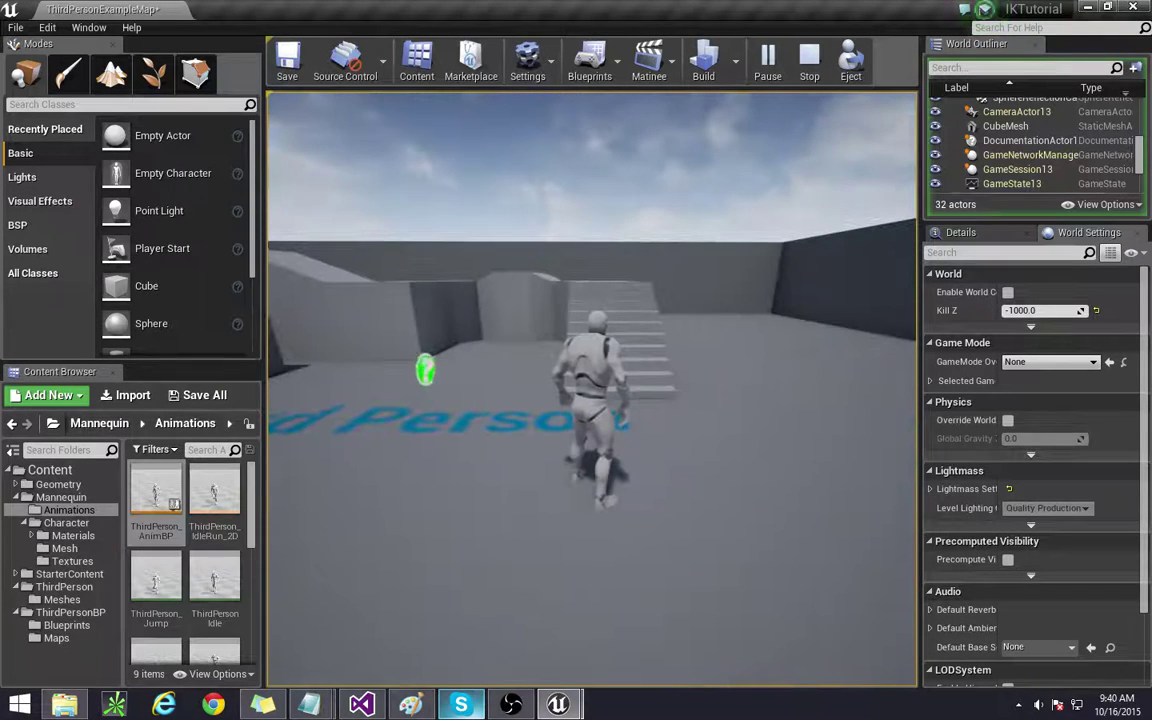